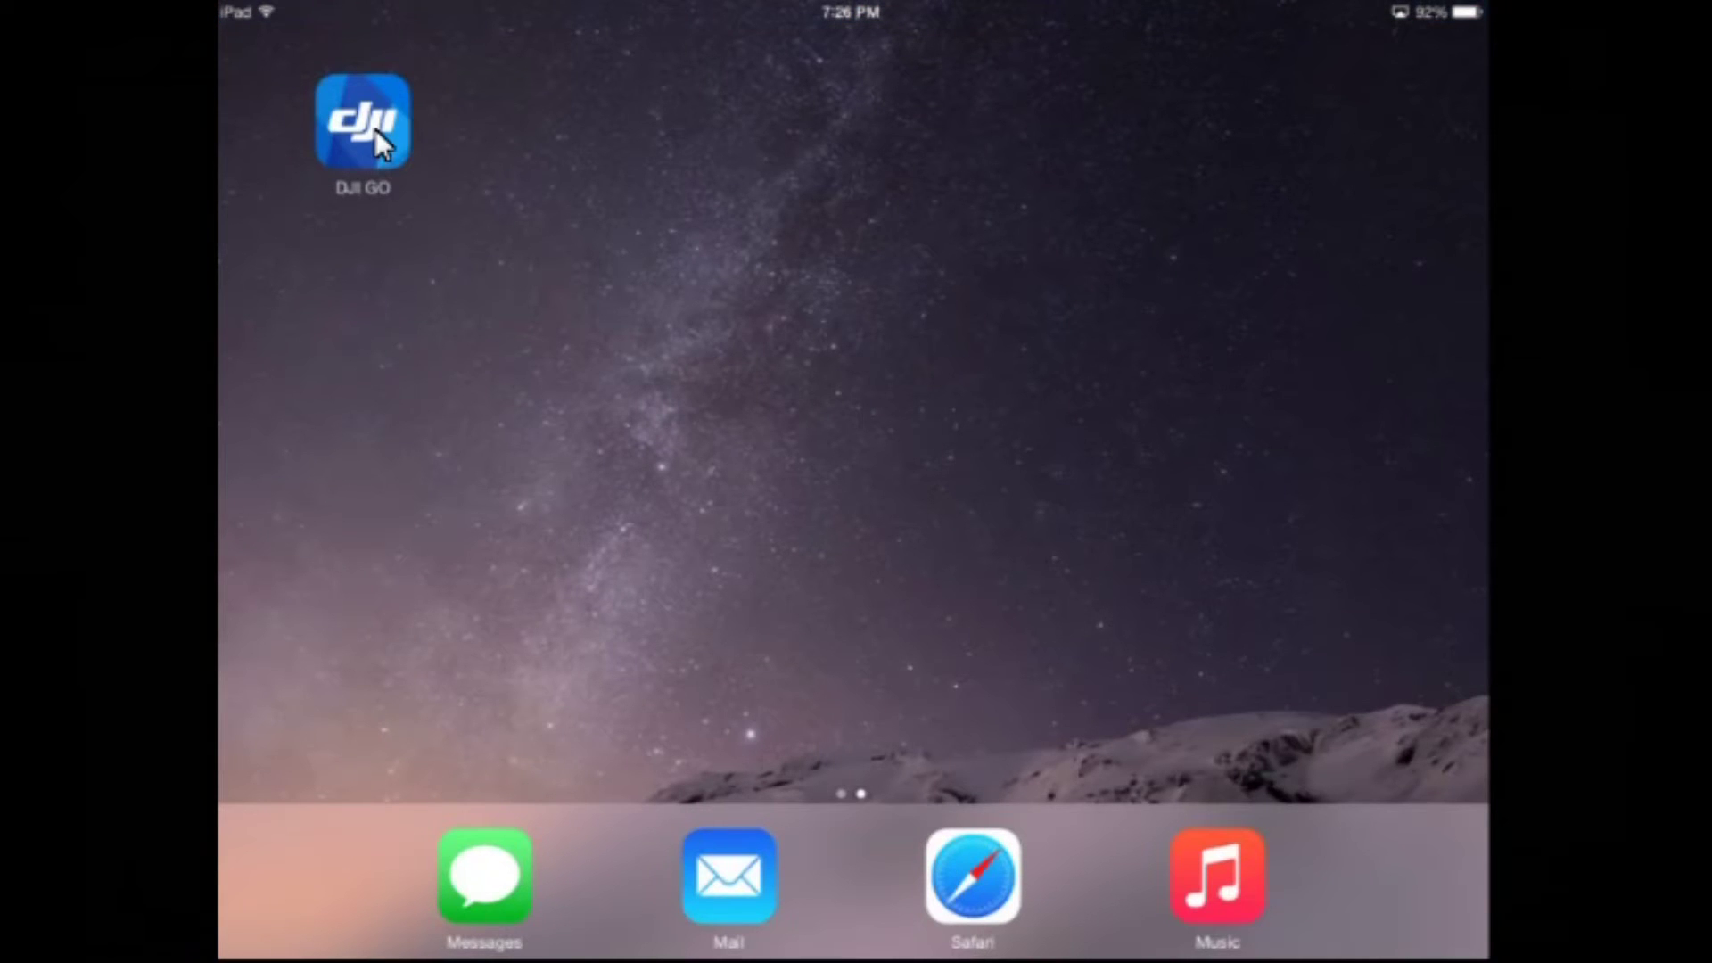
Open Aircraft Status from the 'Ready to Go (GPS)' bar and confirm every system reads Normal.
left_click(375, 129)
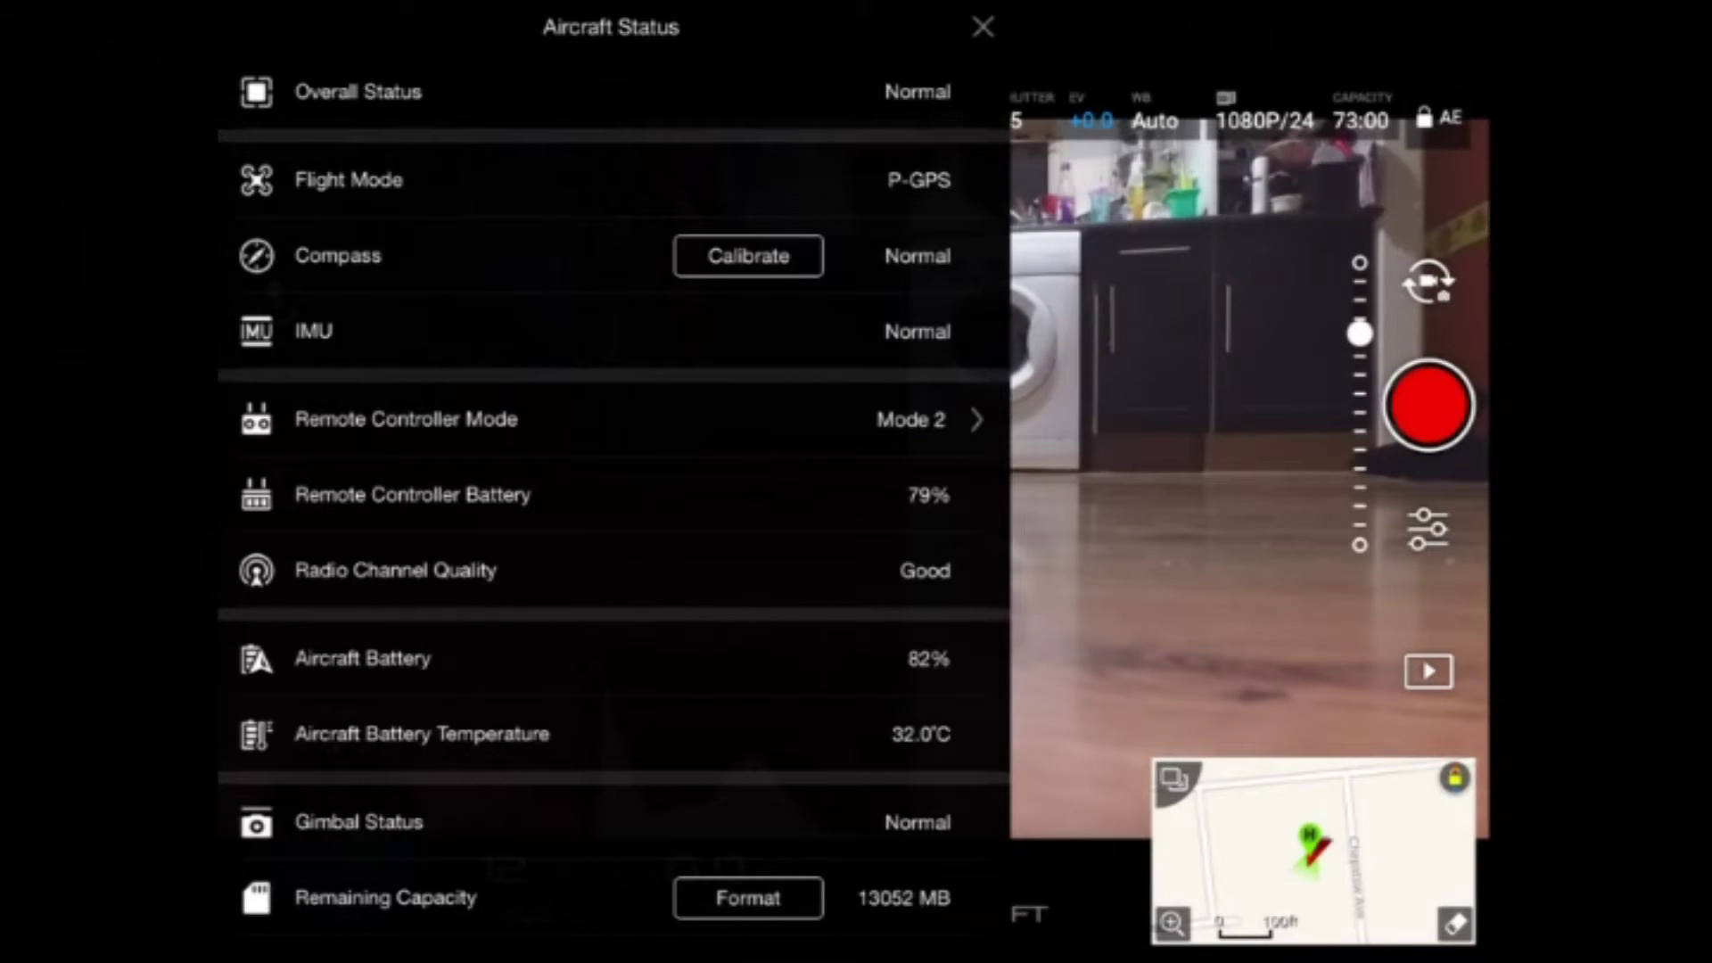
left_click(978, 22)
left_click(979, 25)
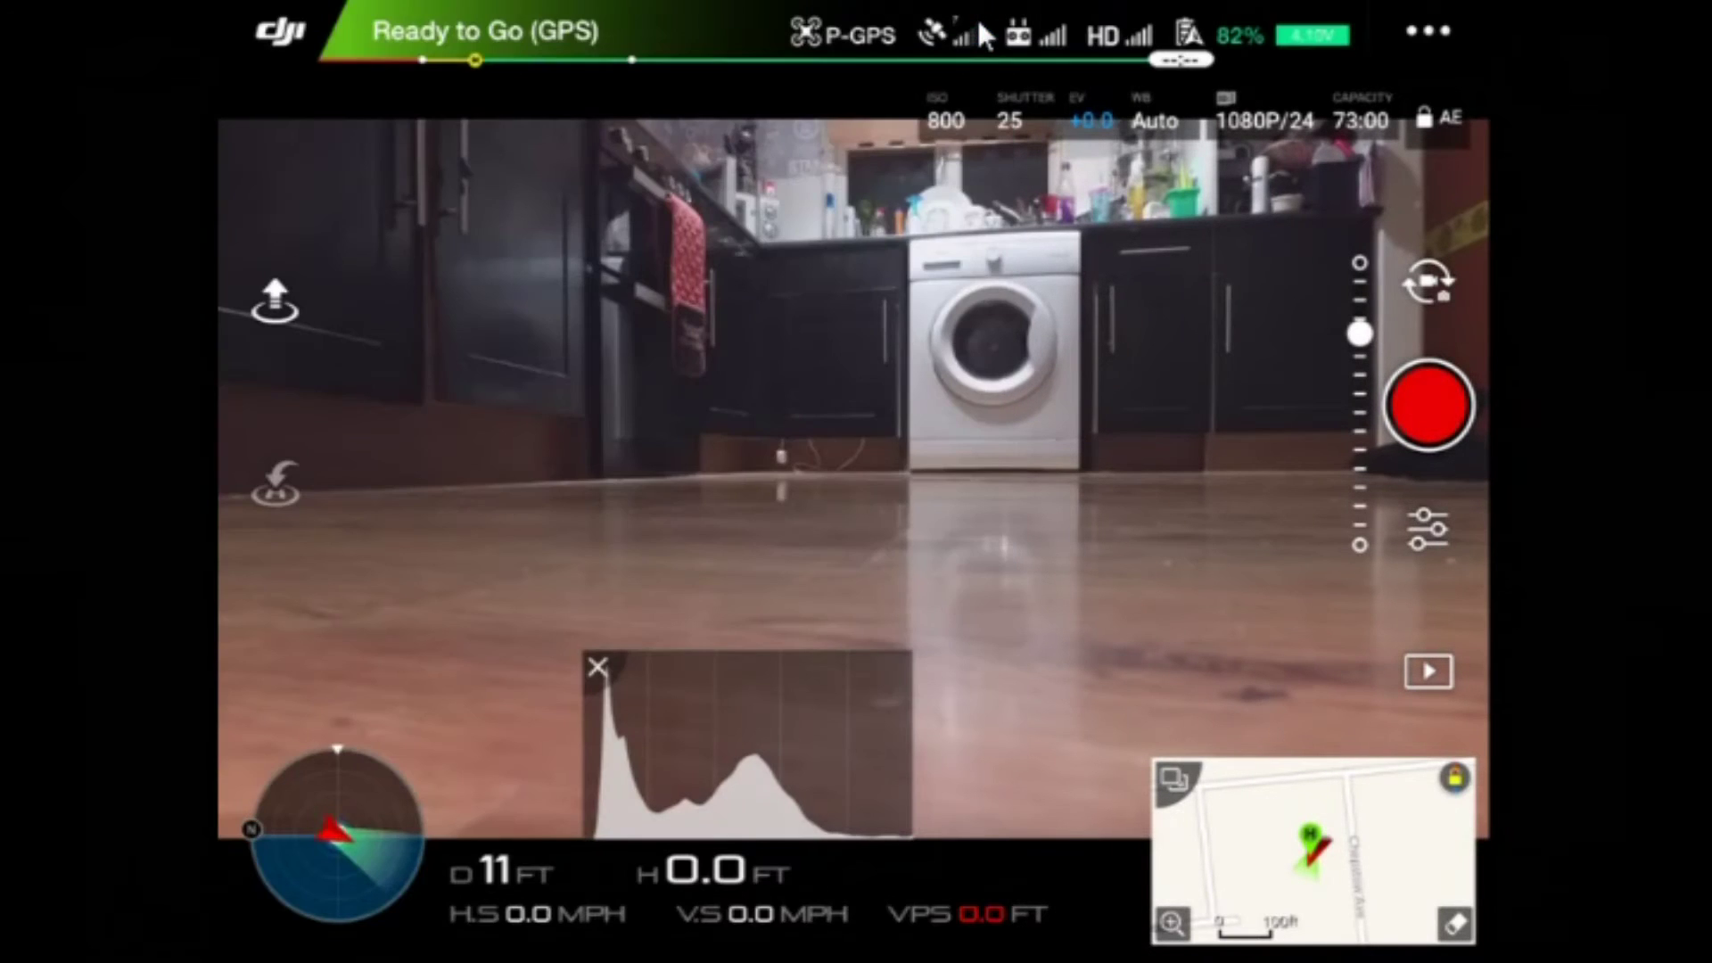
left_click(489, 35)
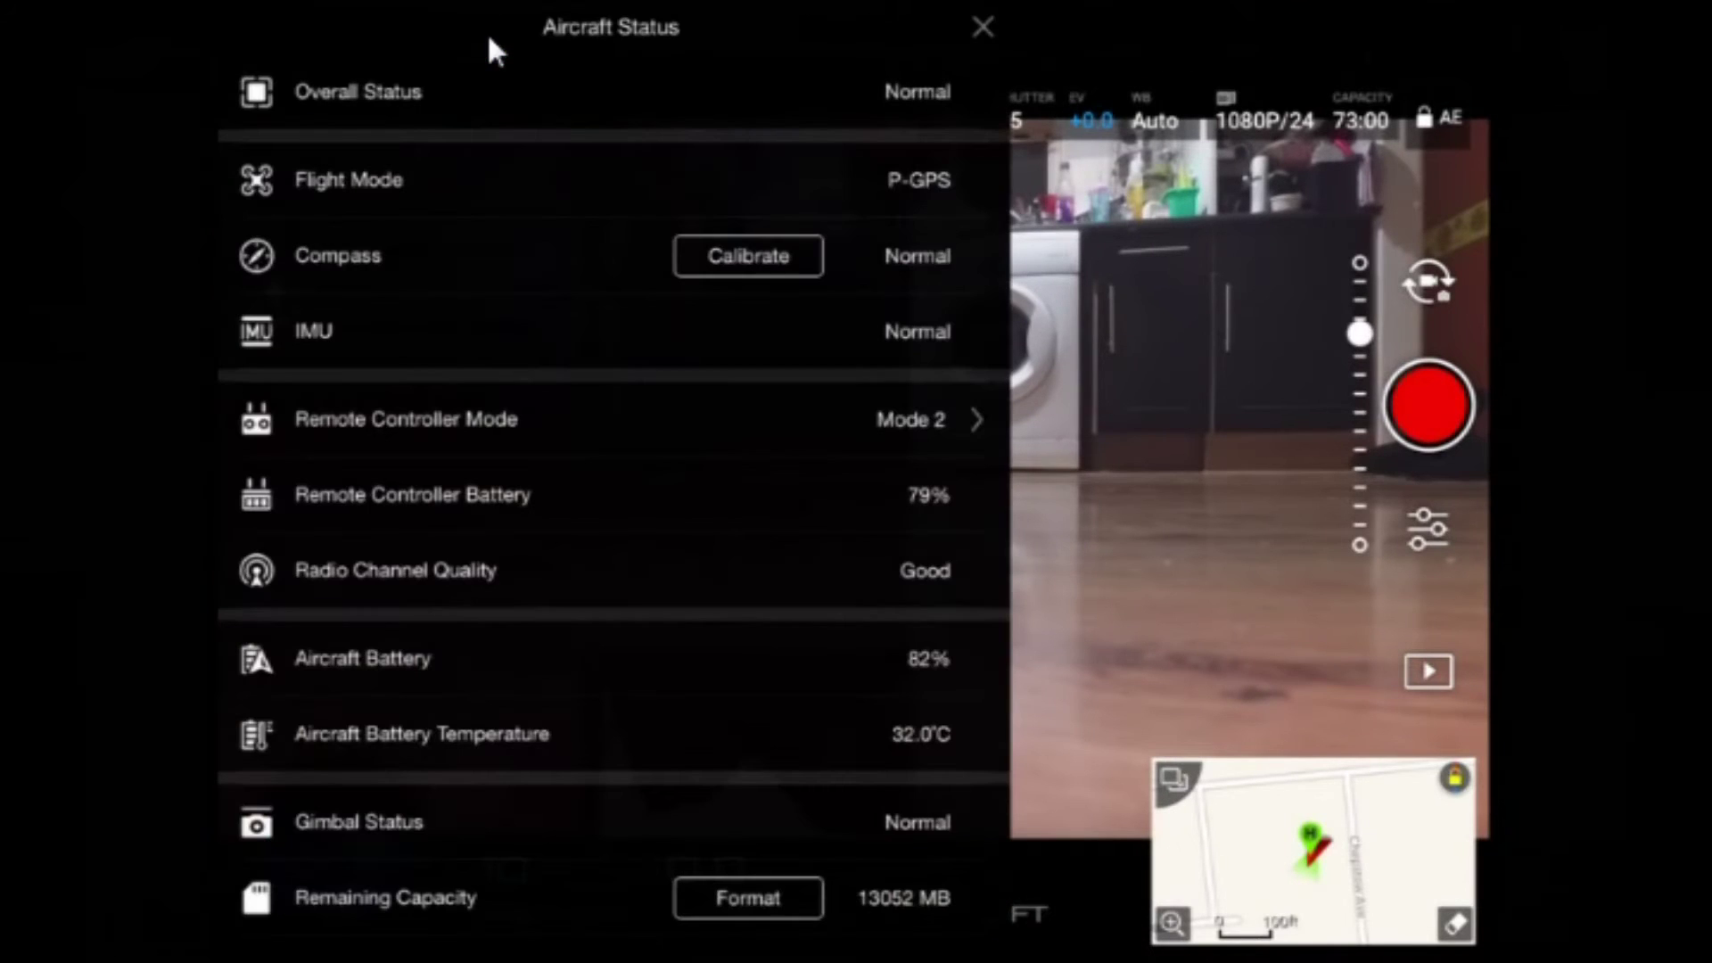
left_click(981, 26)
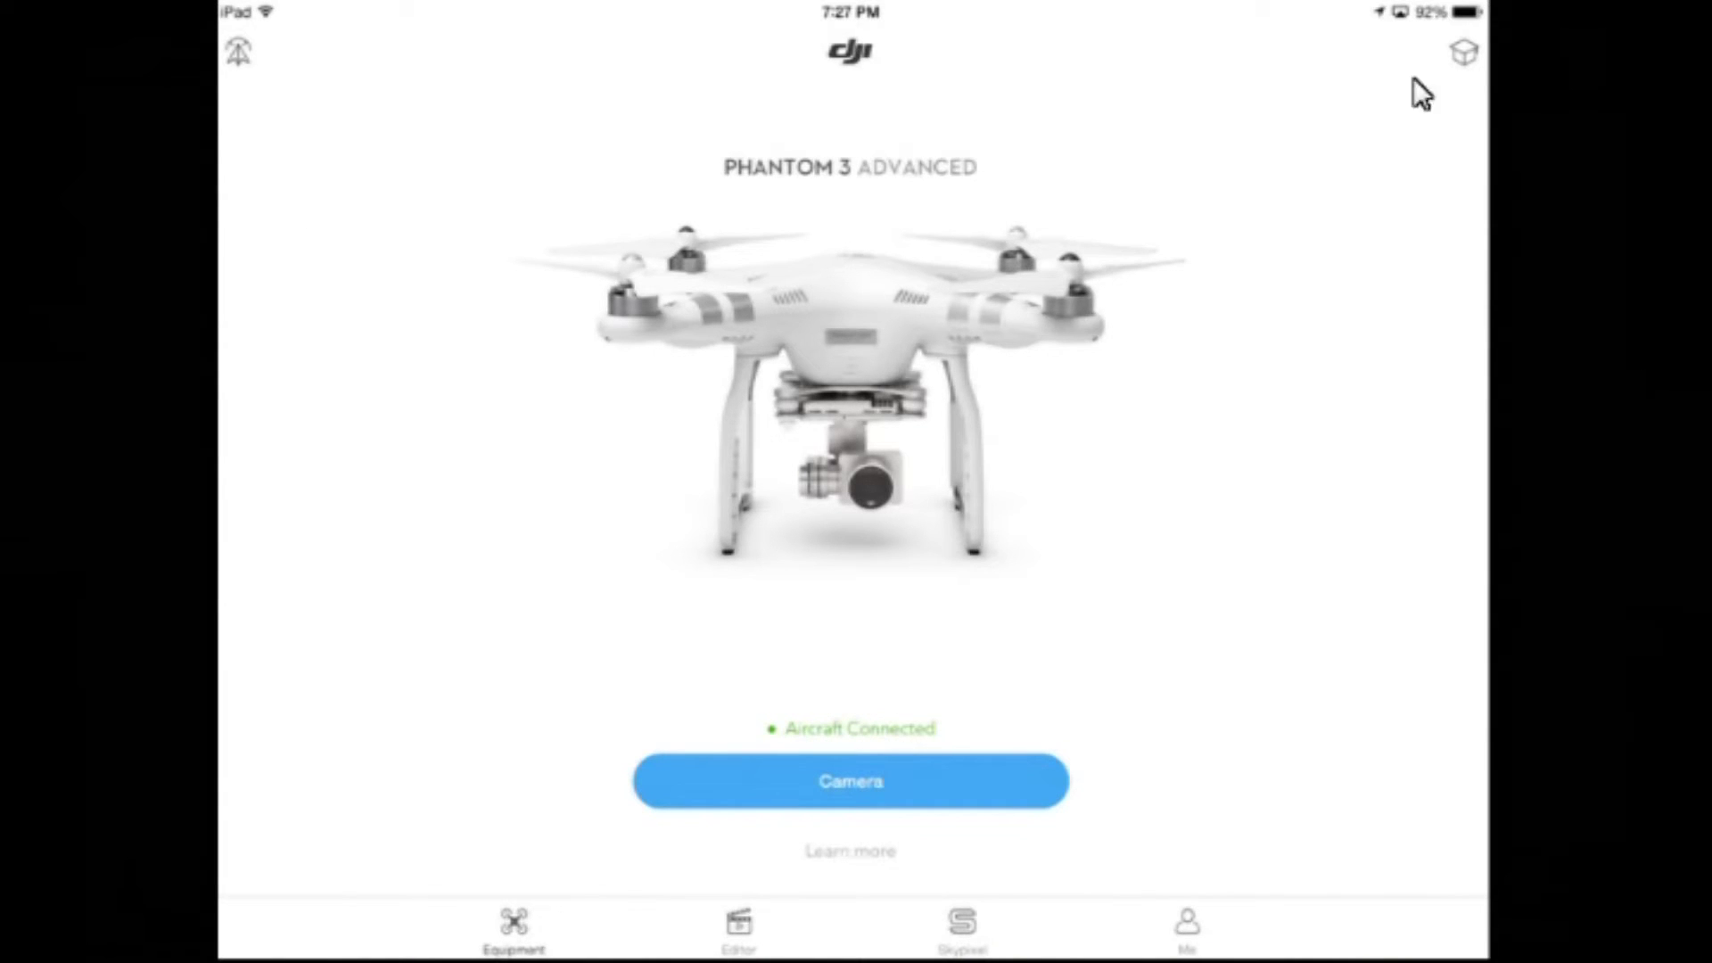
Open the Phantom 3 Advanced Academy page and start the Flight Simulator.
left_click(1455, 61)
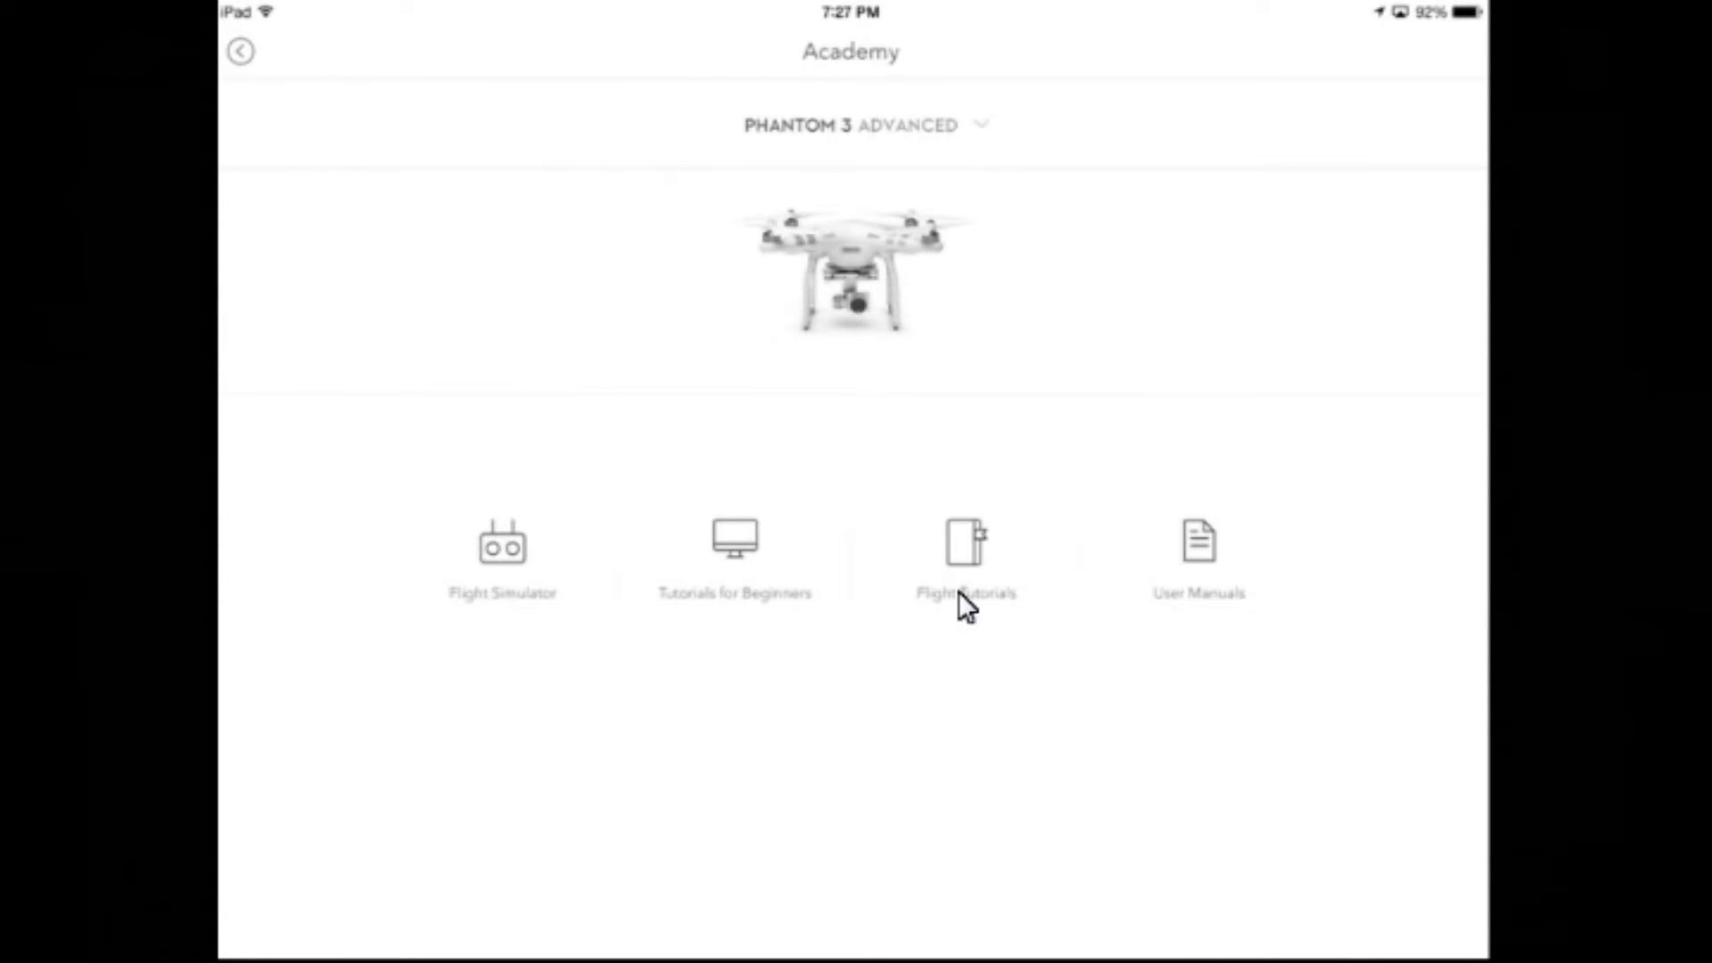
left_click(532, 589)
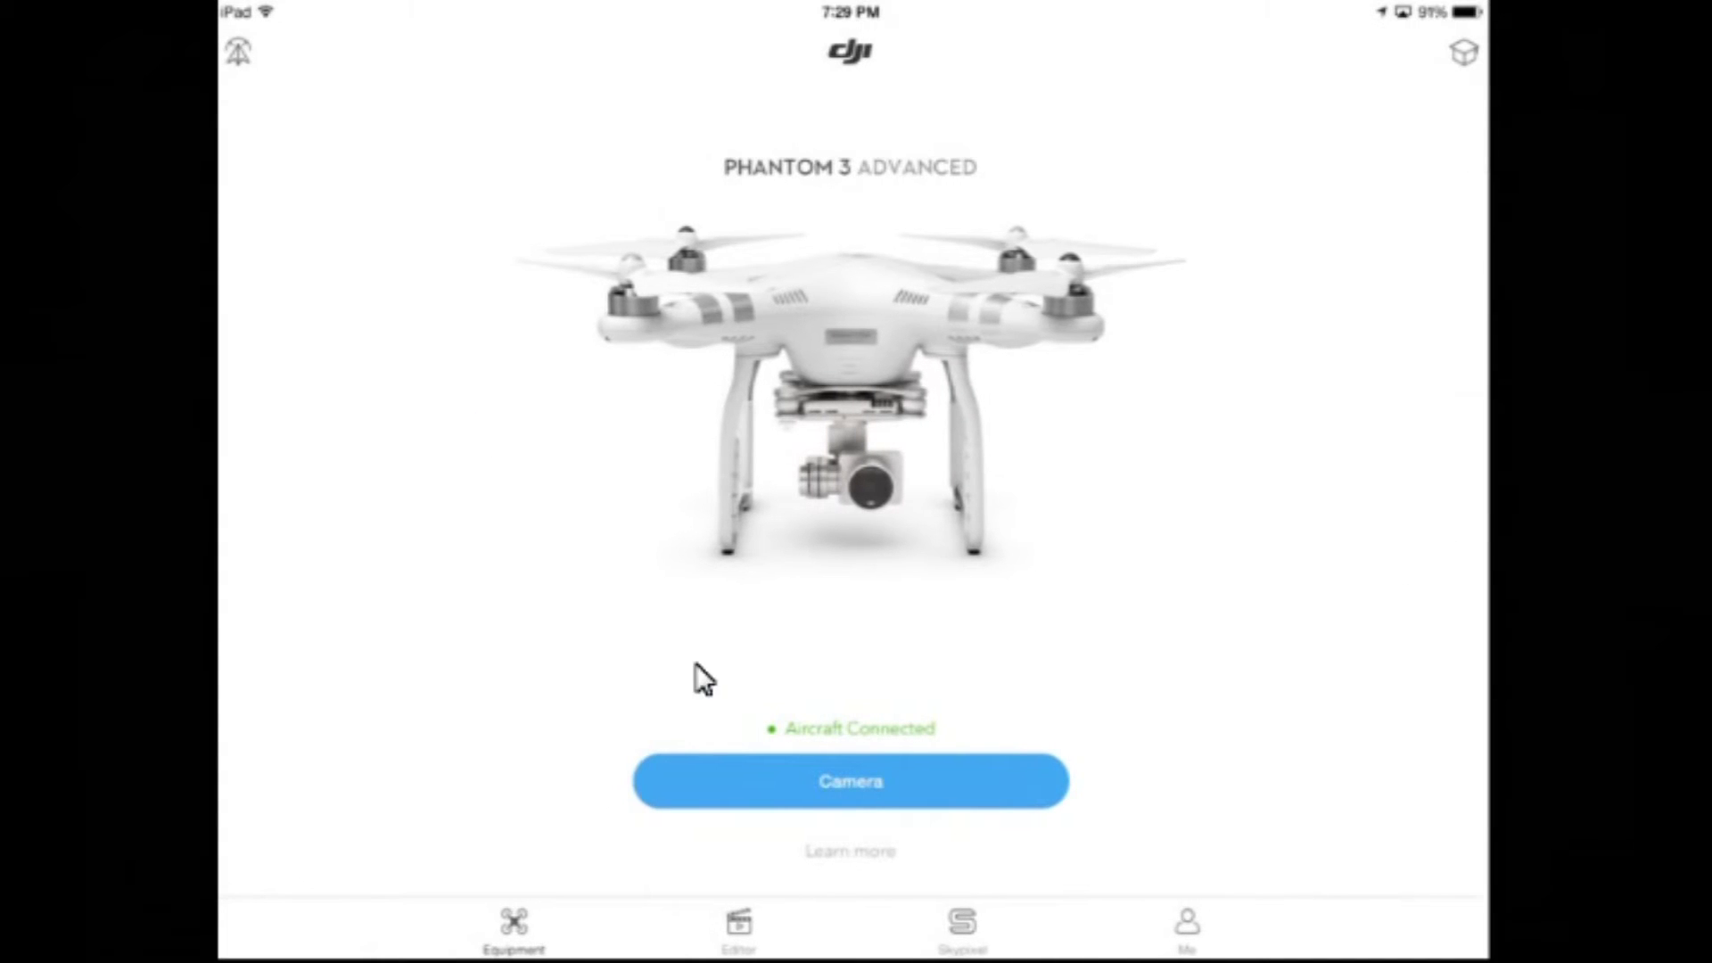
From the live camera view, bring up General Settings and switch to Main Controller Settings.
left_click(767, 781)
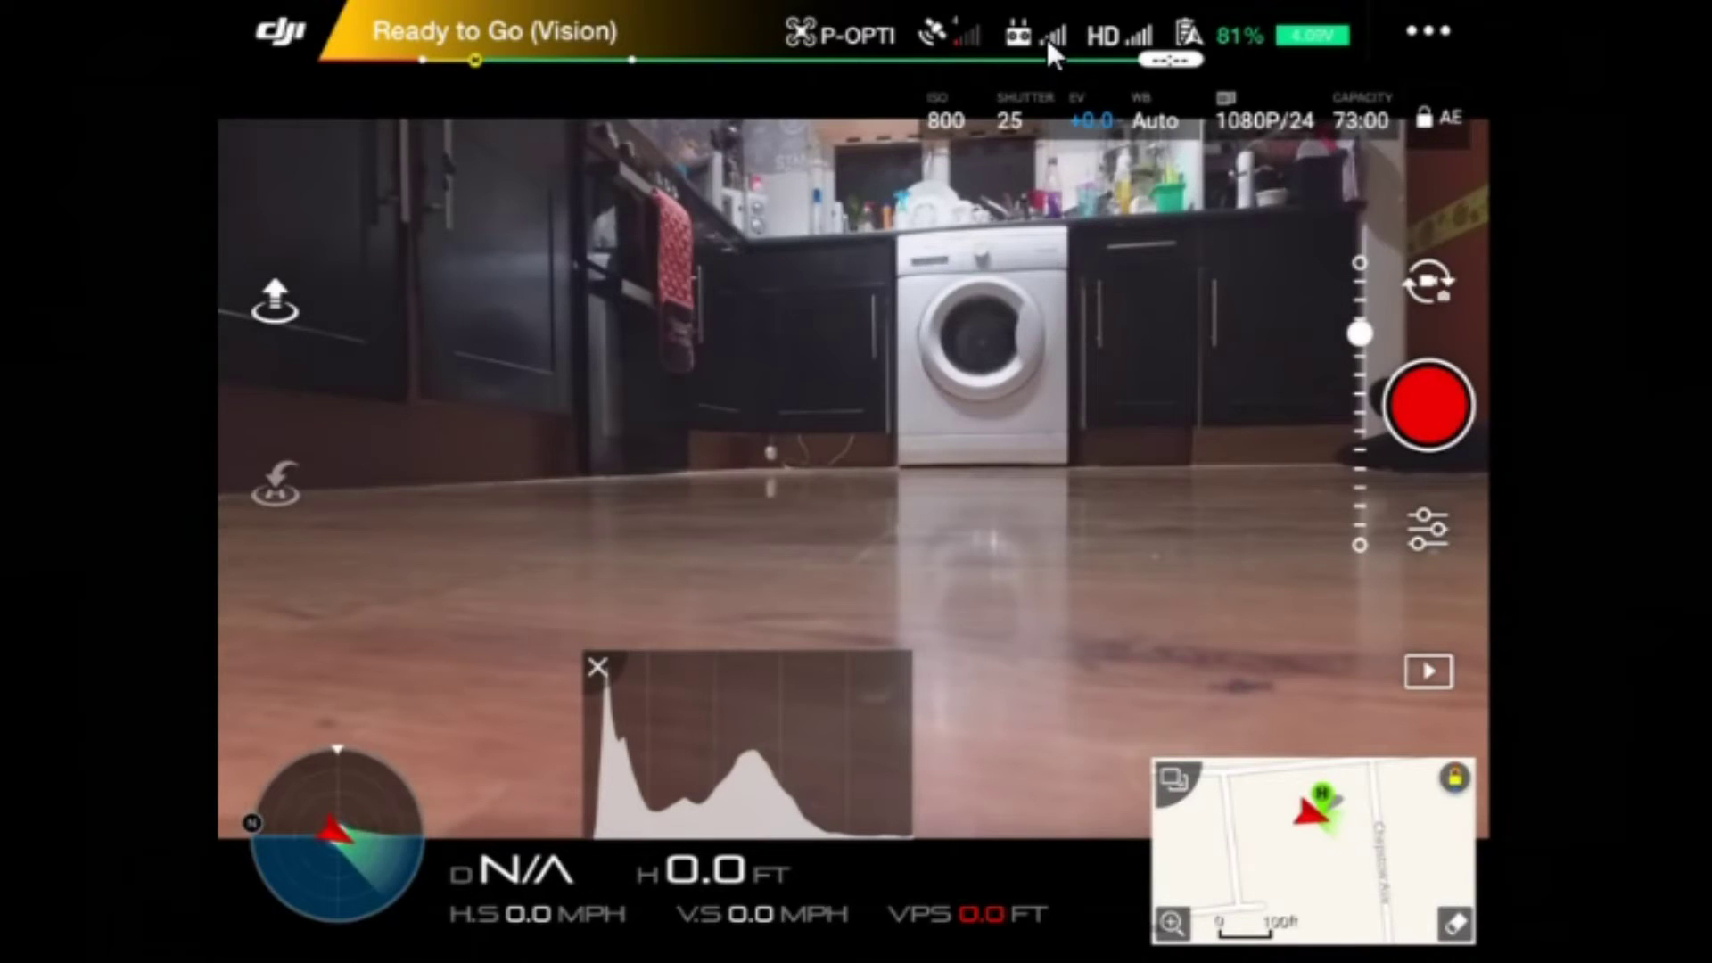
left_click(1426, 33)
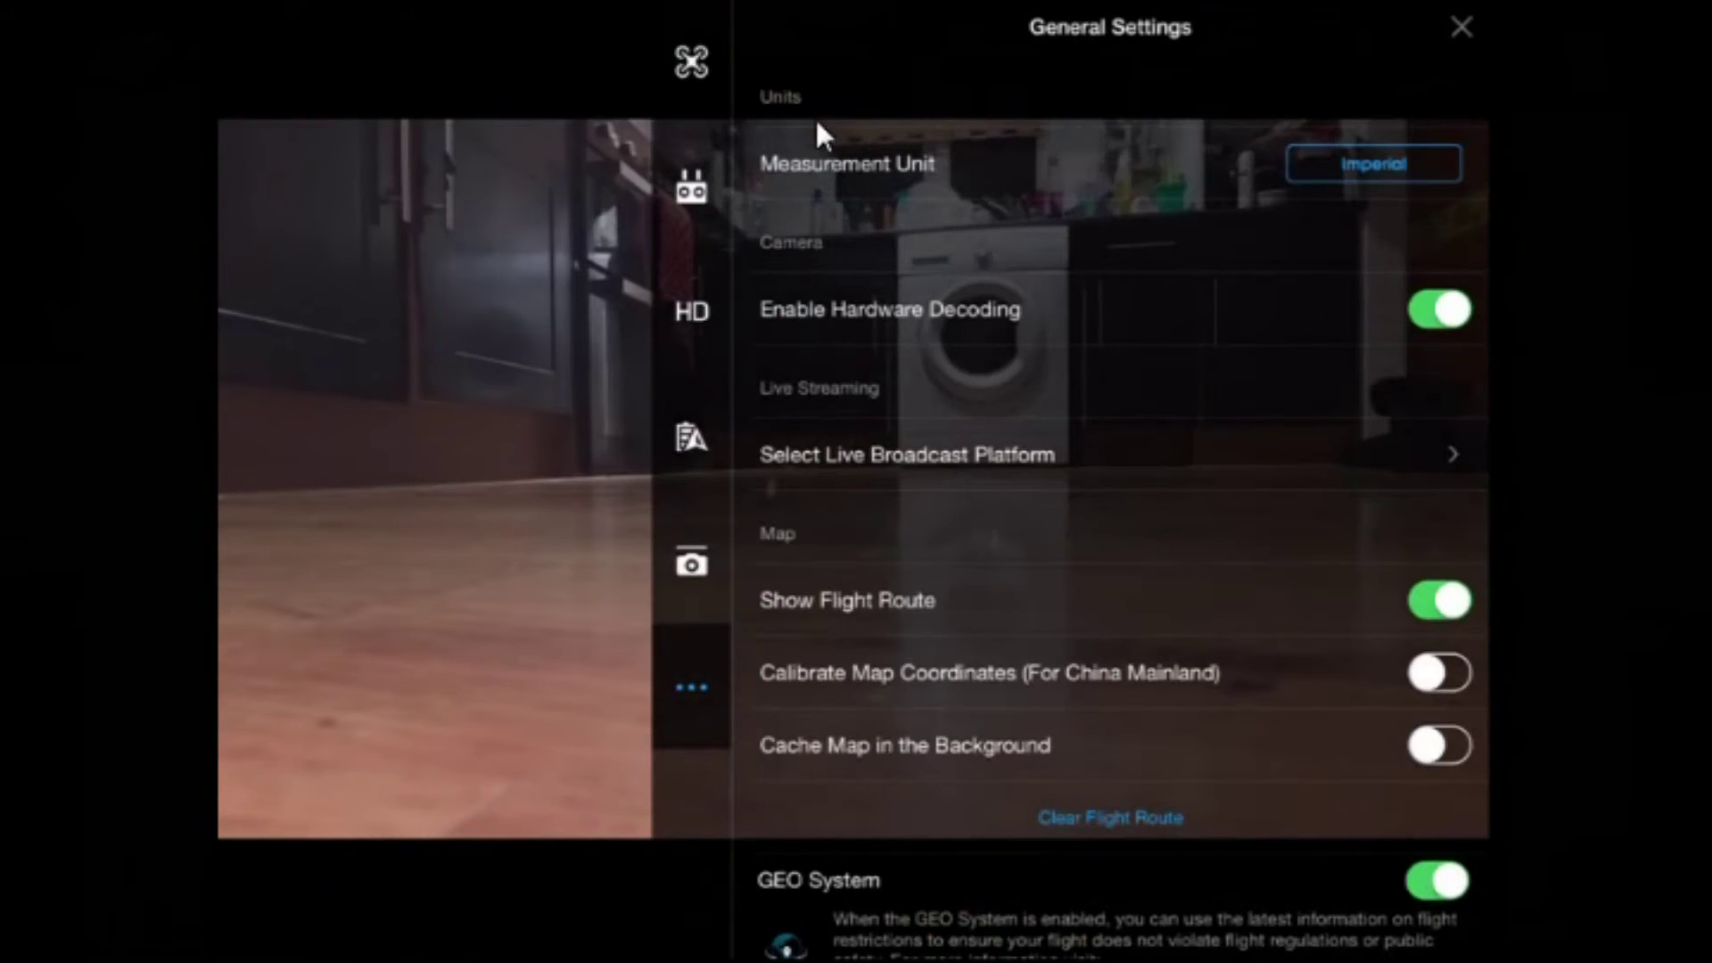
left_click(691, 63)
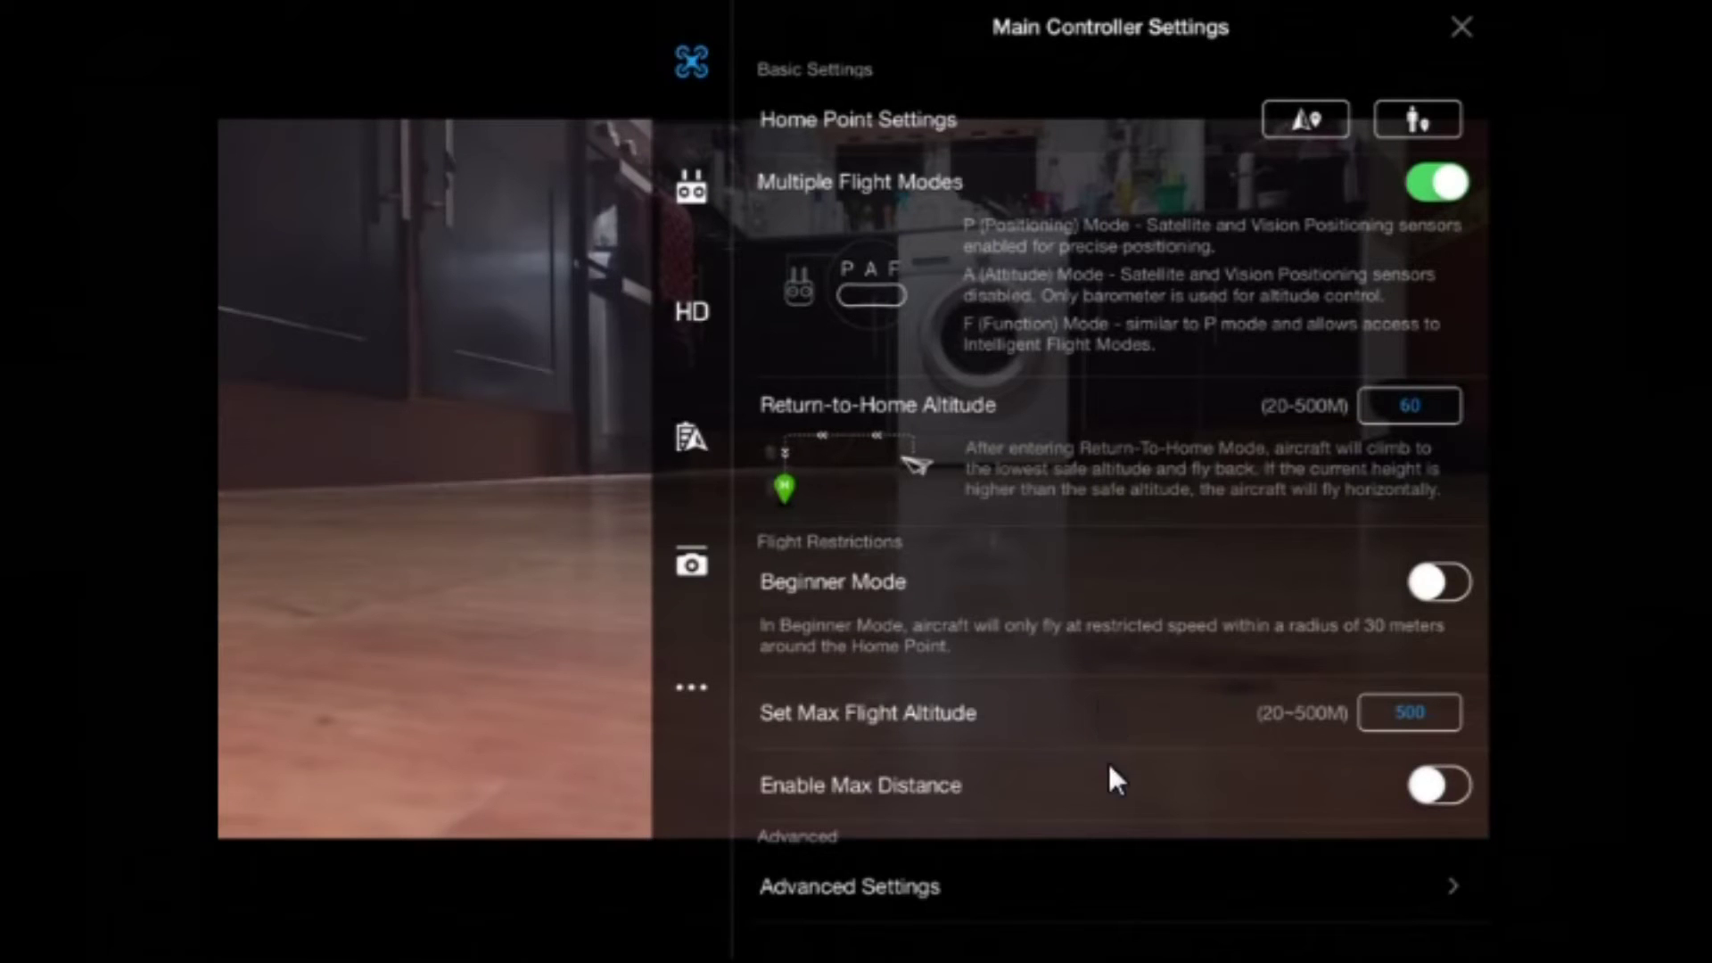
In Advanced Settings, review the EXP, Sensitivity, Gain and Sensors pages one after another.
left_click(1285, 833)
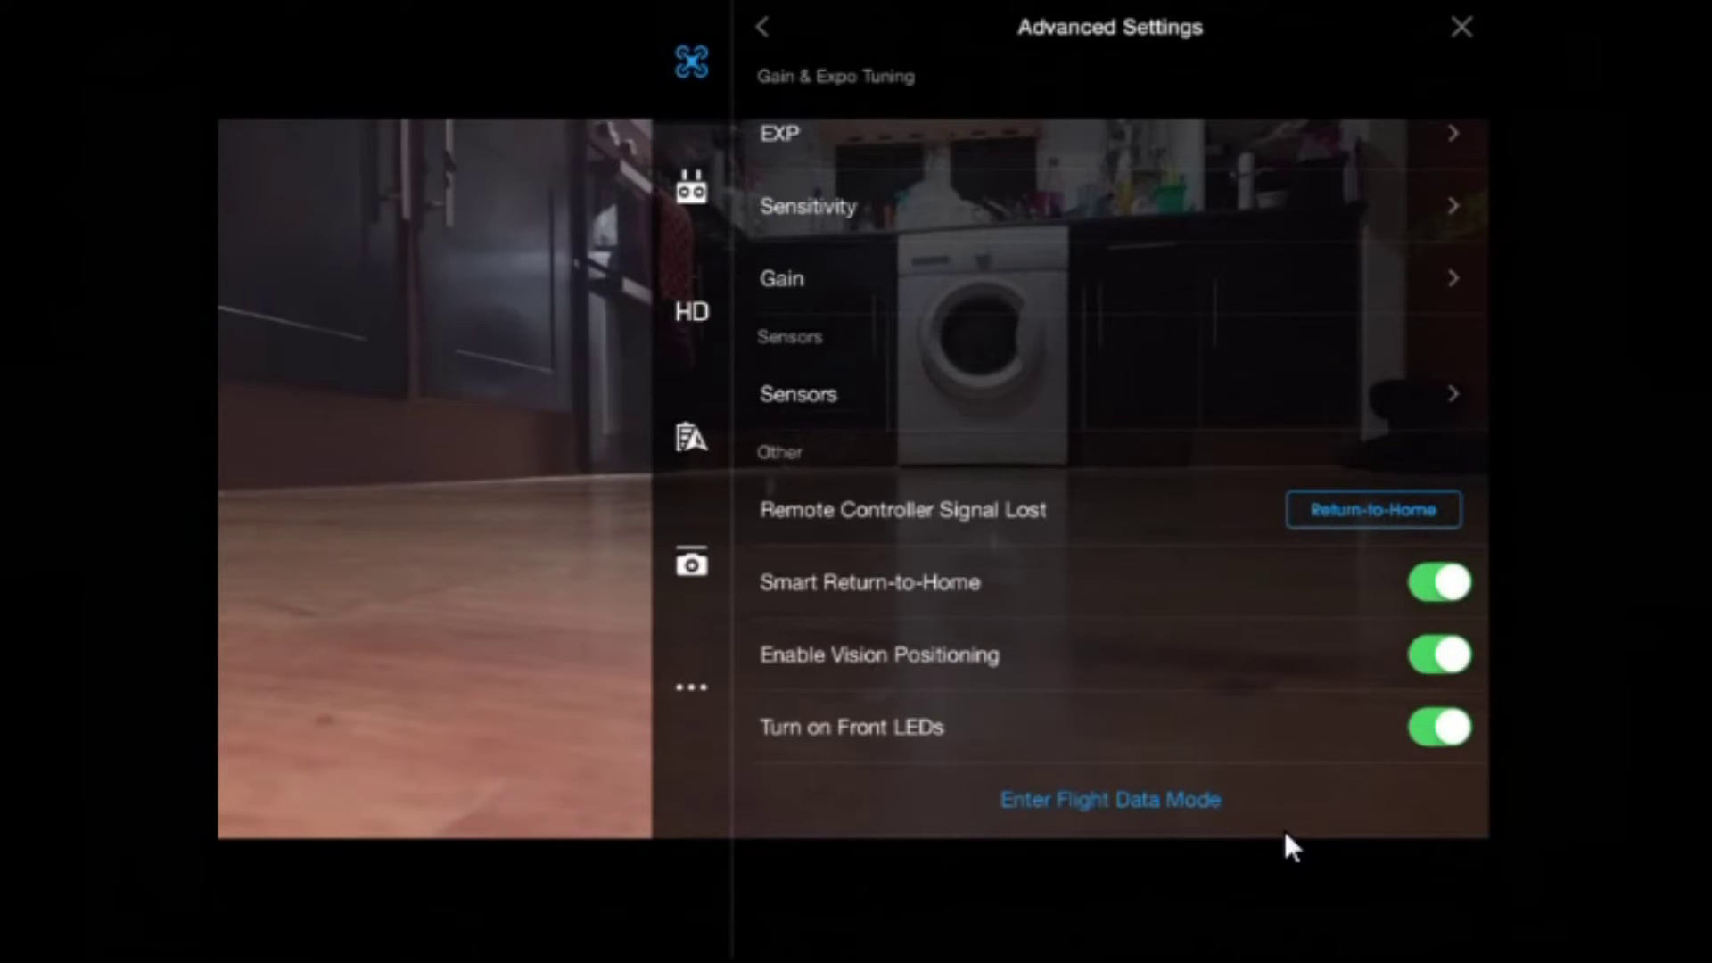
left_click(848, 148)
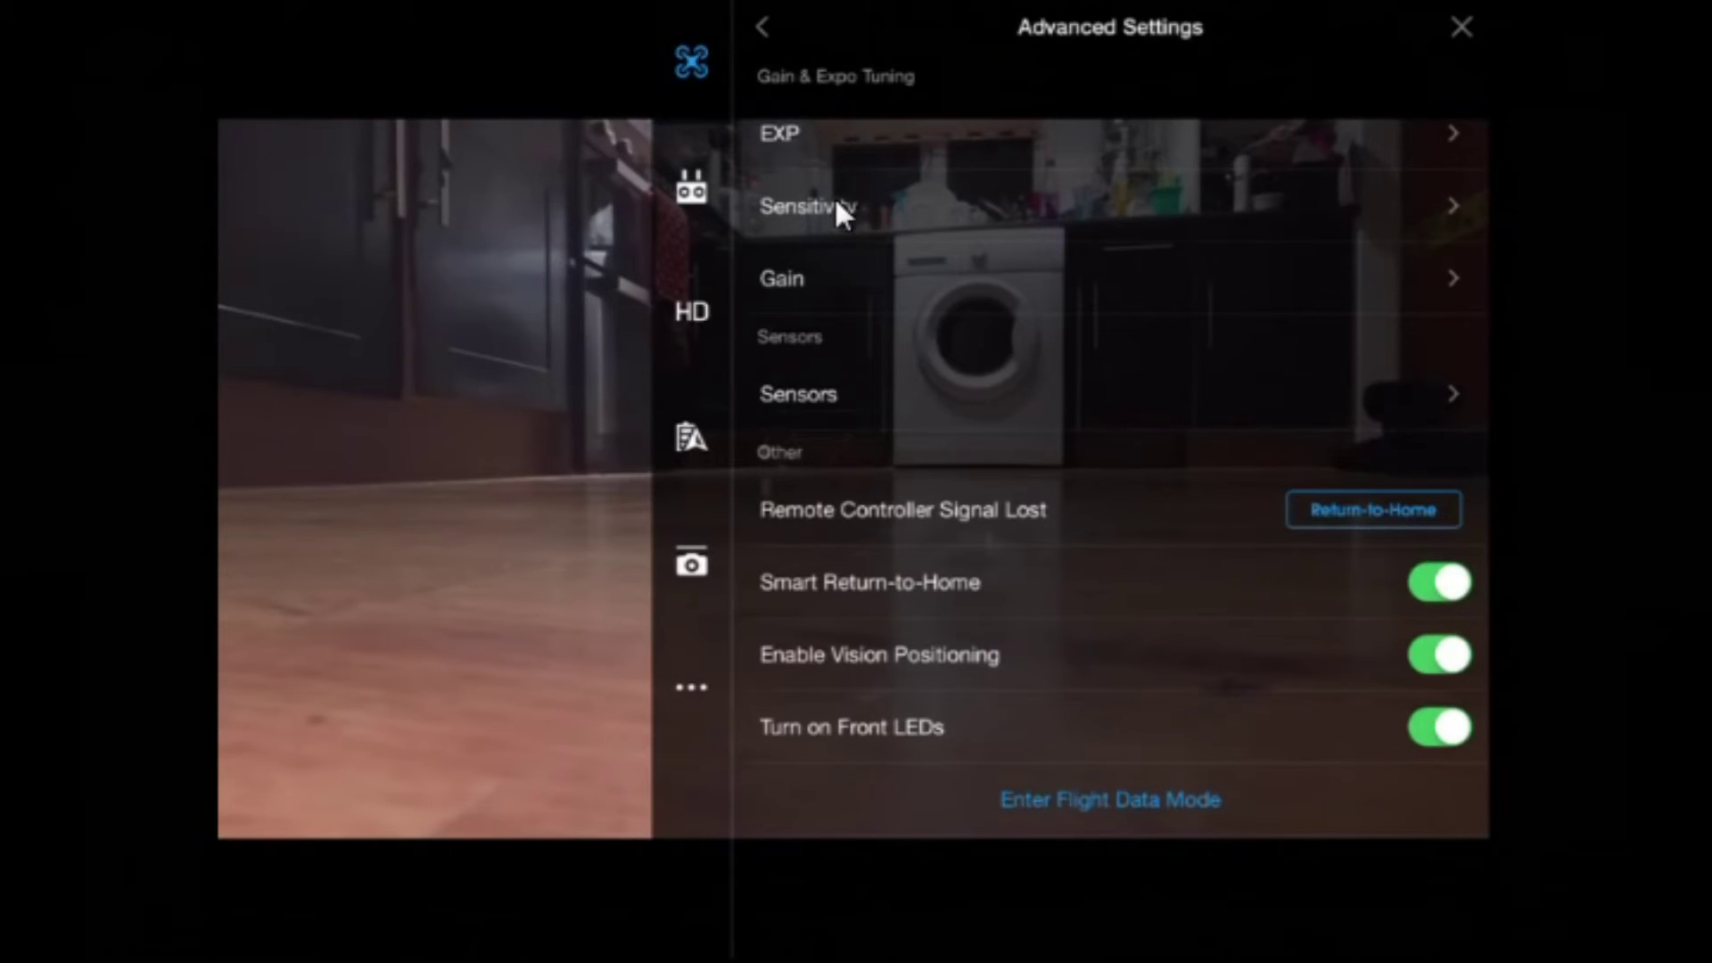
left_click(837, 205)
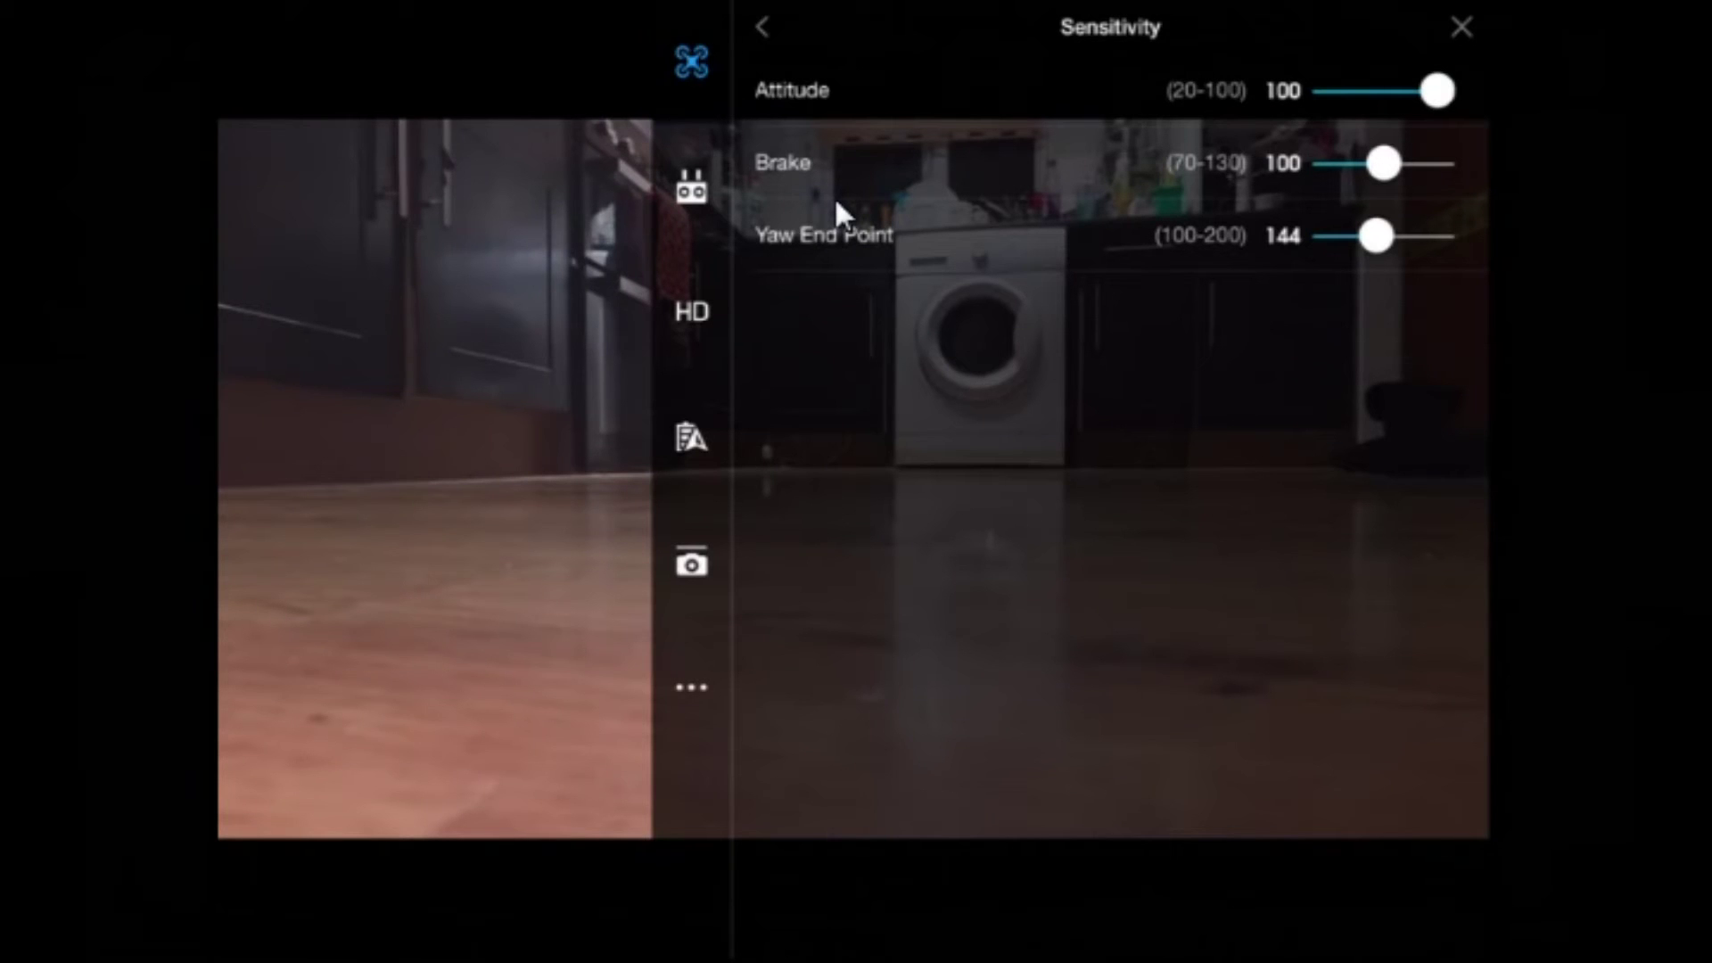
key("Escape")
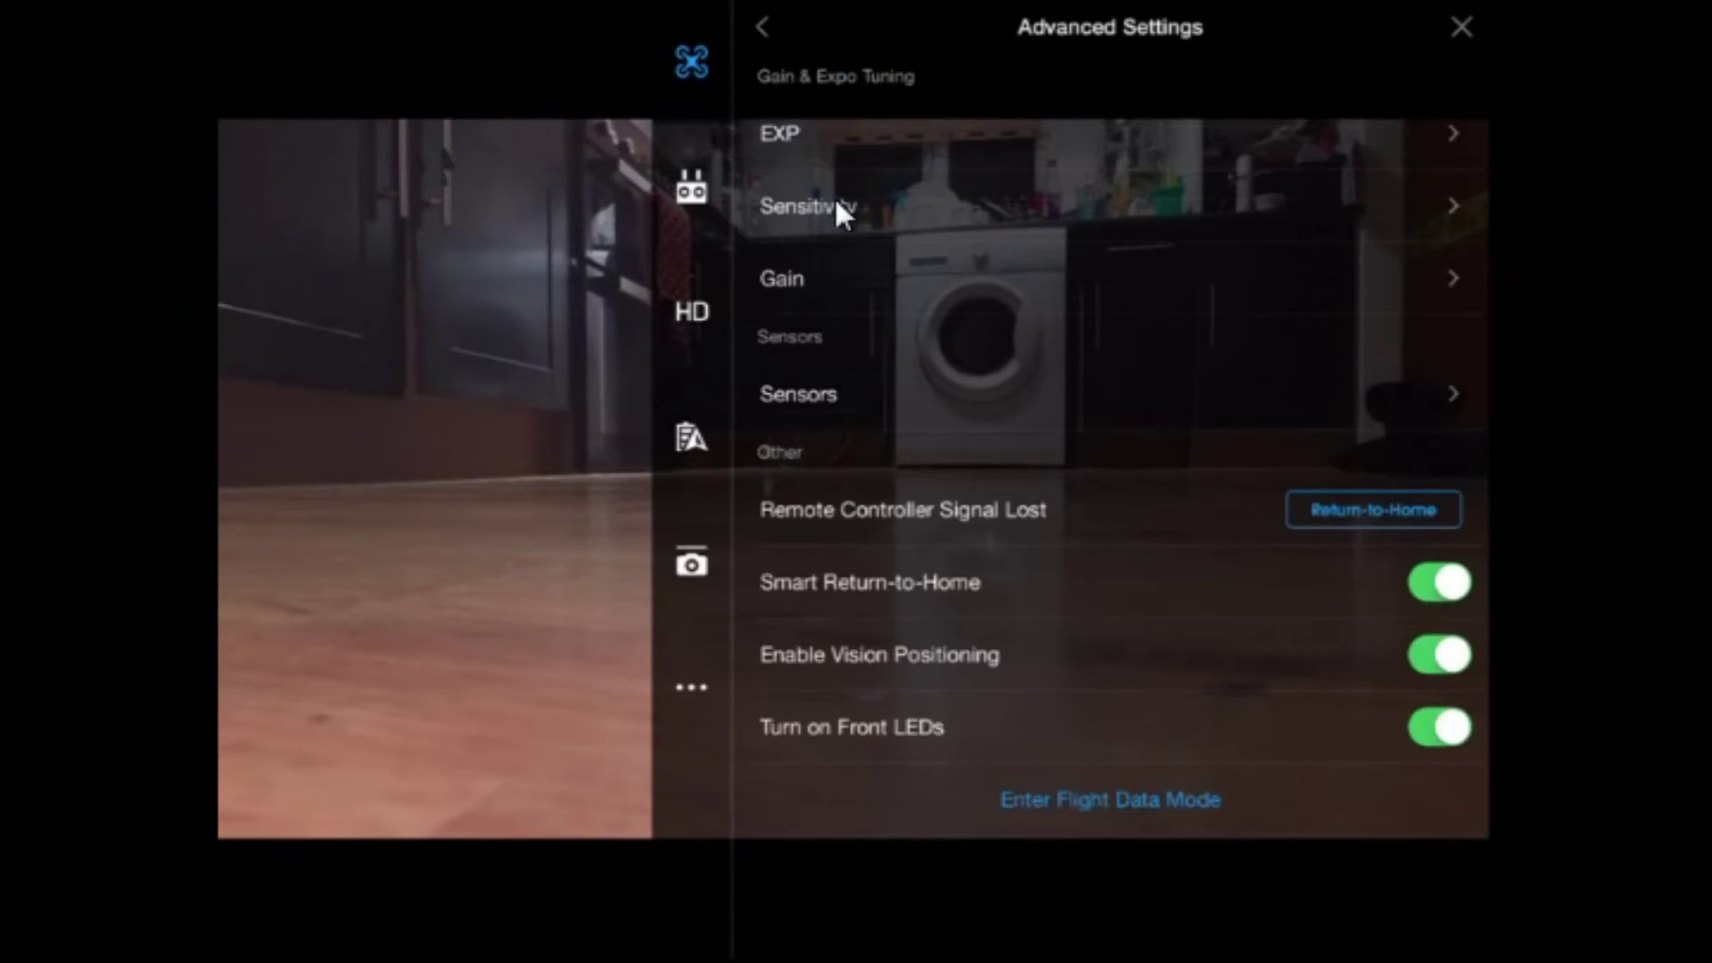
left_click(822, 284)
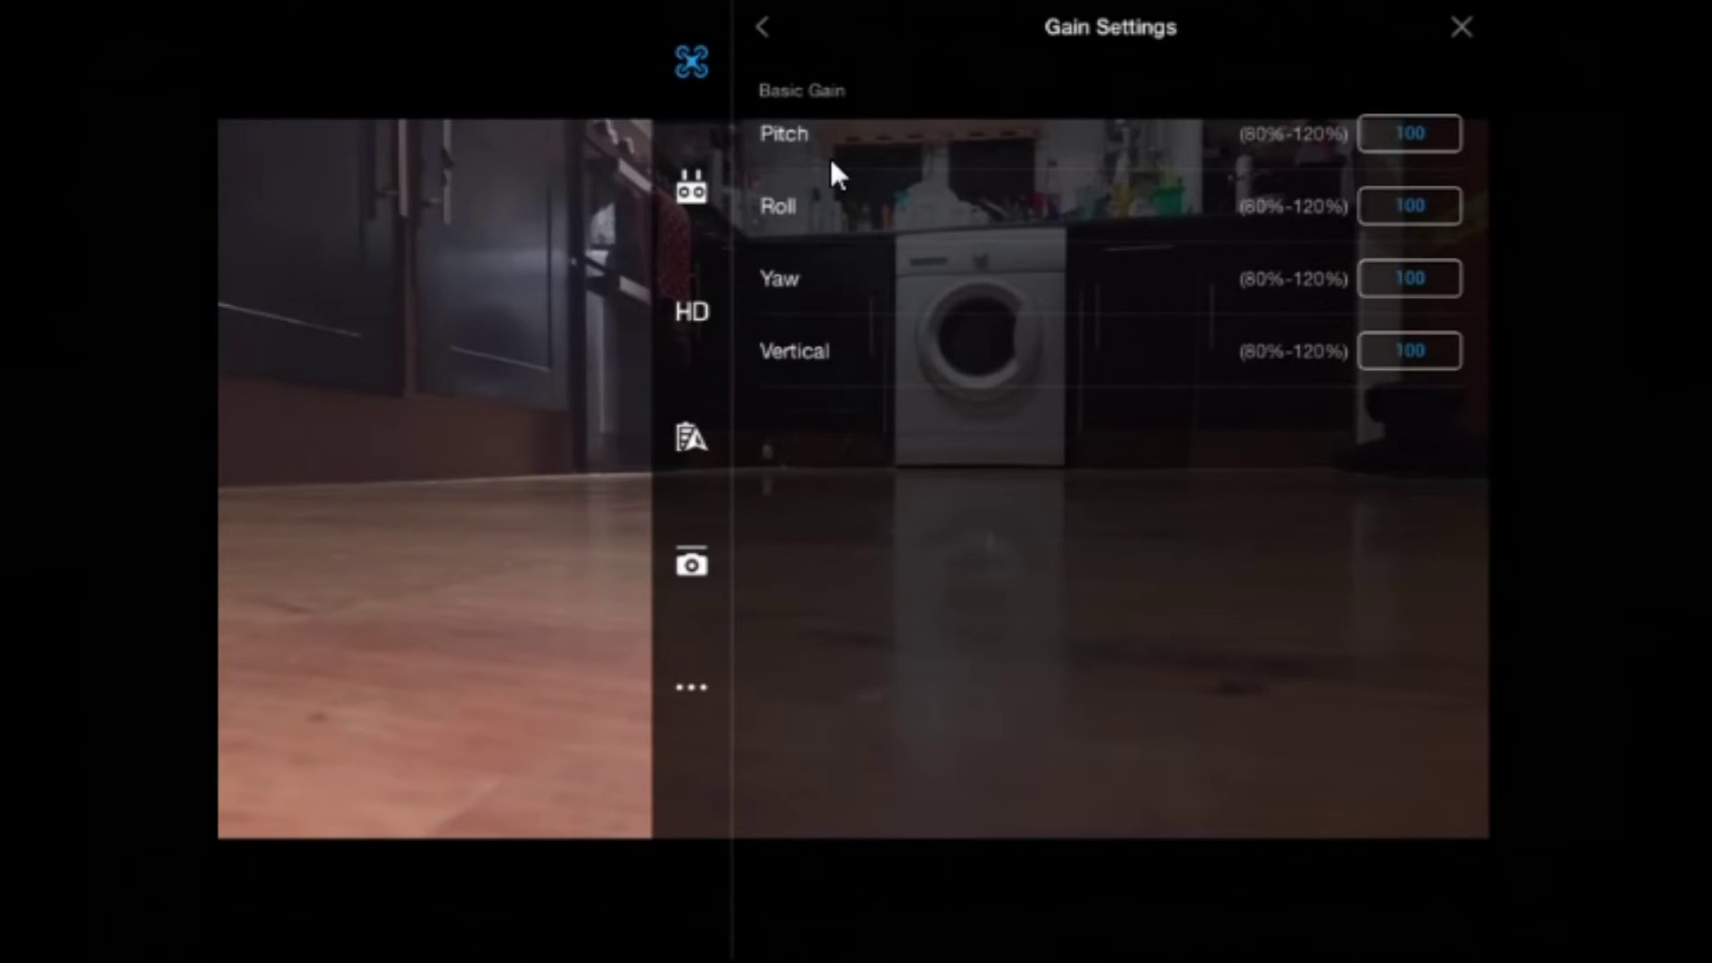
key("Escape")
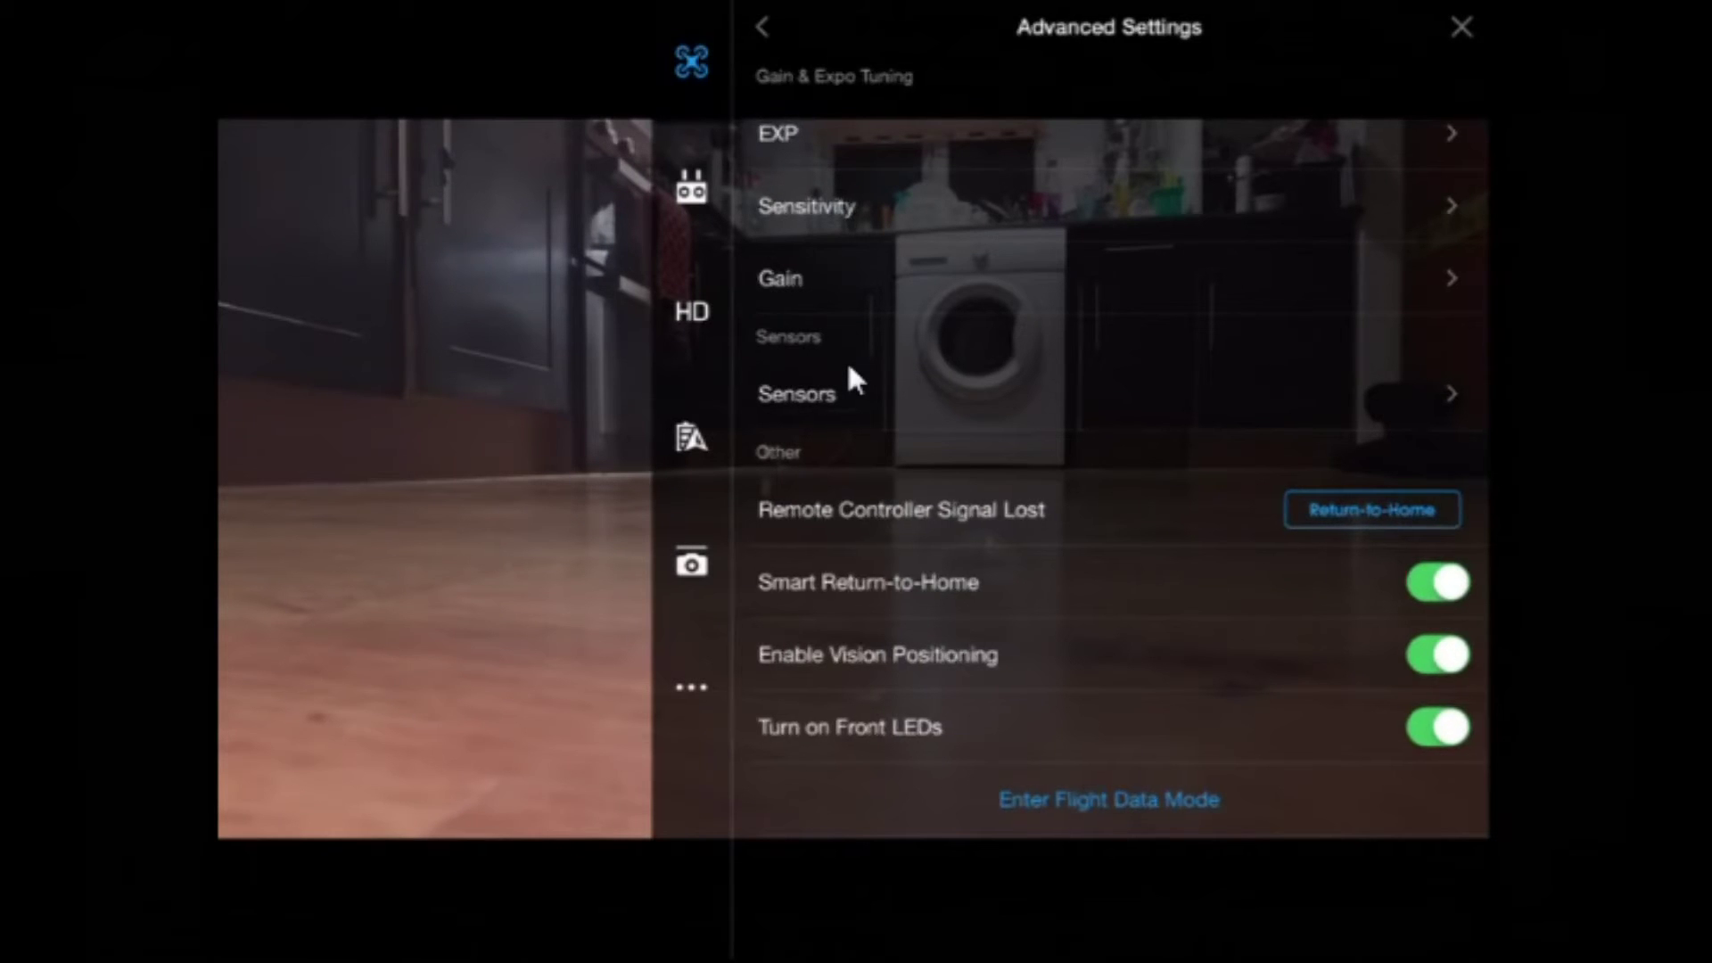
left_click(848, 384)
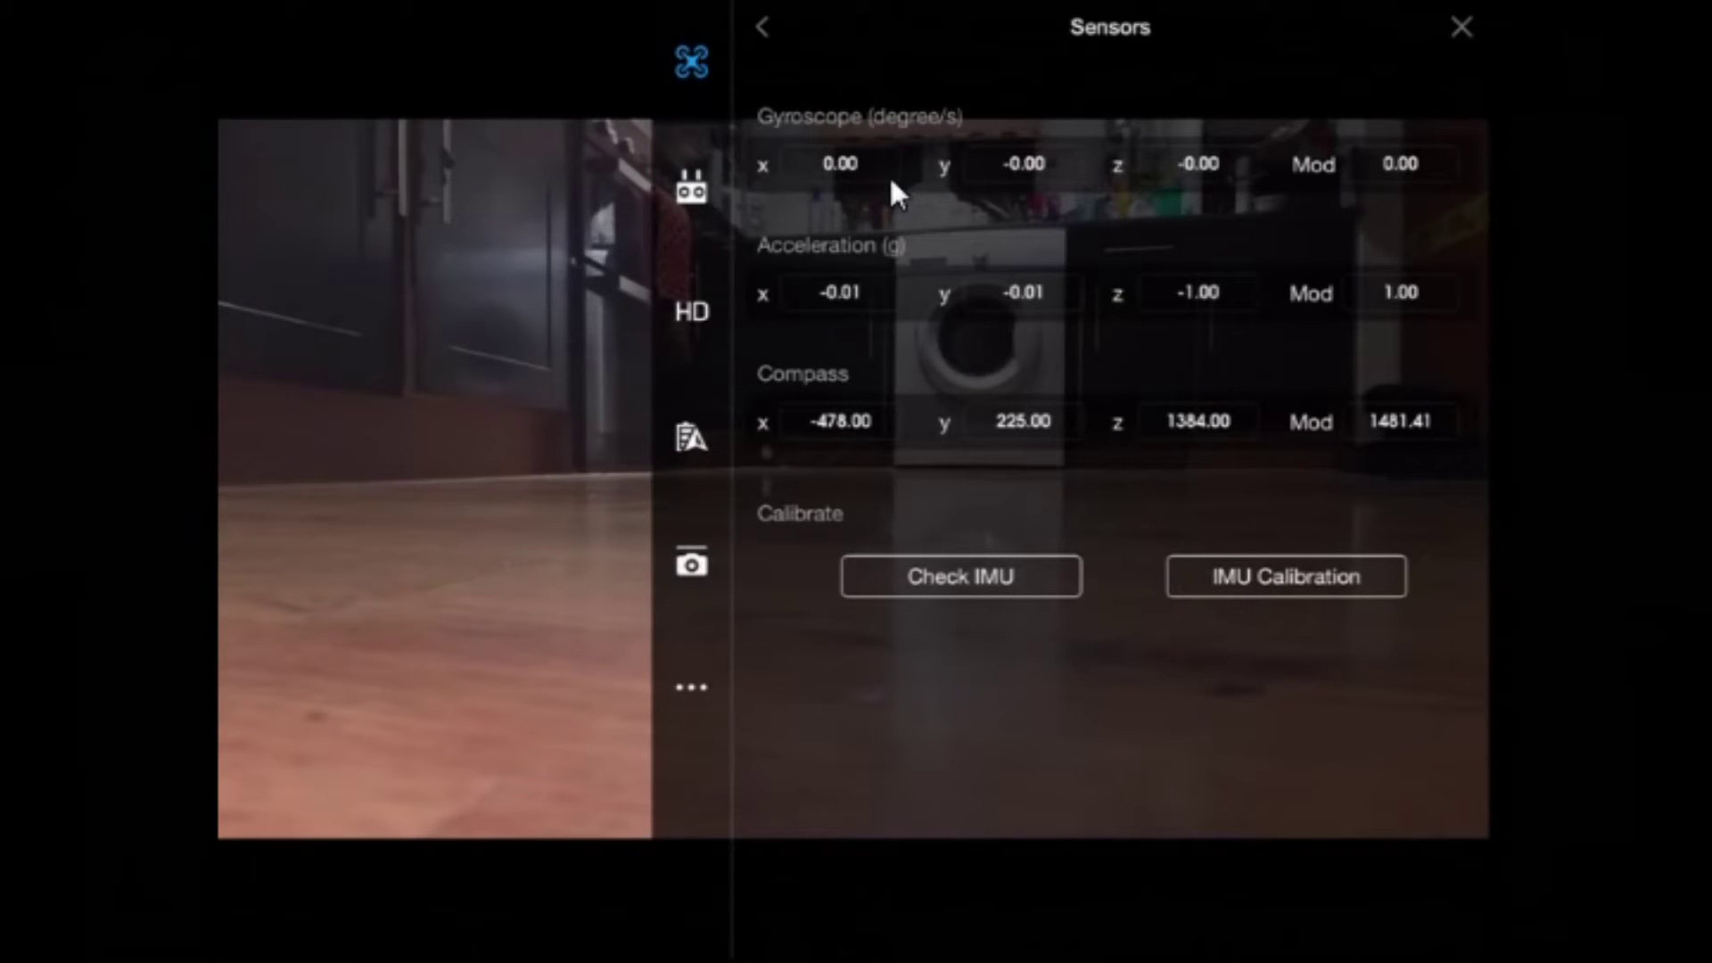
key("Escape")
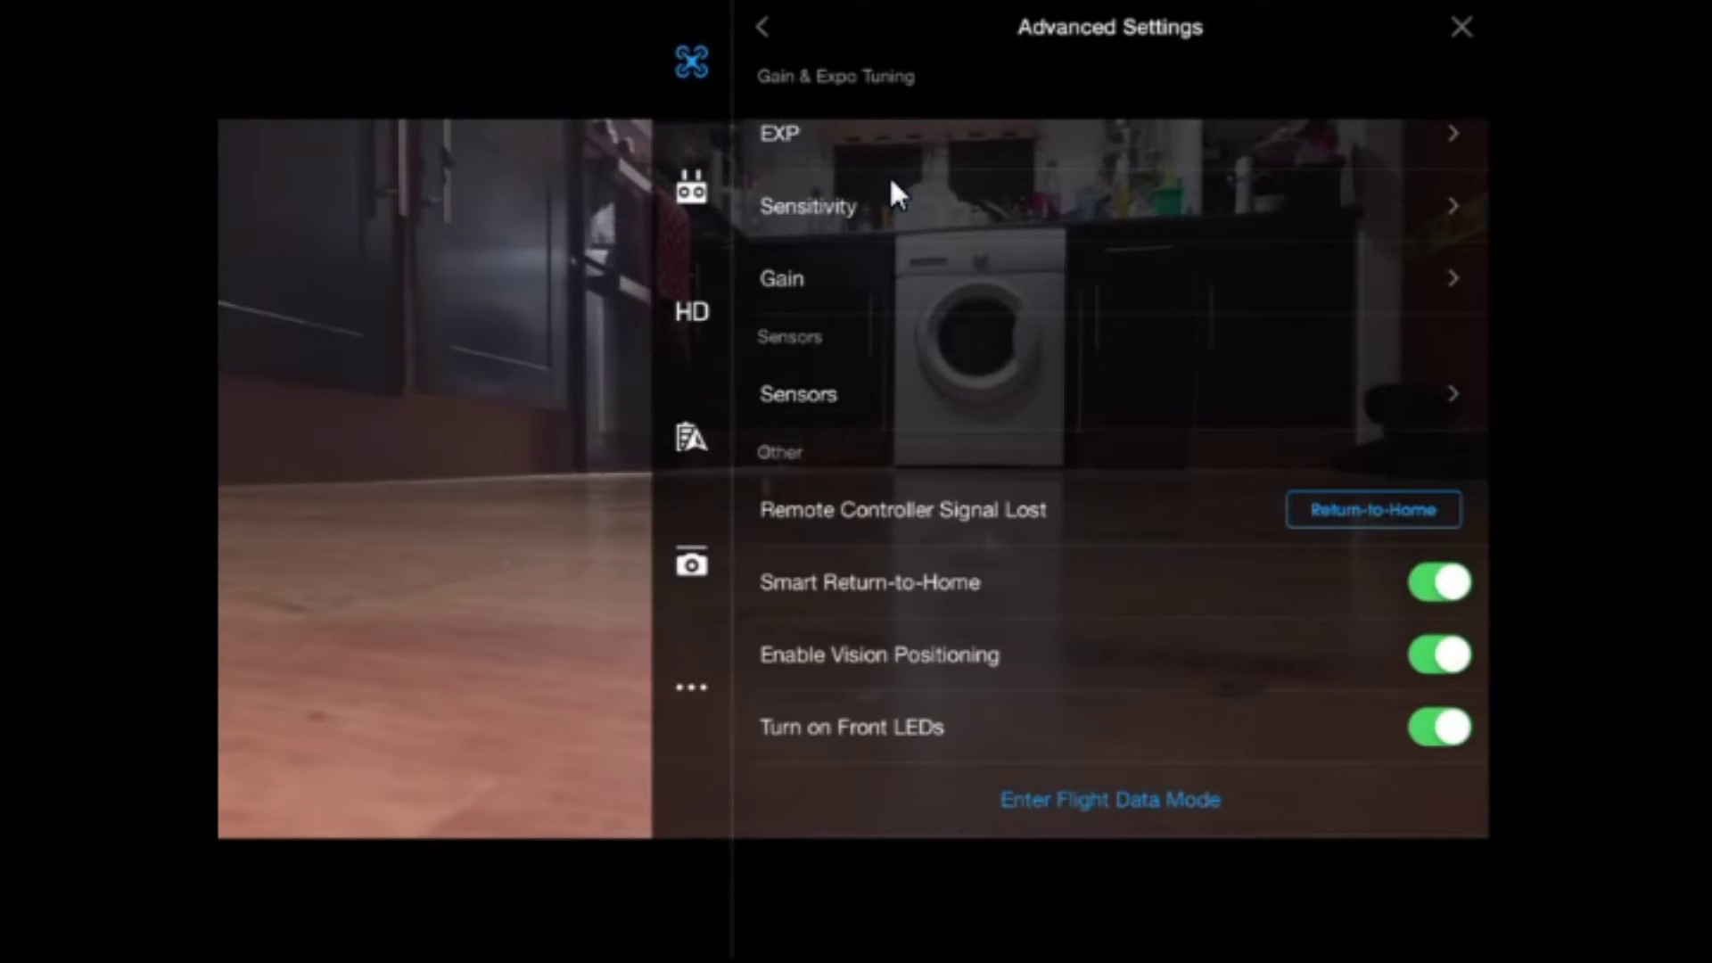
Leave Remote Controller Signal Lost on Return-to-Home and go back to Main Controller Settings.
left_click(1287, 510)
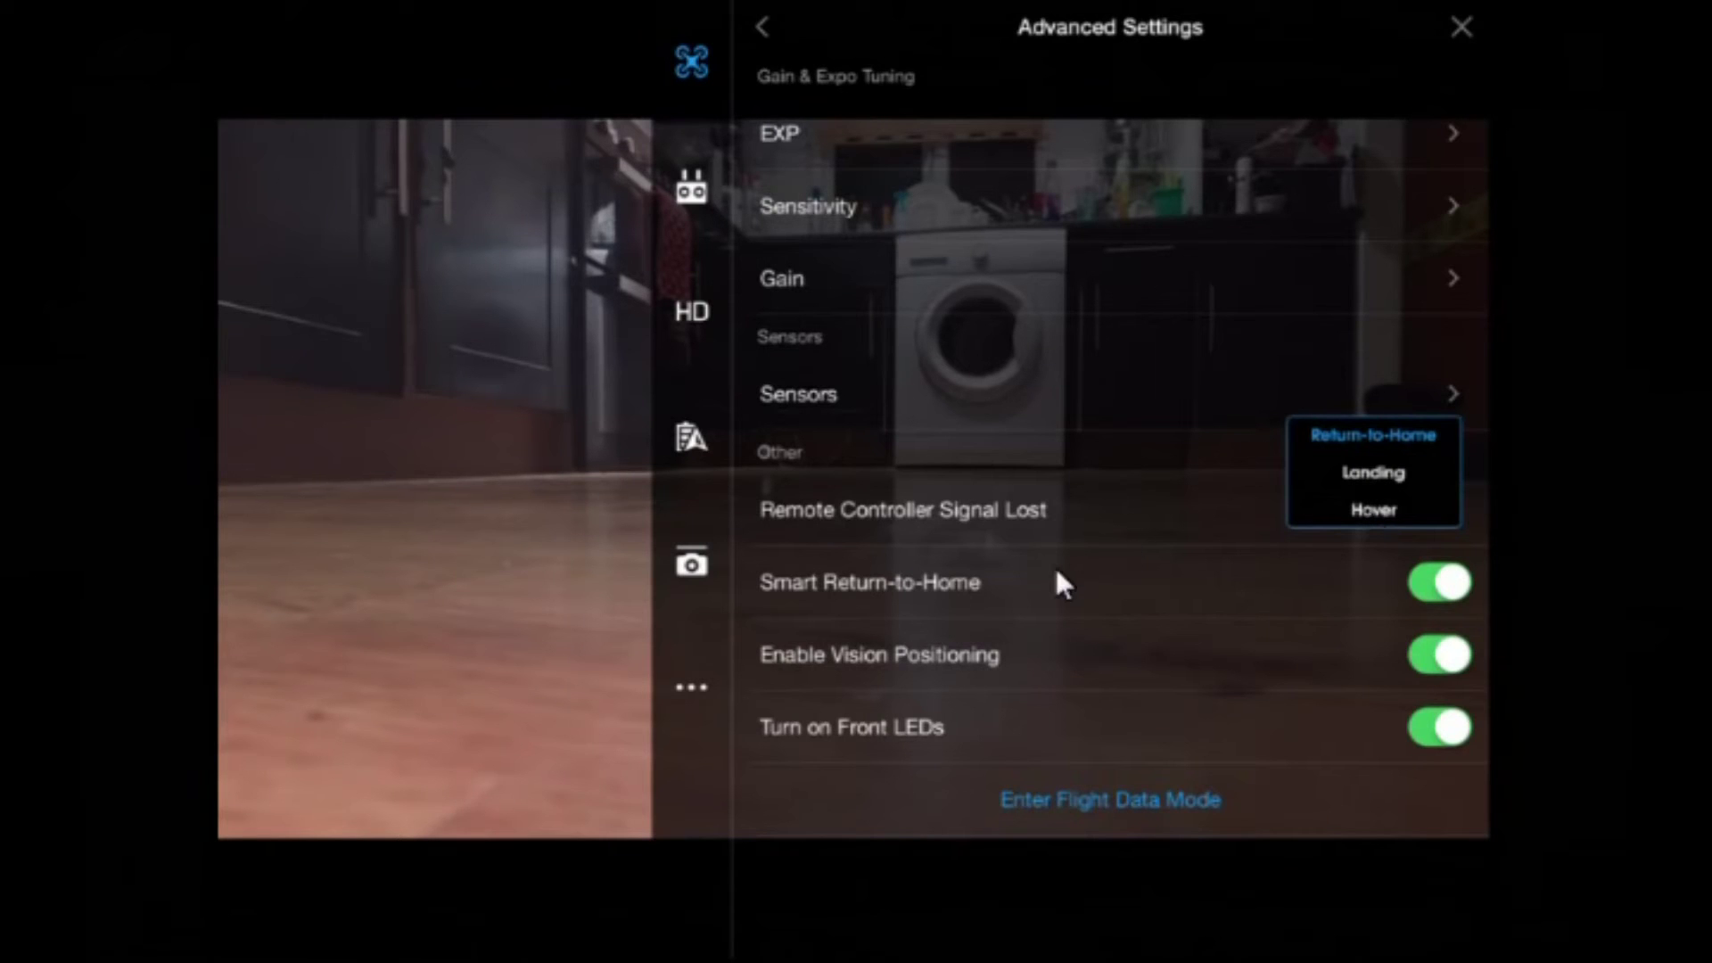
left_click(1194, 519)
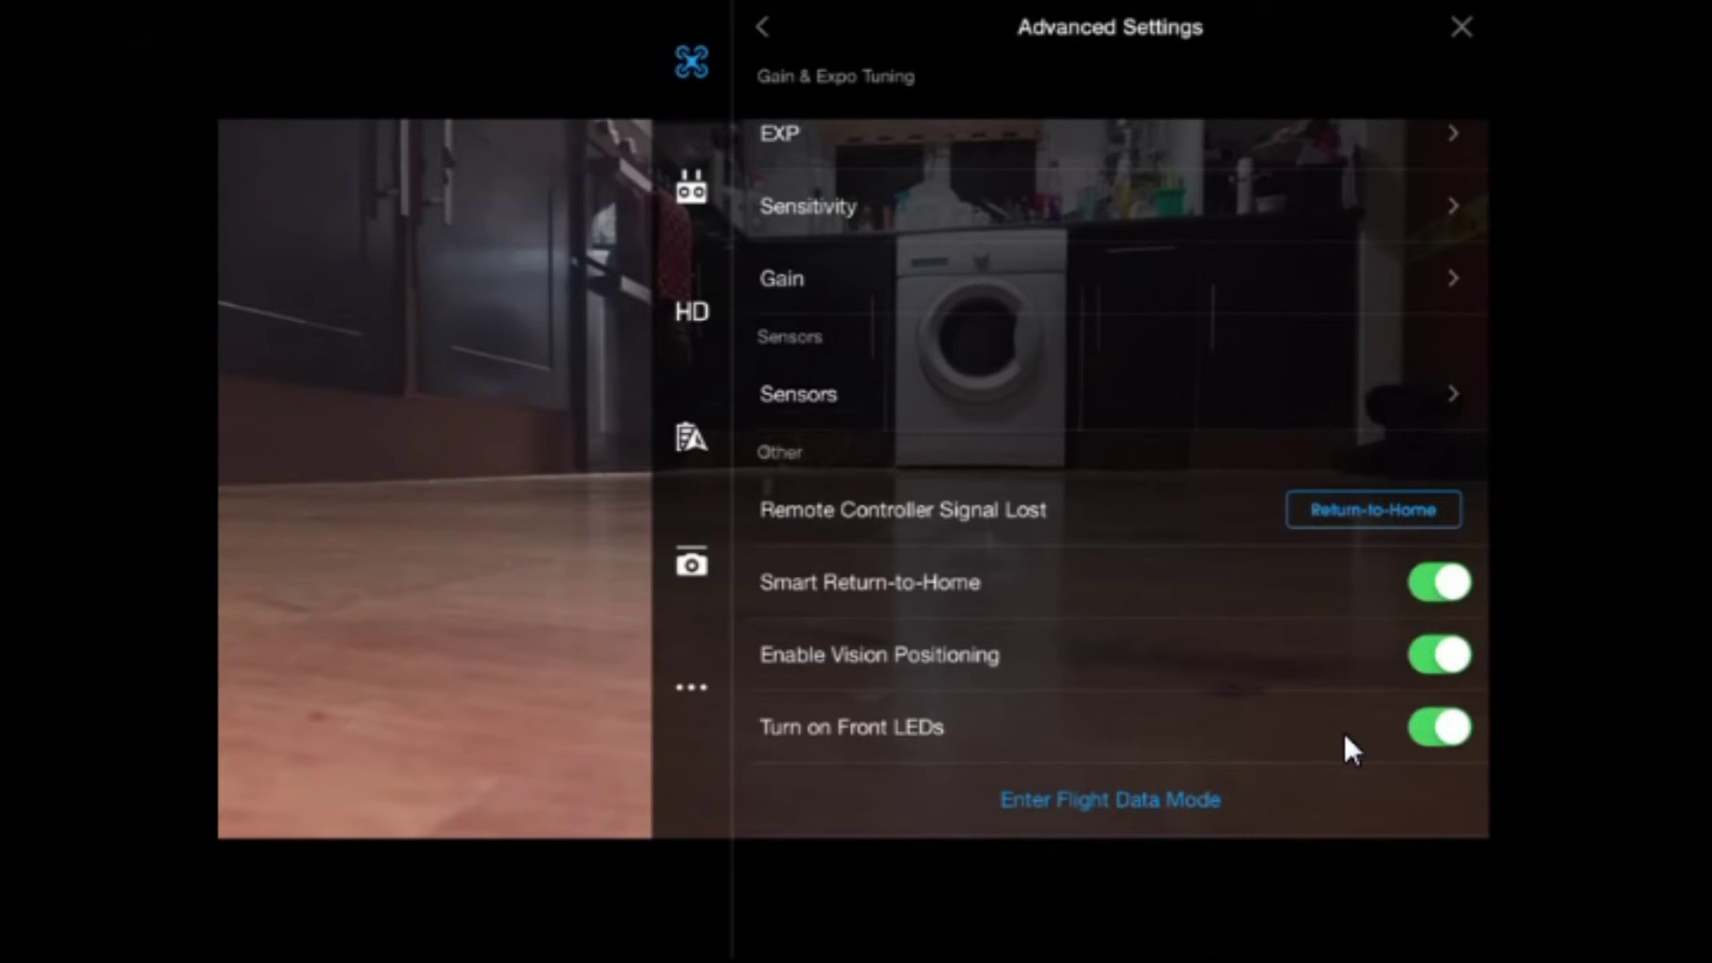
key("Escape")
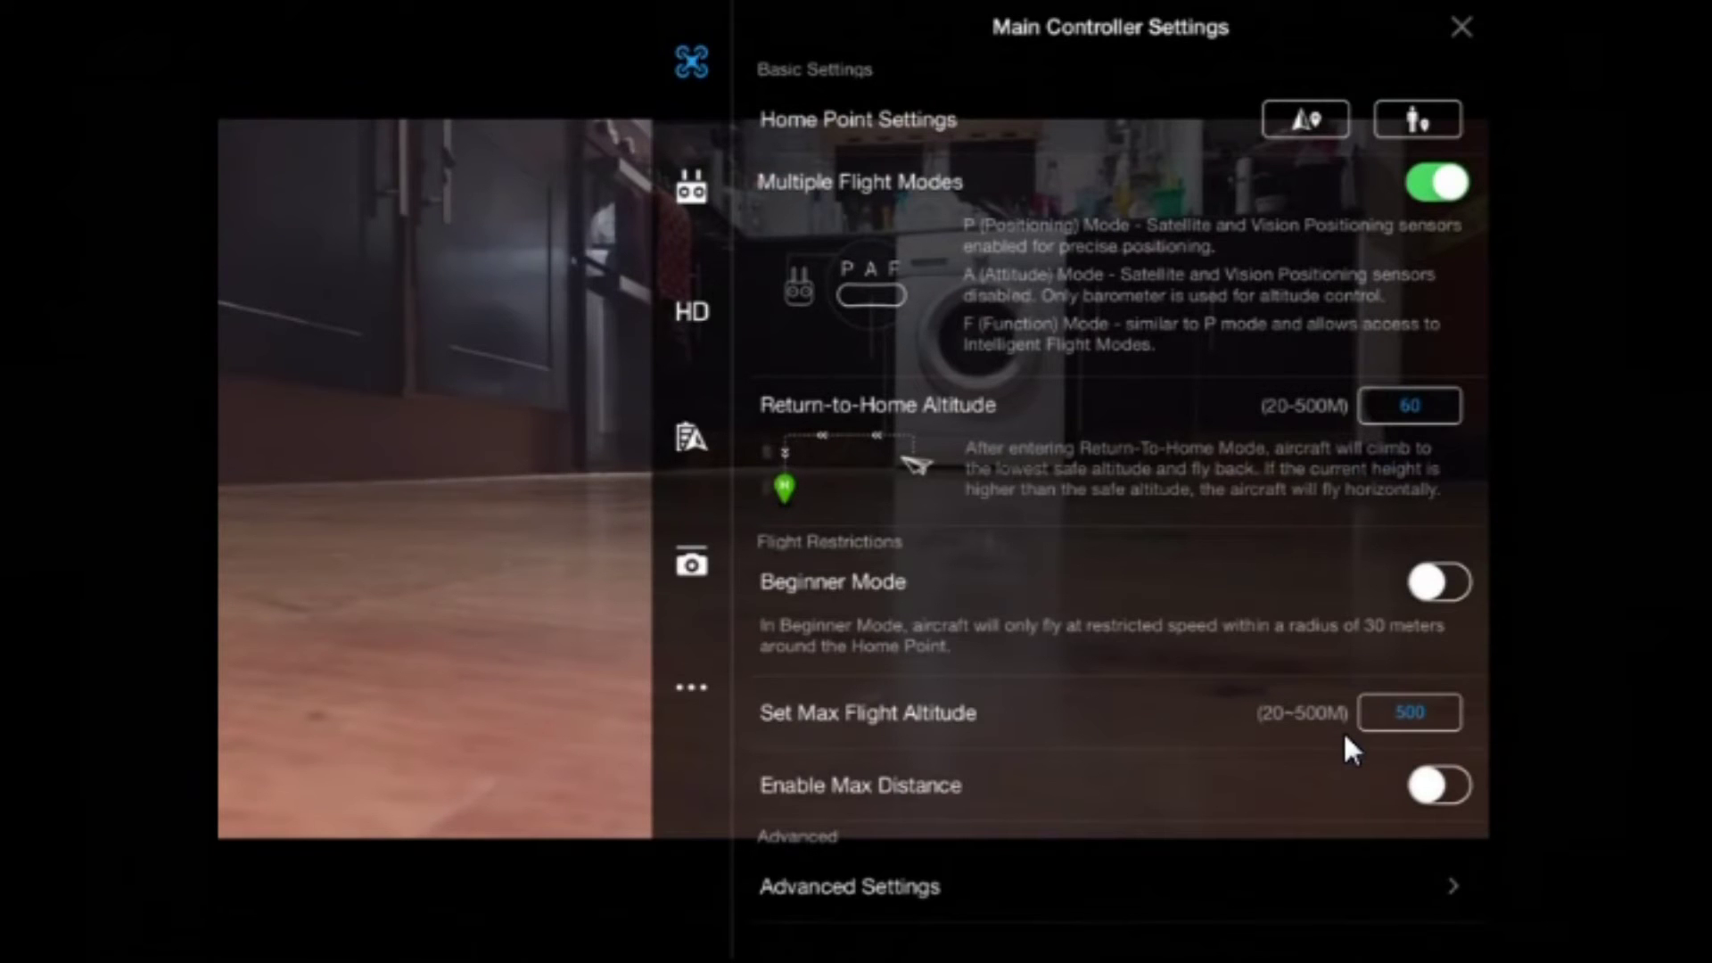
Switch to remote controller settings and list the actions for the C1 'Camera Forward/Down' button.
left_click(688, 190)
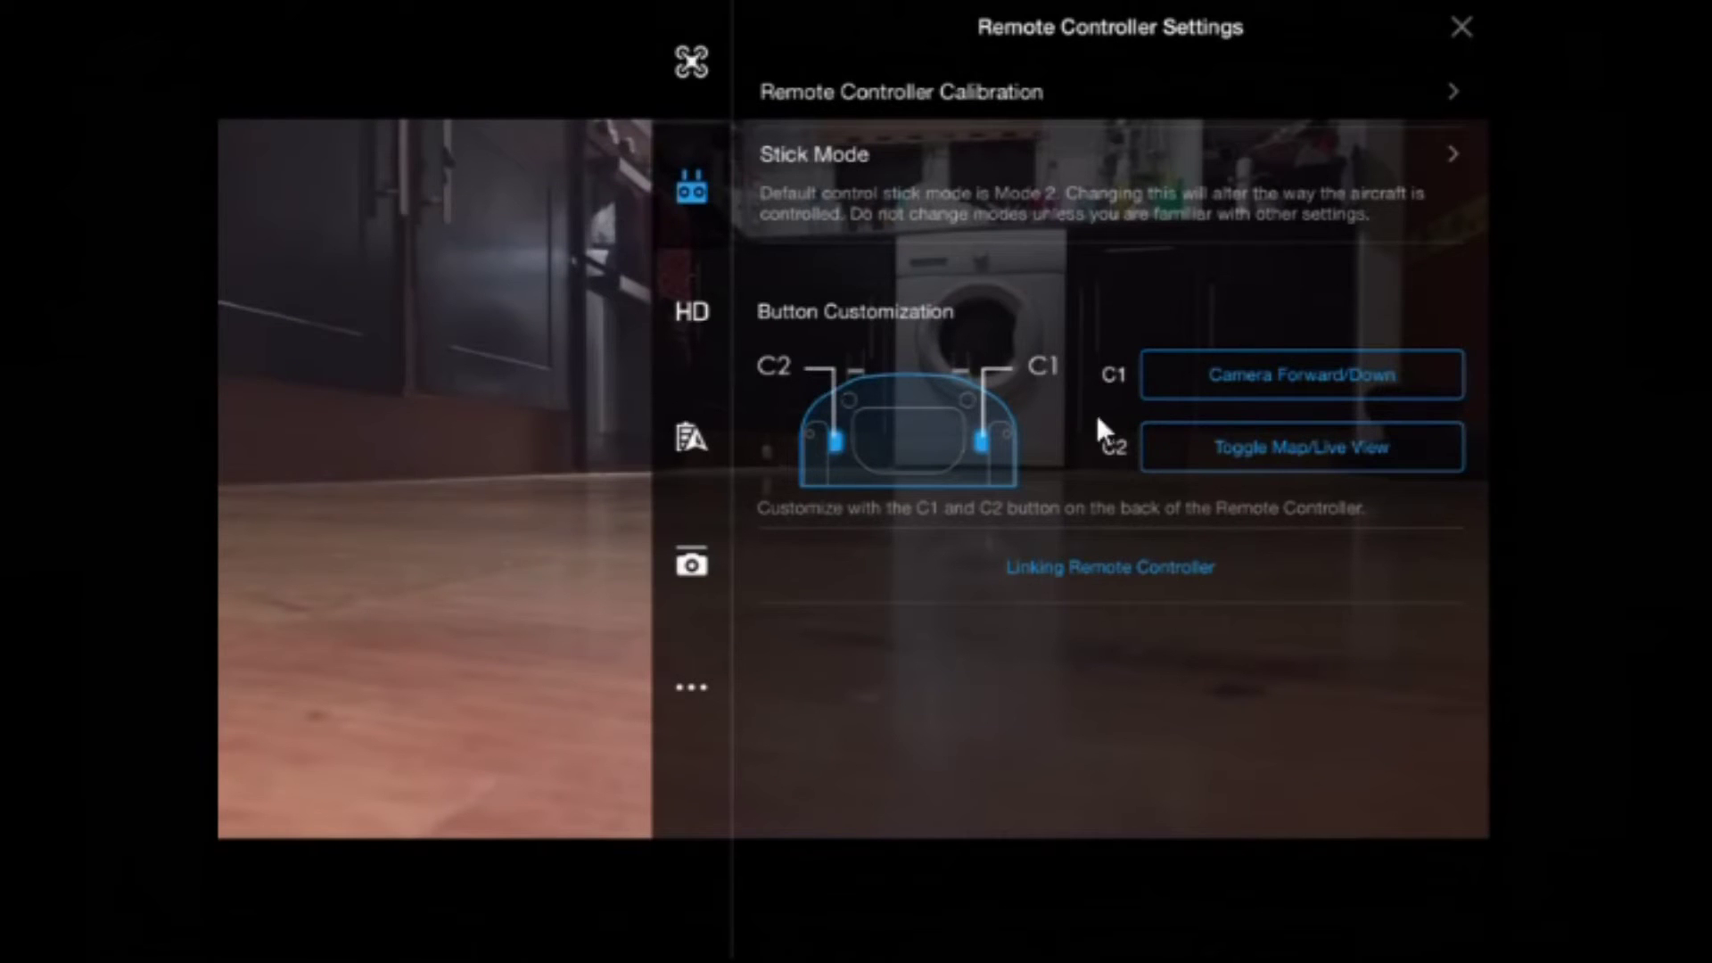
left_click(1201, 381)
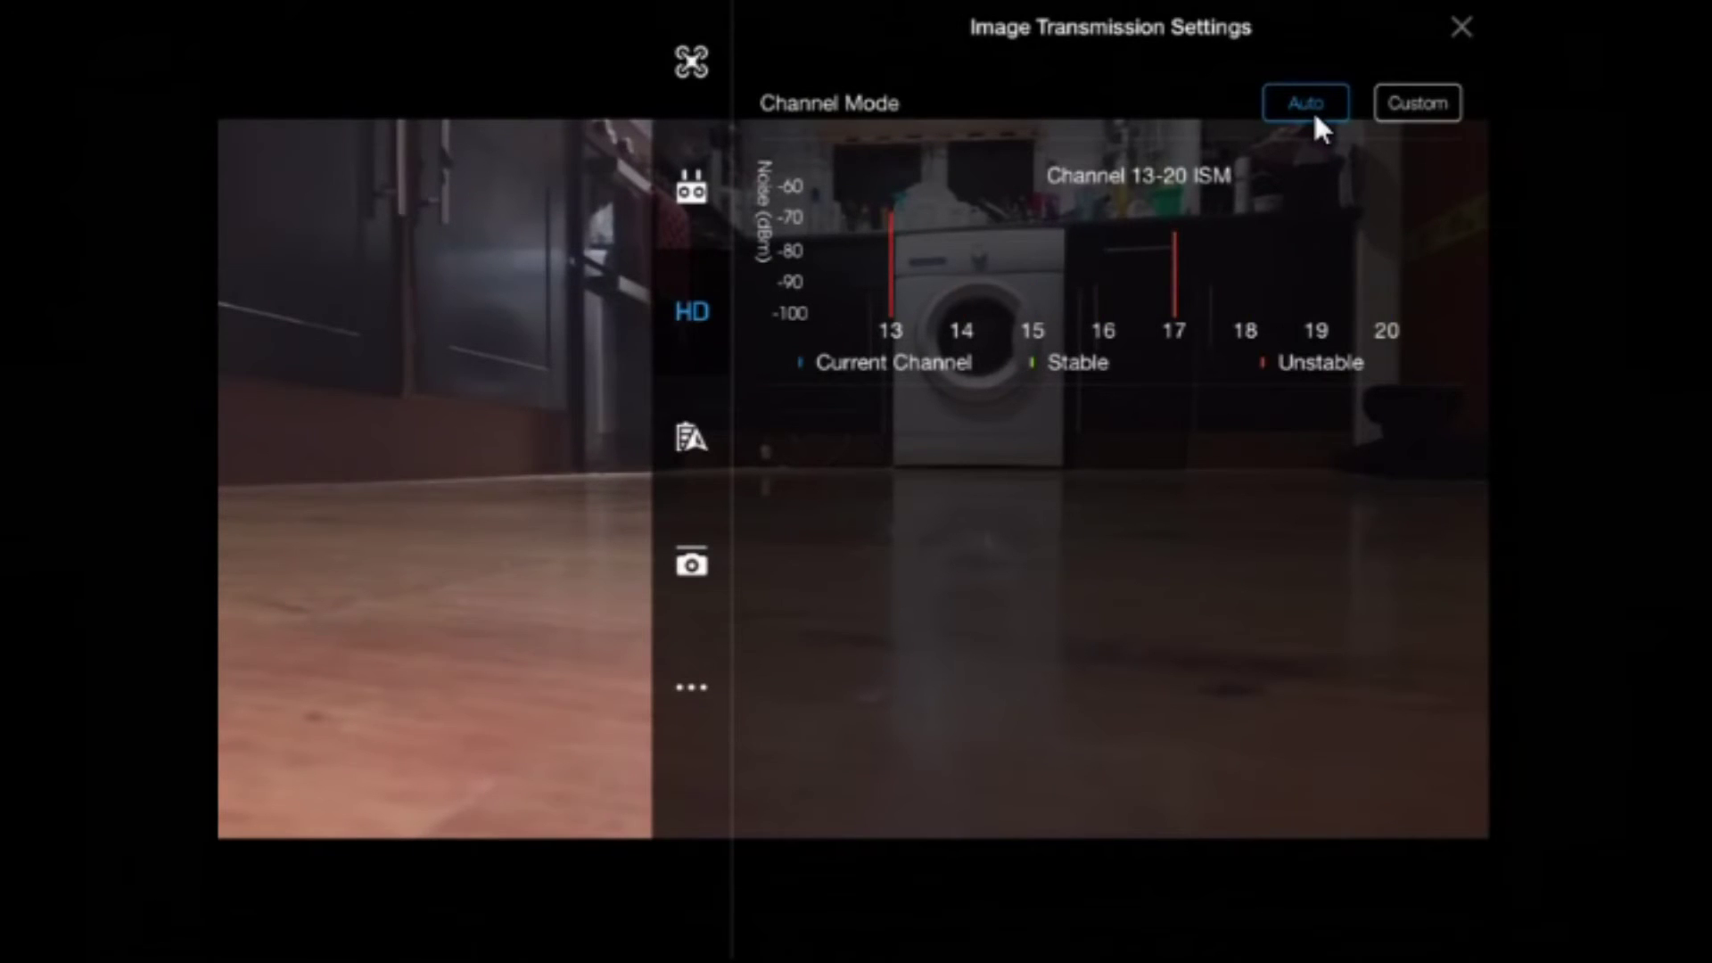
Change Channel Mode from Auto to Custom and select Channel Mode 15 for the video link.
left_click(1405, 115)
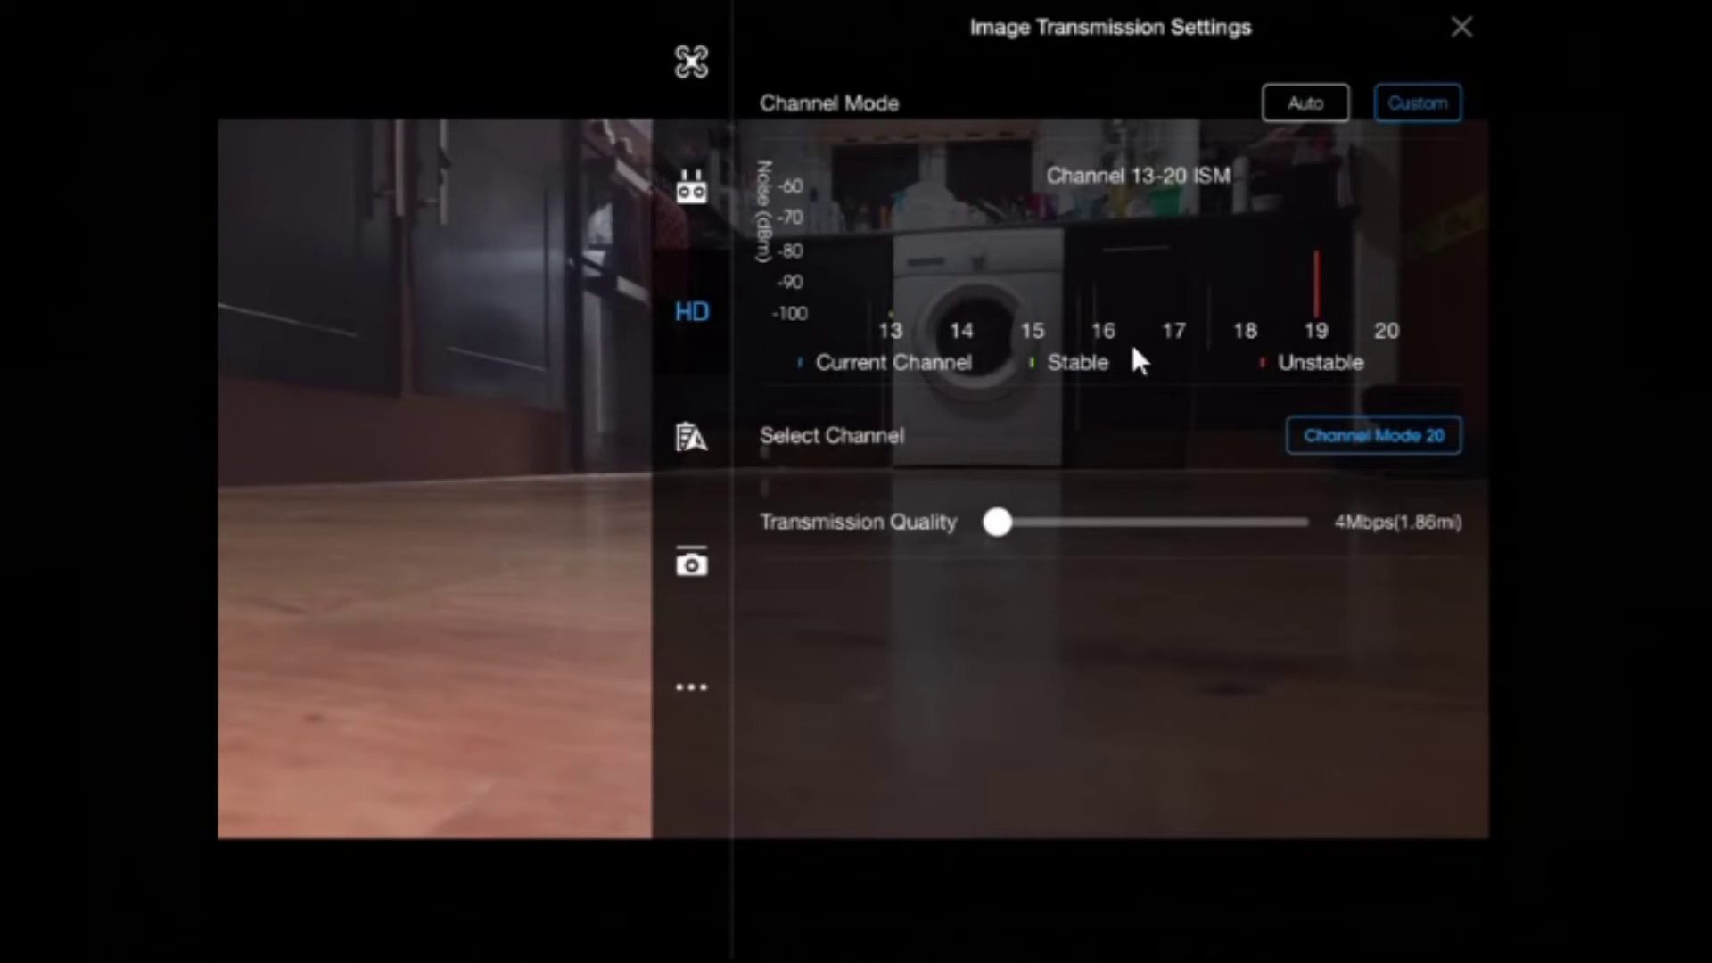
left_click(1336, 438)
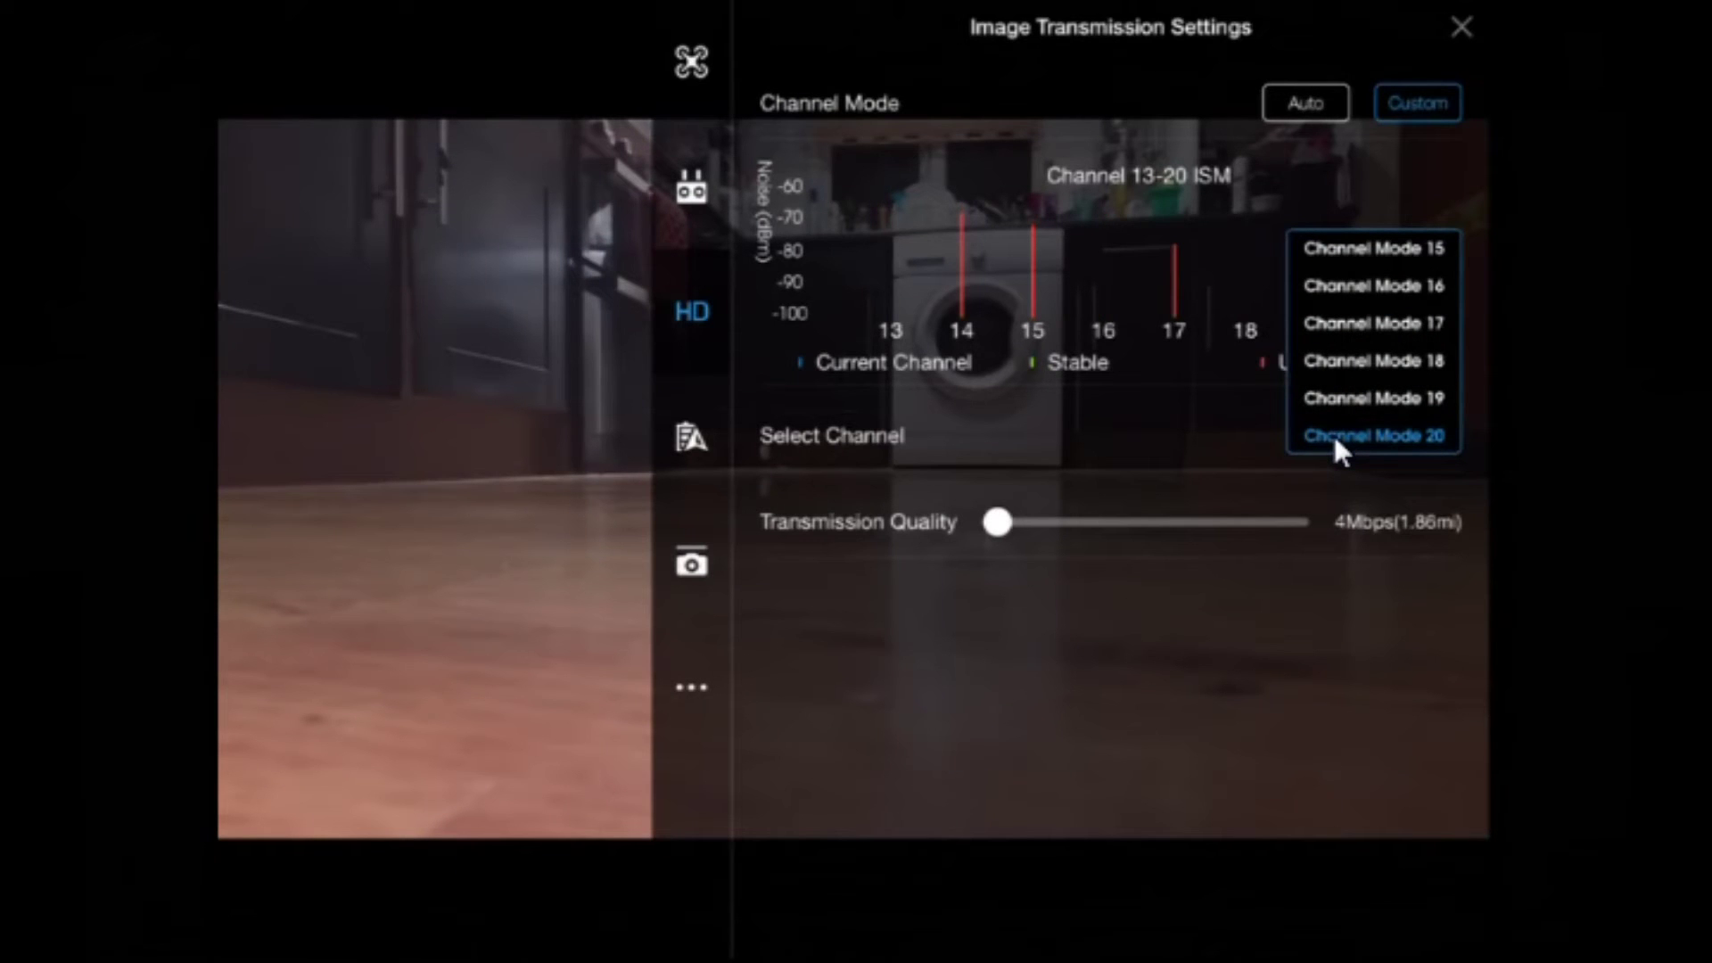
left_click(1335, 437)
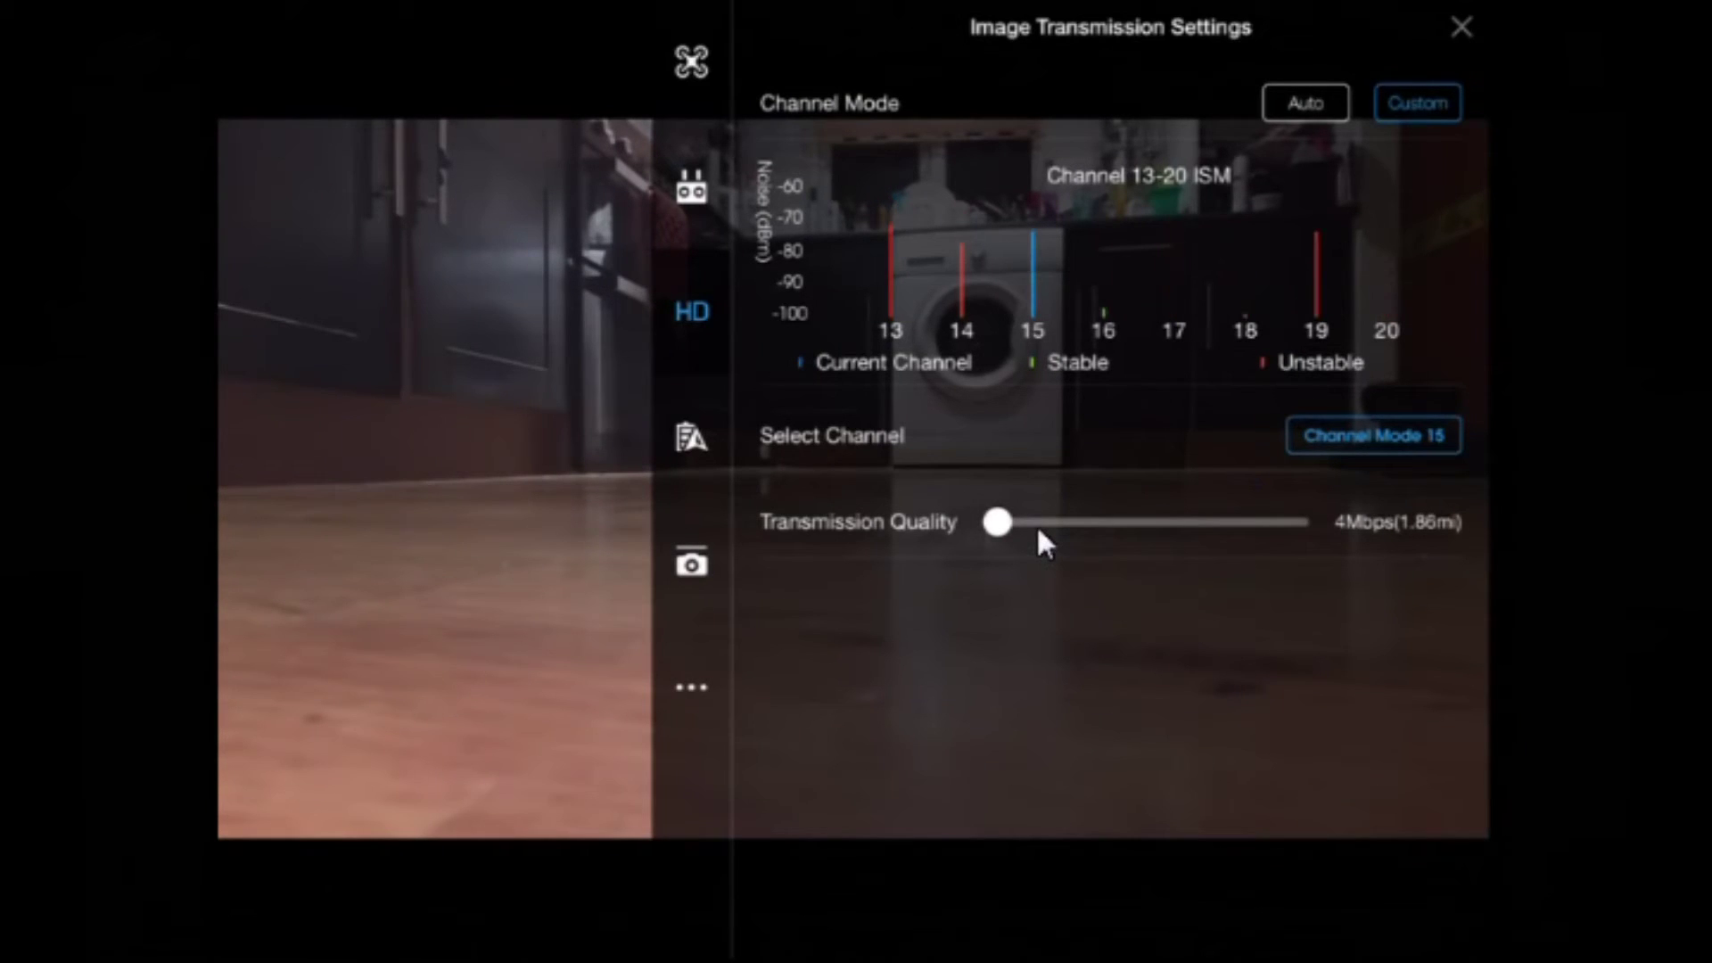
left_click_drag(997, 522, 1293, 522)
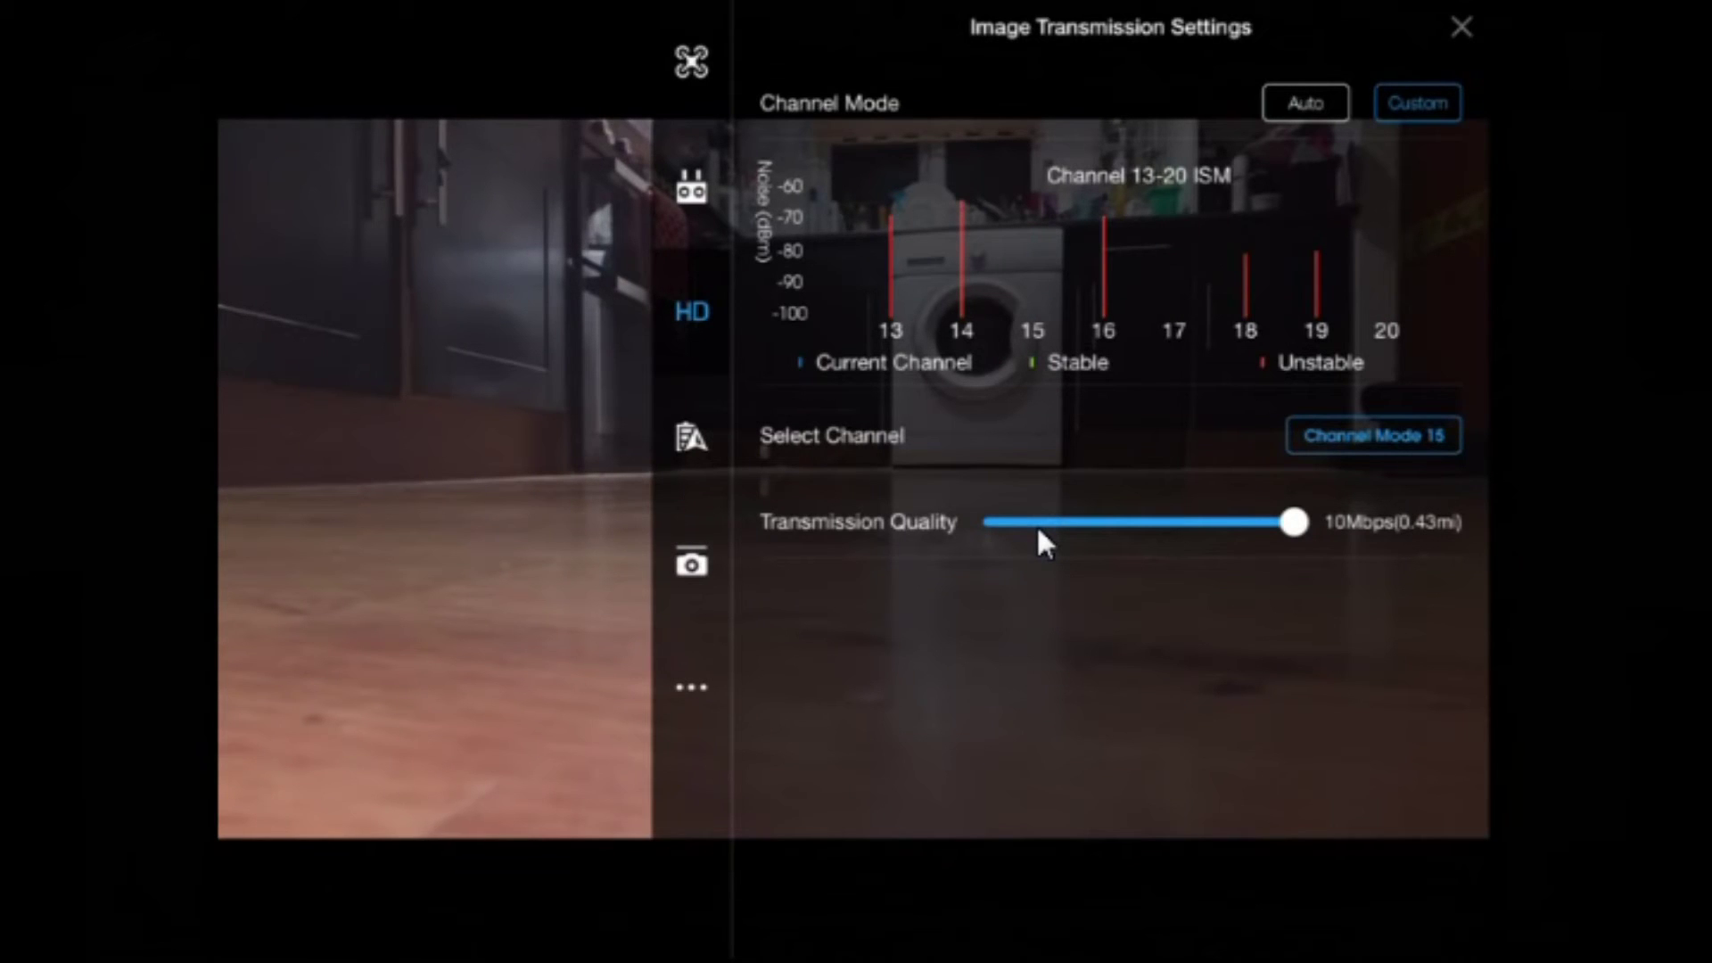
left_click(1039, 527)
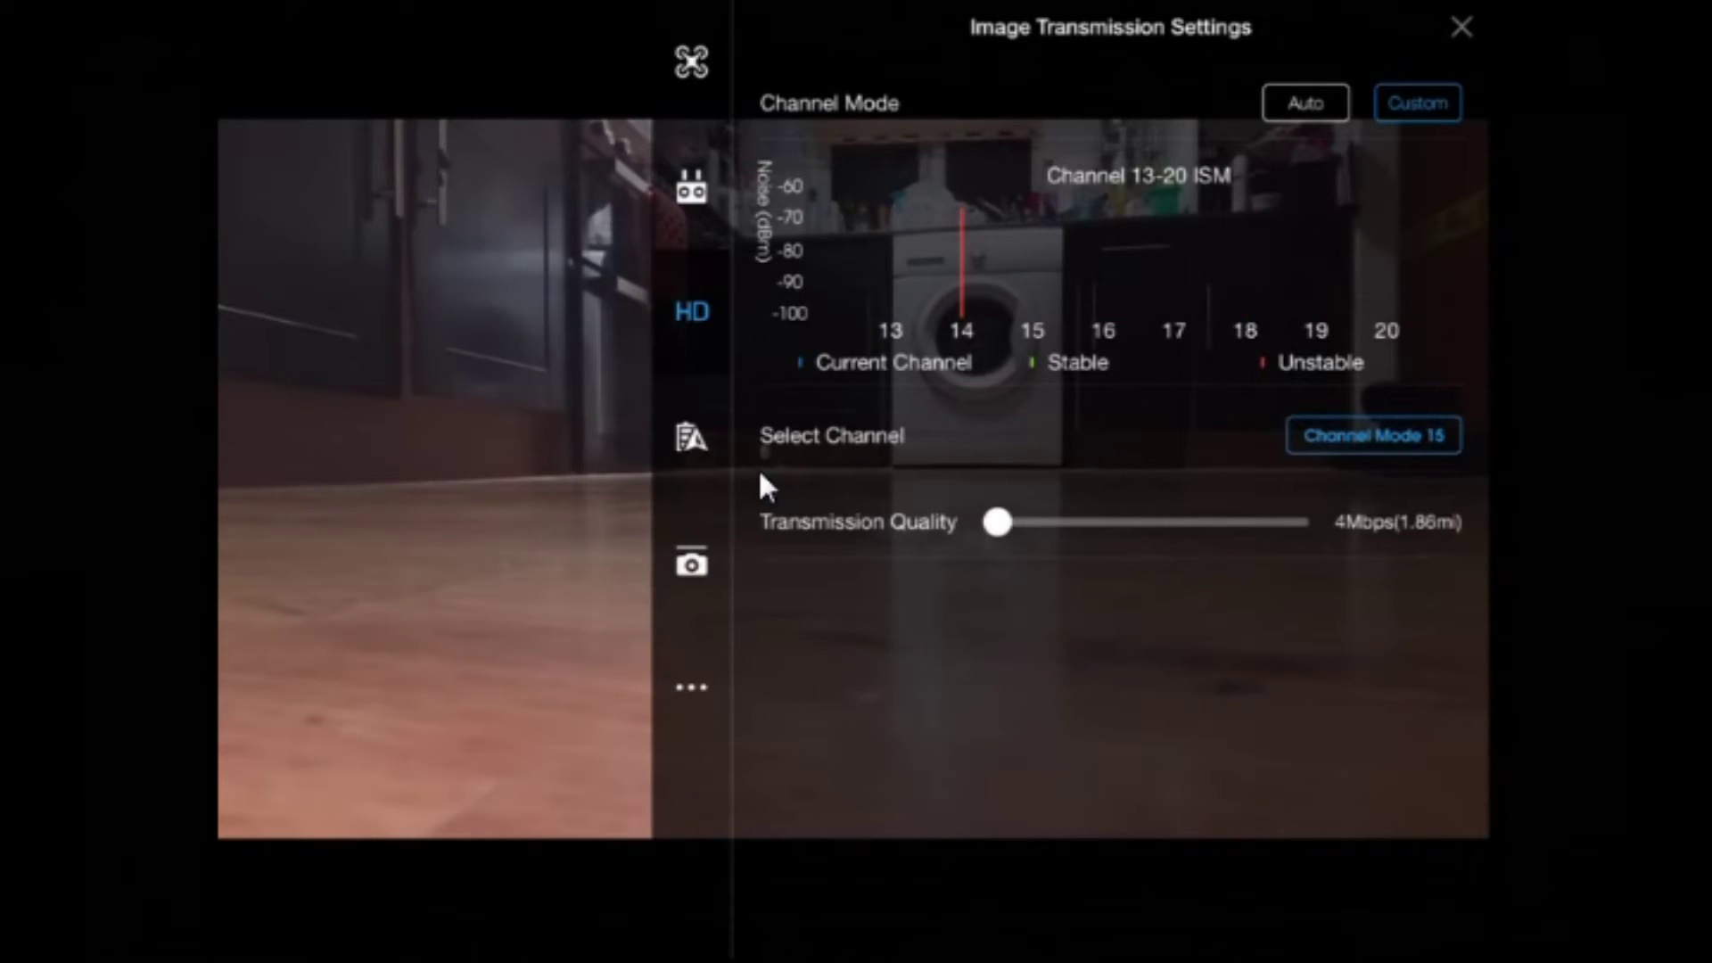
Check the aircraft battery's cell voltages and capacity on the Advanced Settings Details page.
left_click(694, 457)
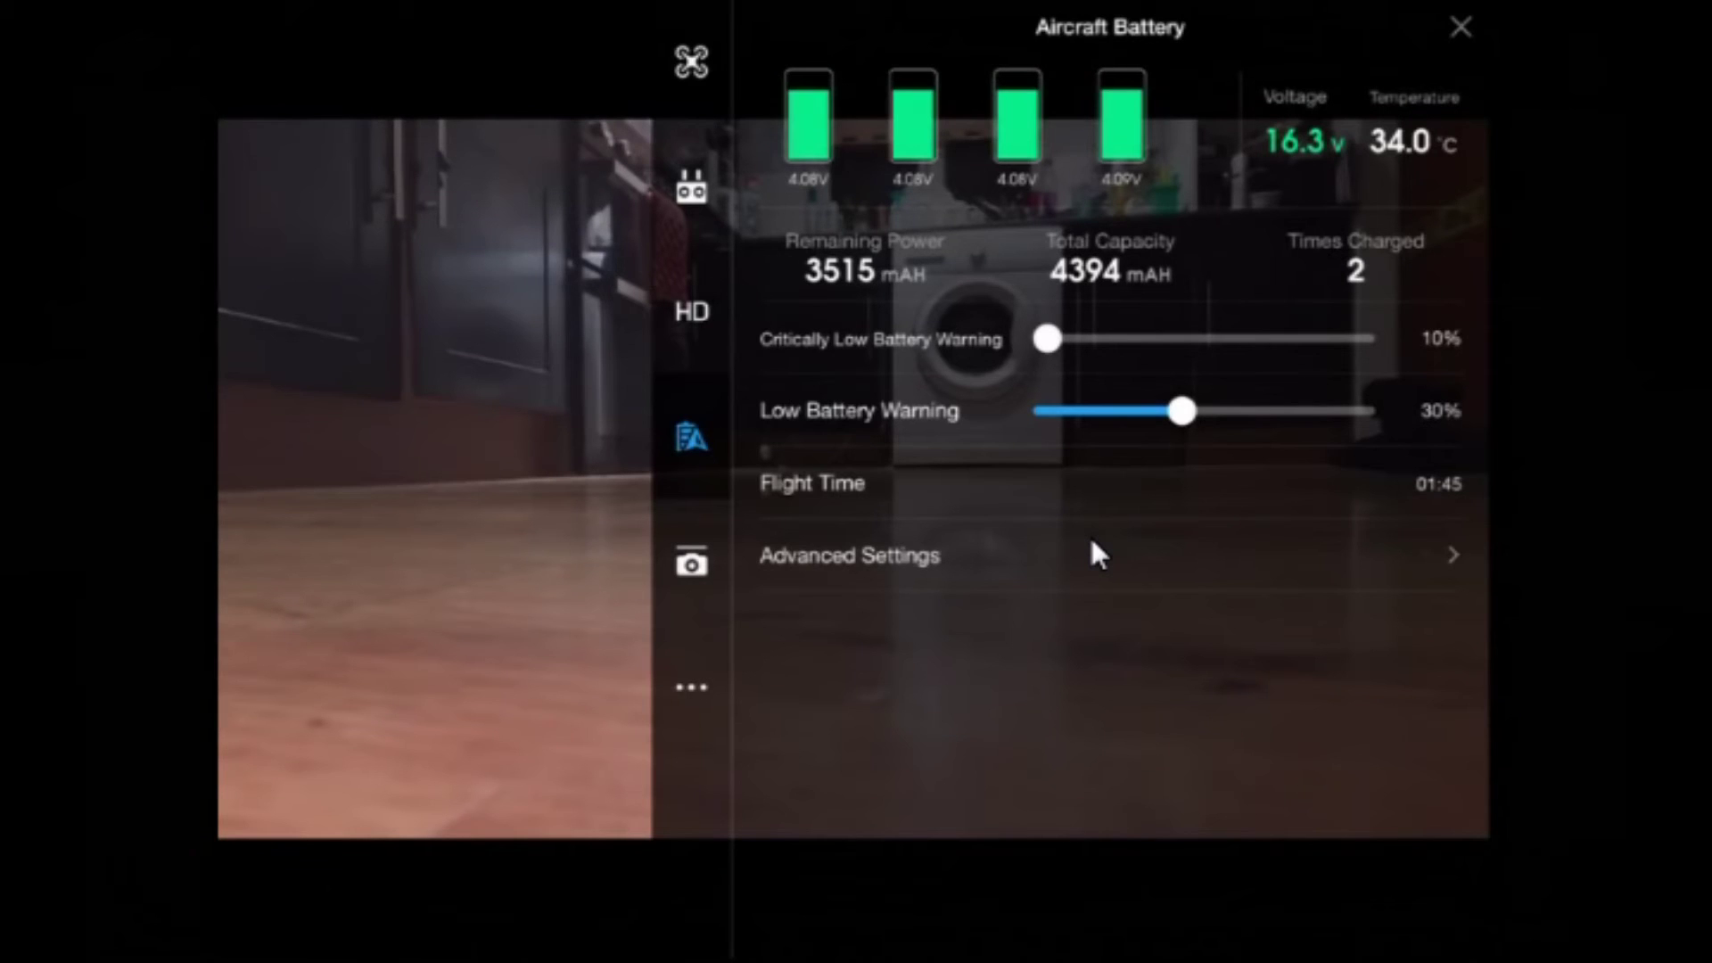
left_click(1057, 554)
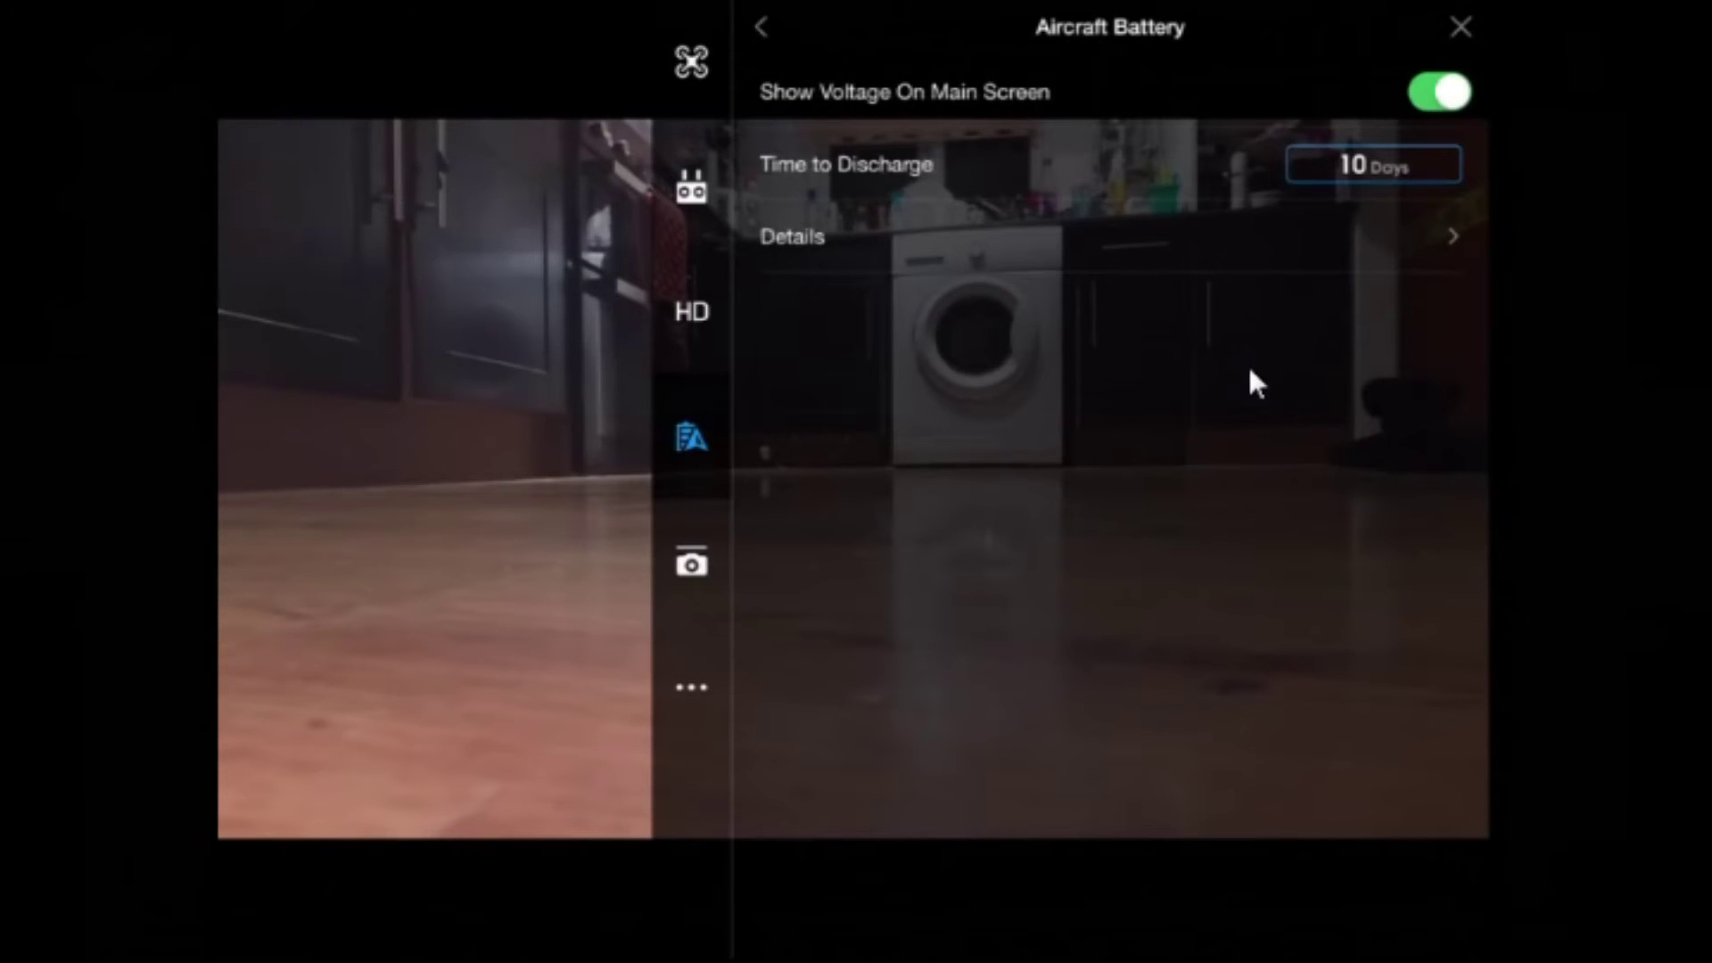
left_click(1144, 266)
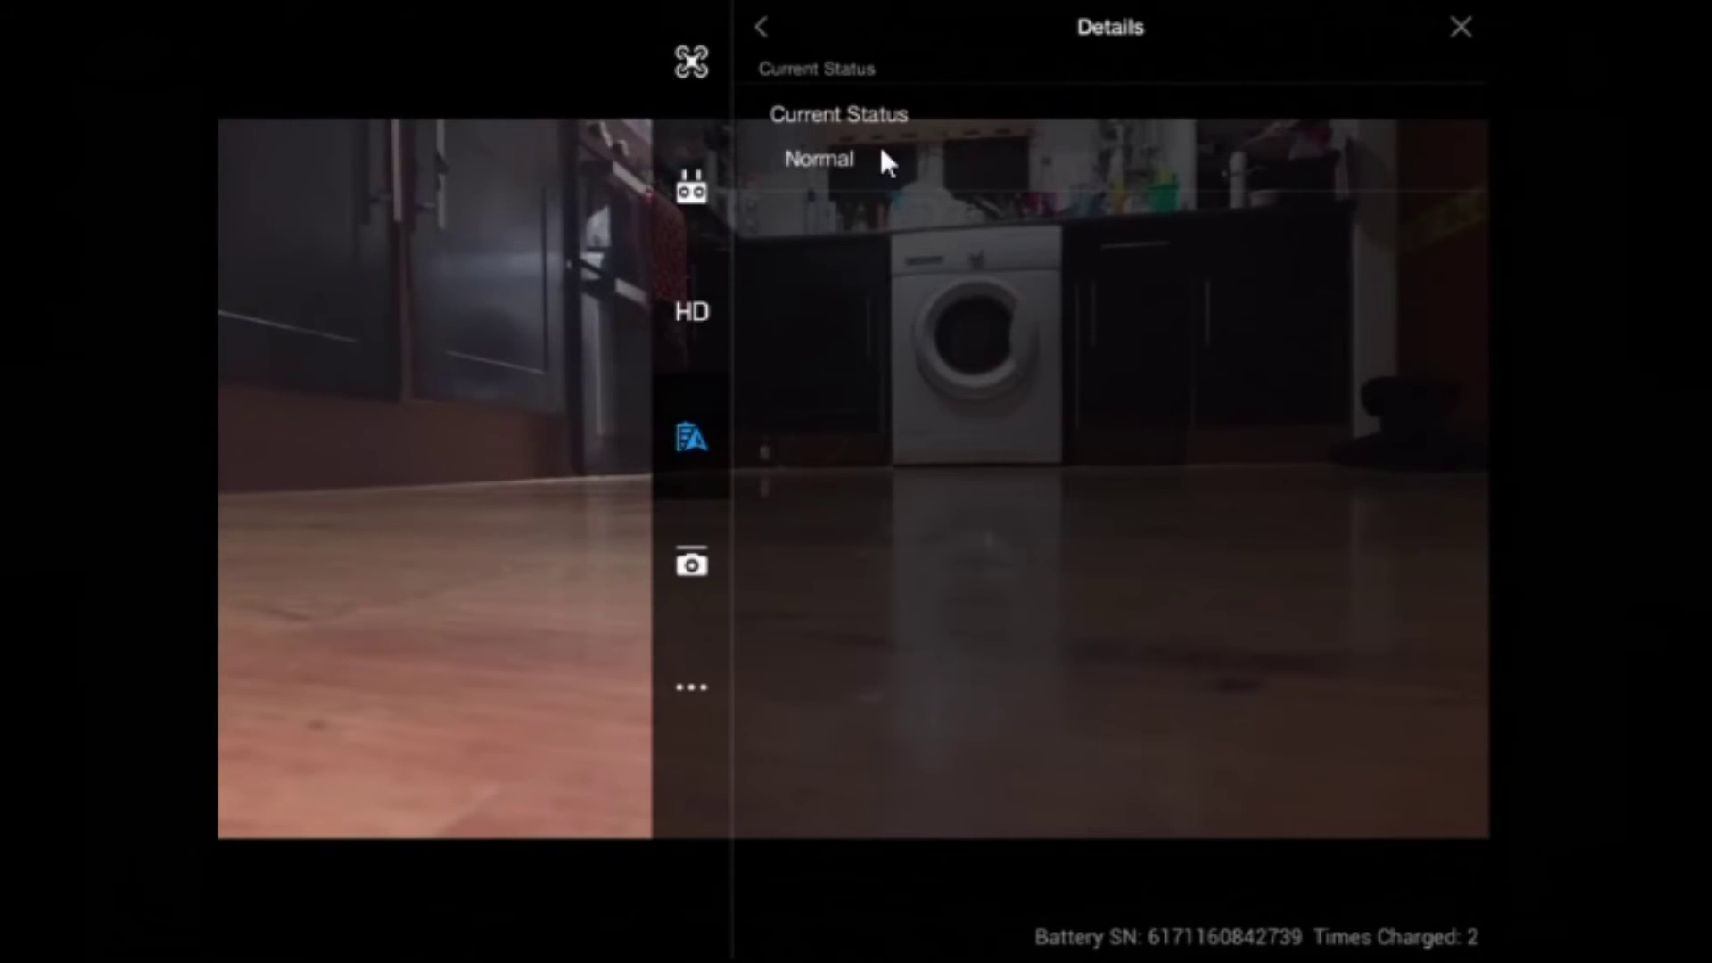
key("Escape")
key("Escape")
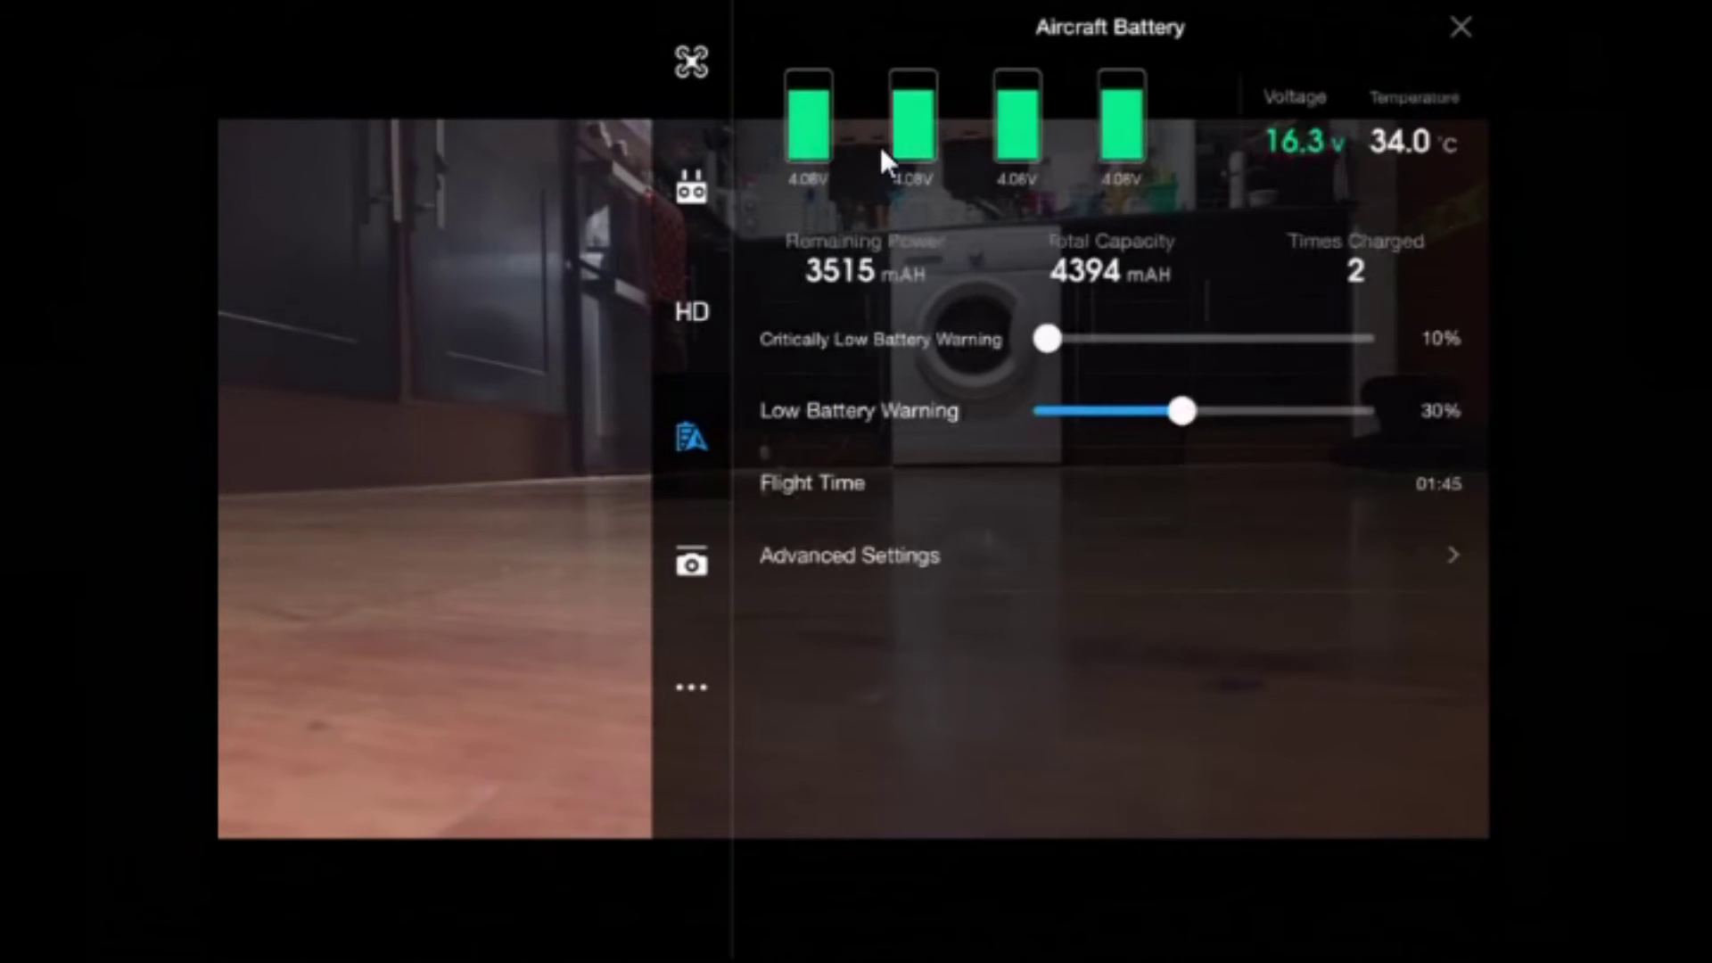
left_click(692, 568)
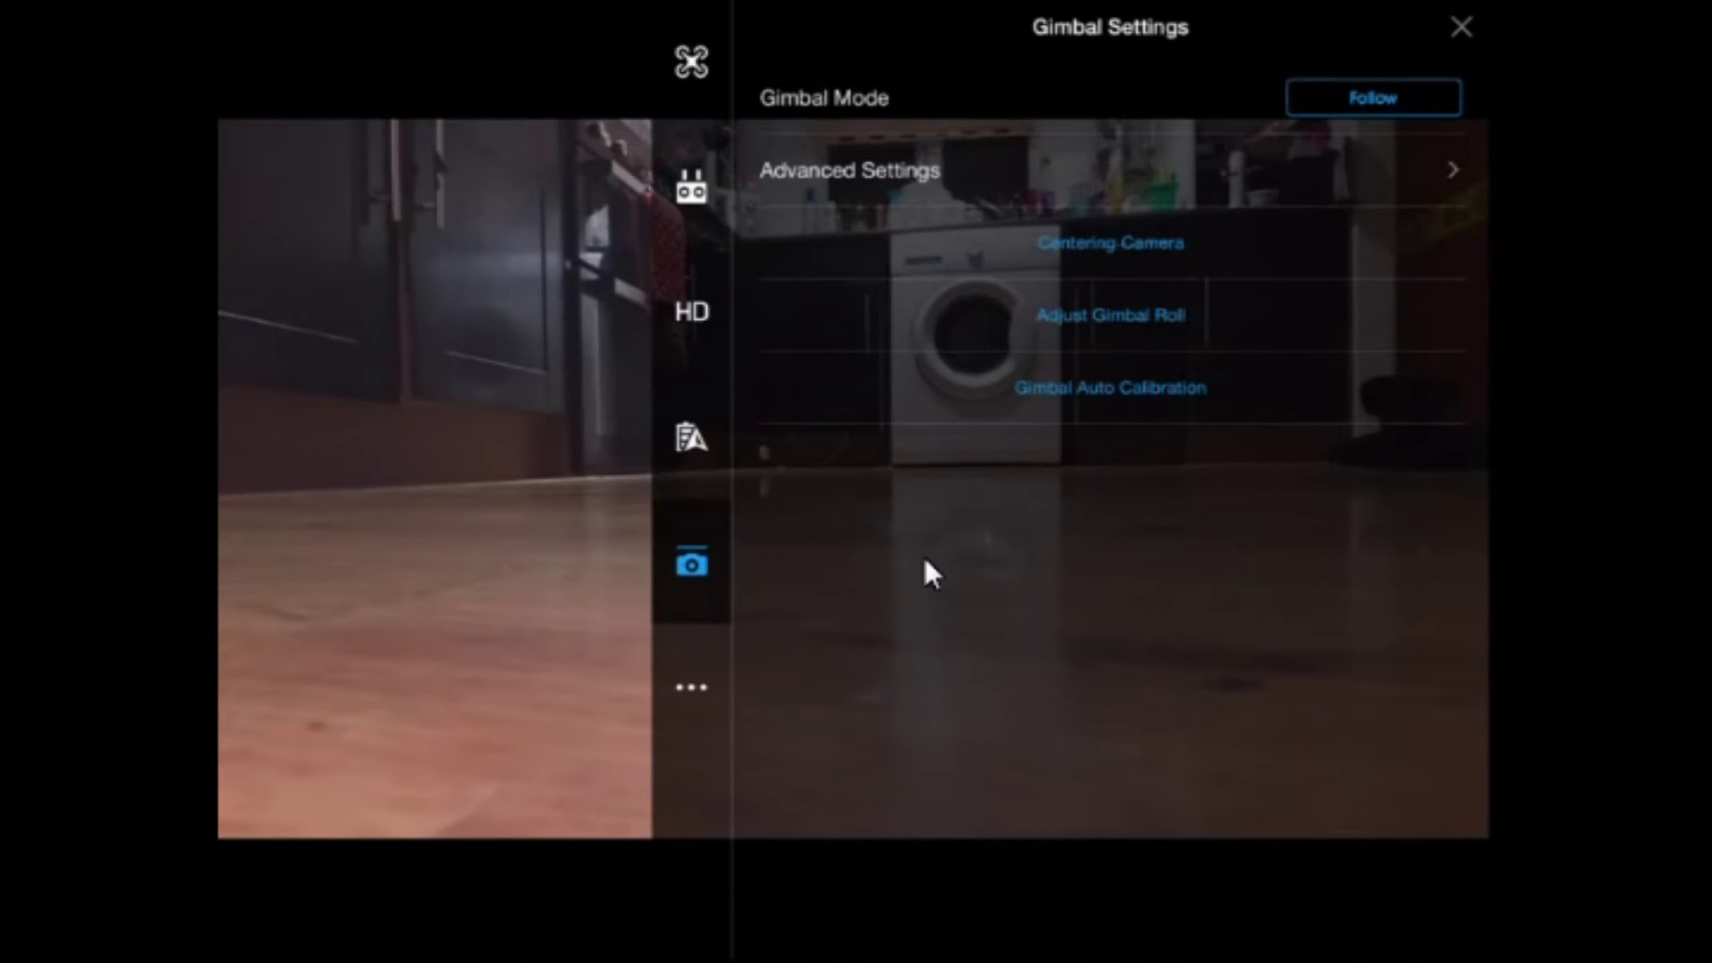
Keep Gimbal Mode on Follow and look through the advanced gimbal settings.
left_click(1342, 102)
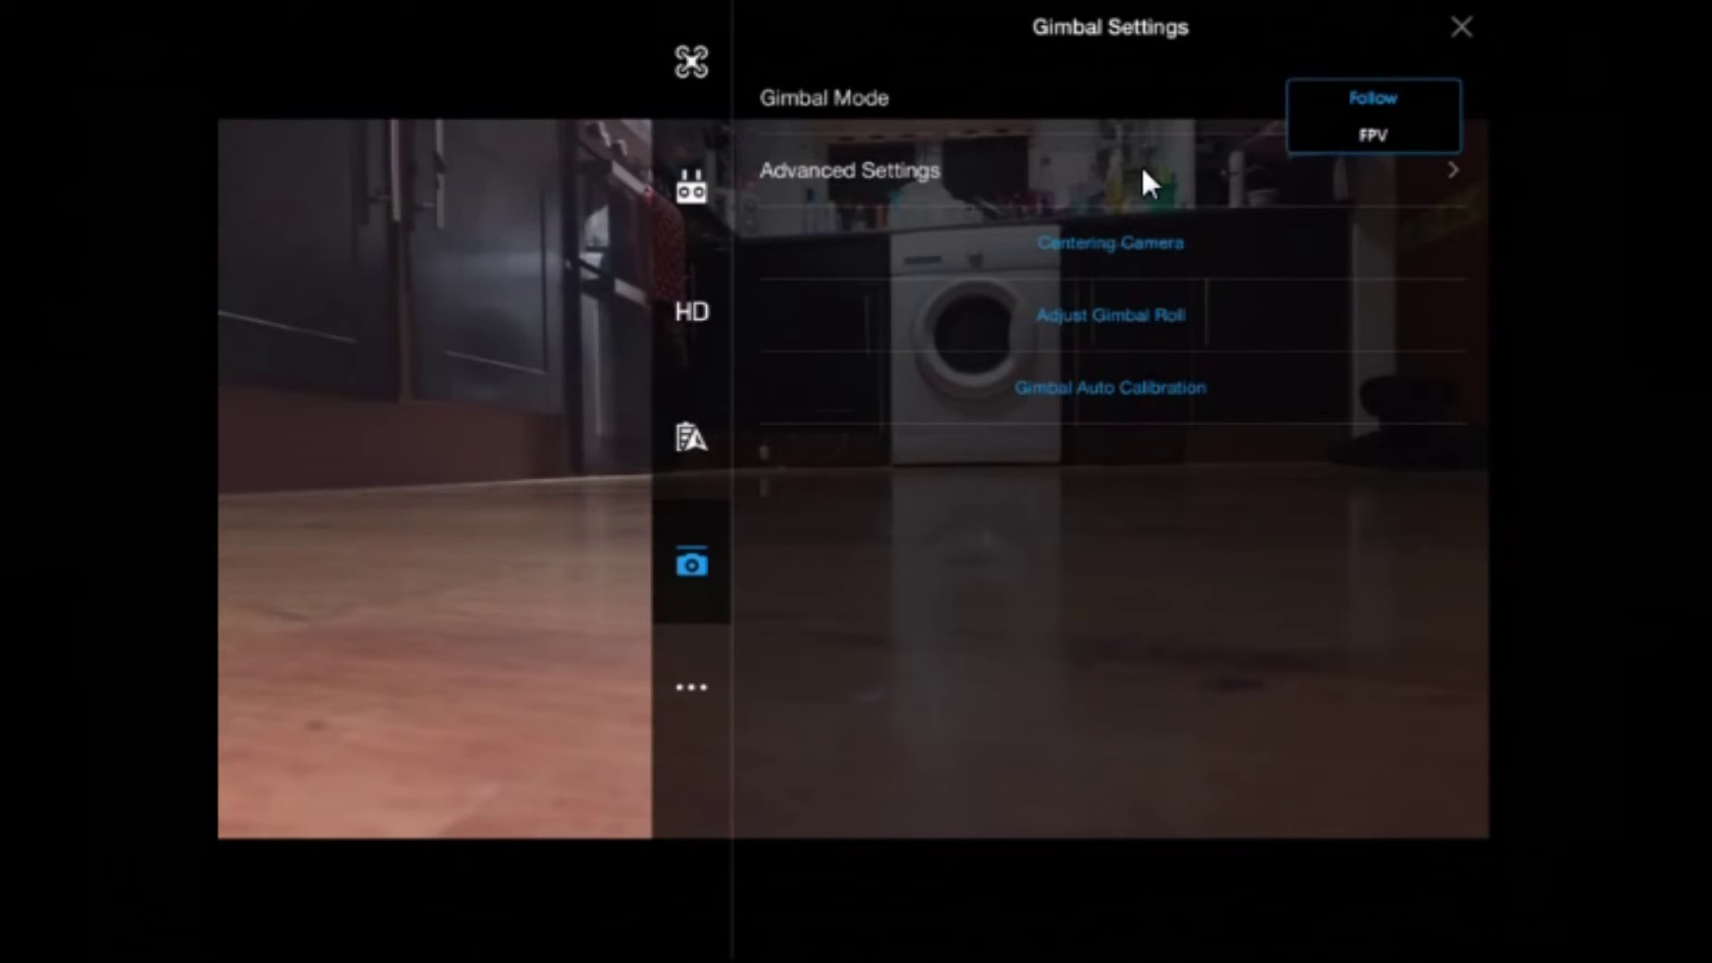
left_click(1034, 211)
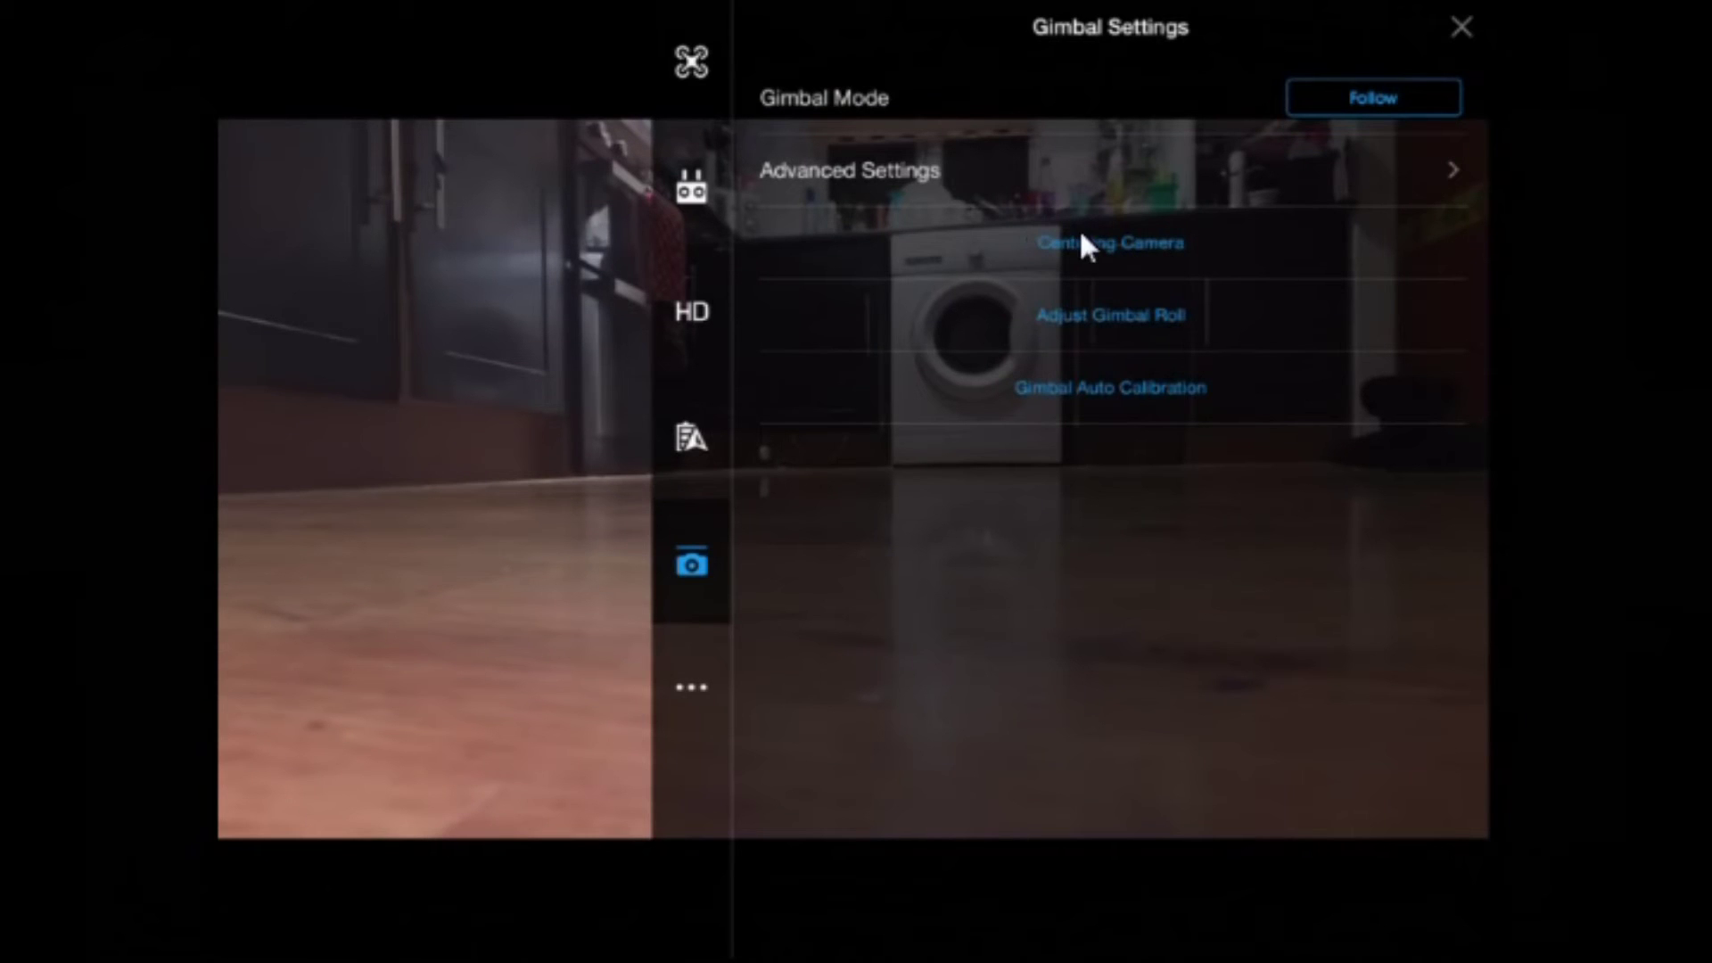
left_click(931, 178)
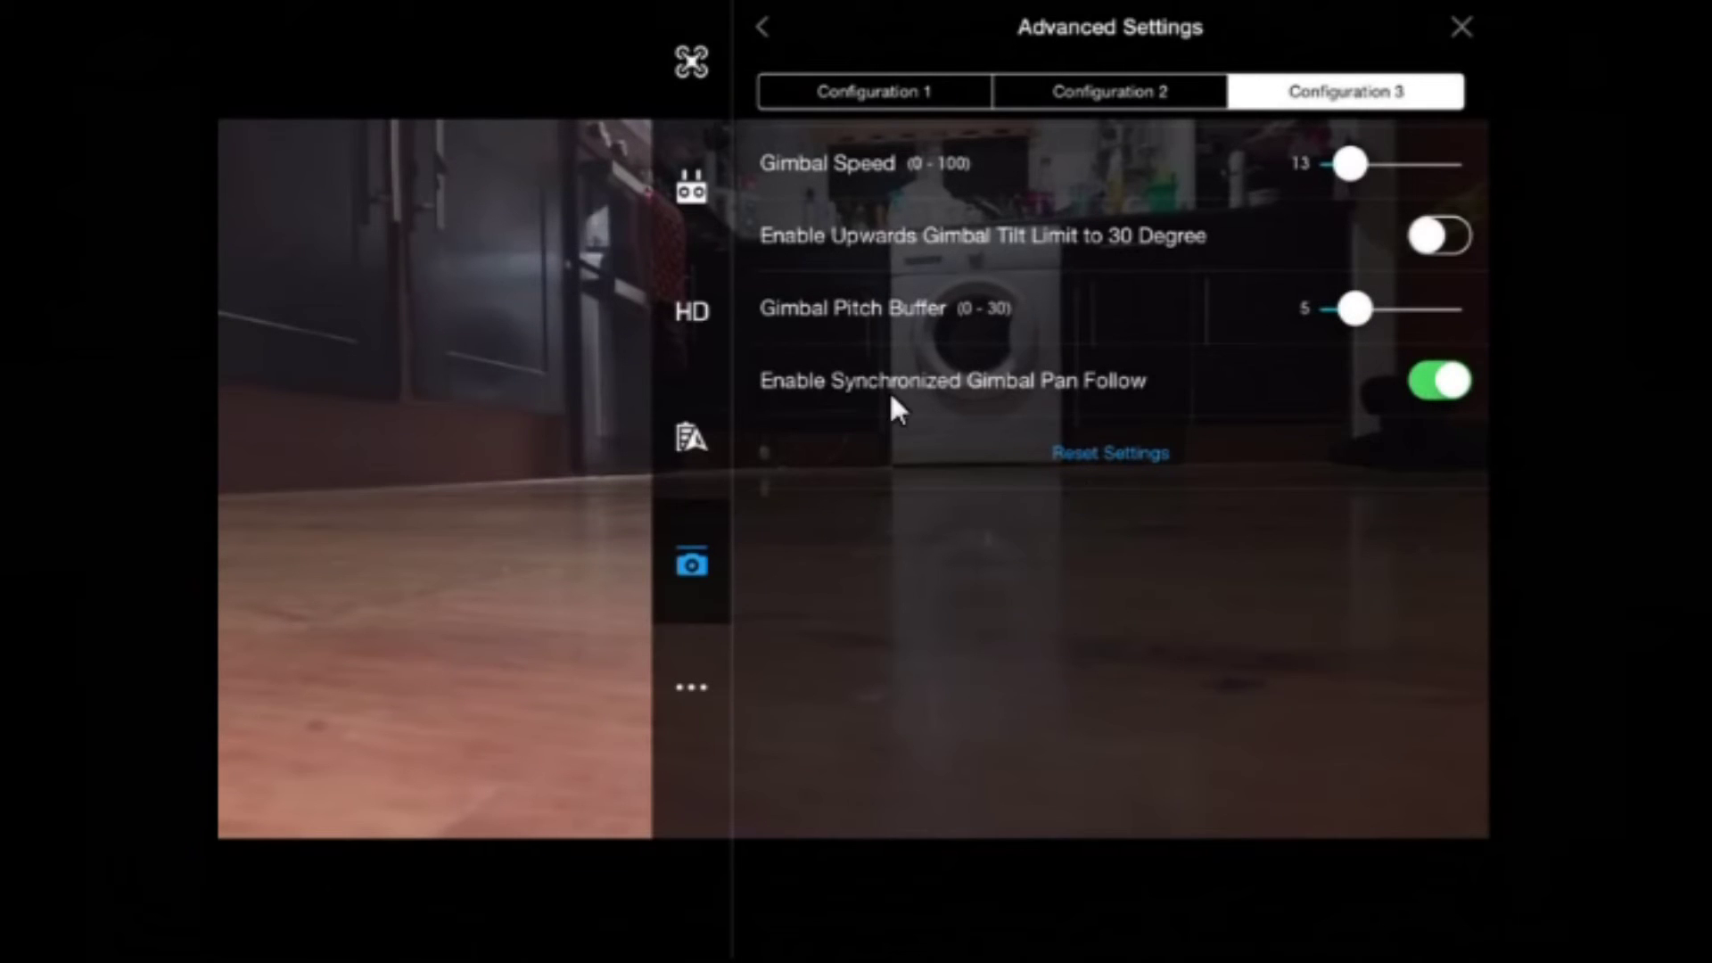
left_click(812, 42)
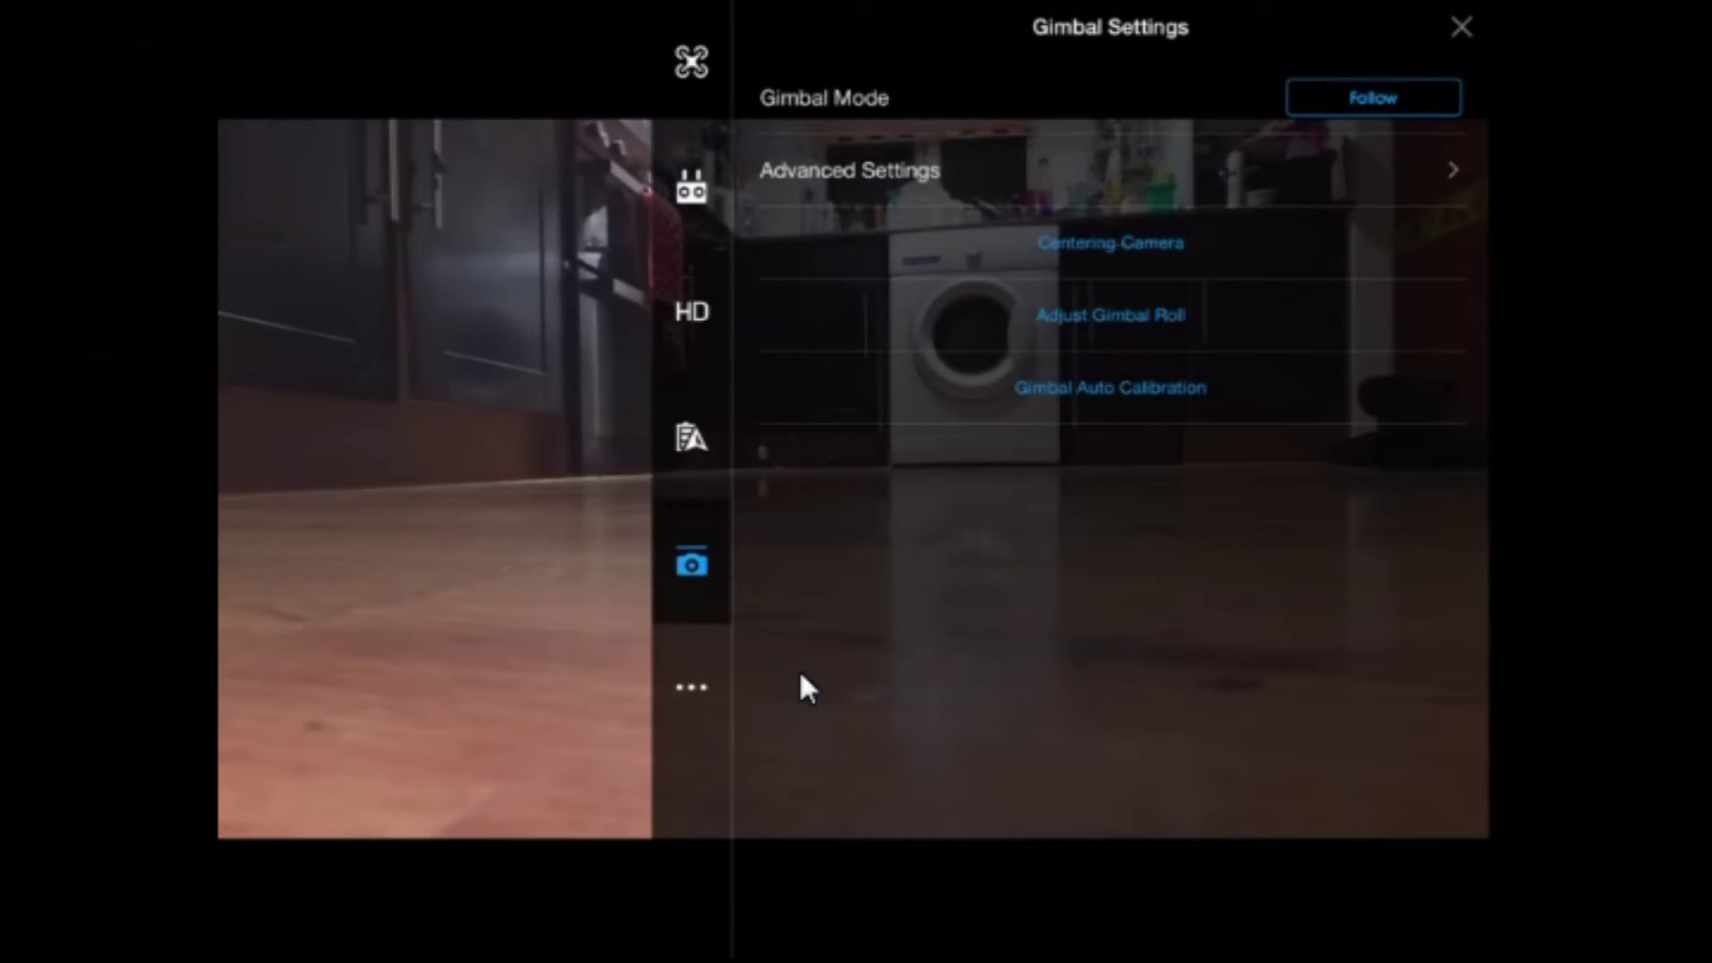
left_click(693, 687)
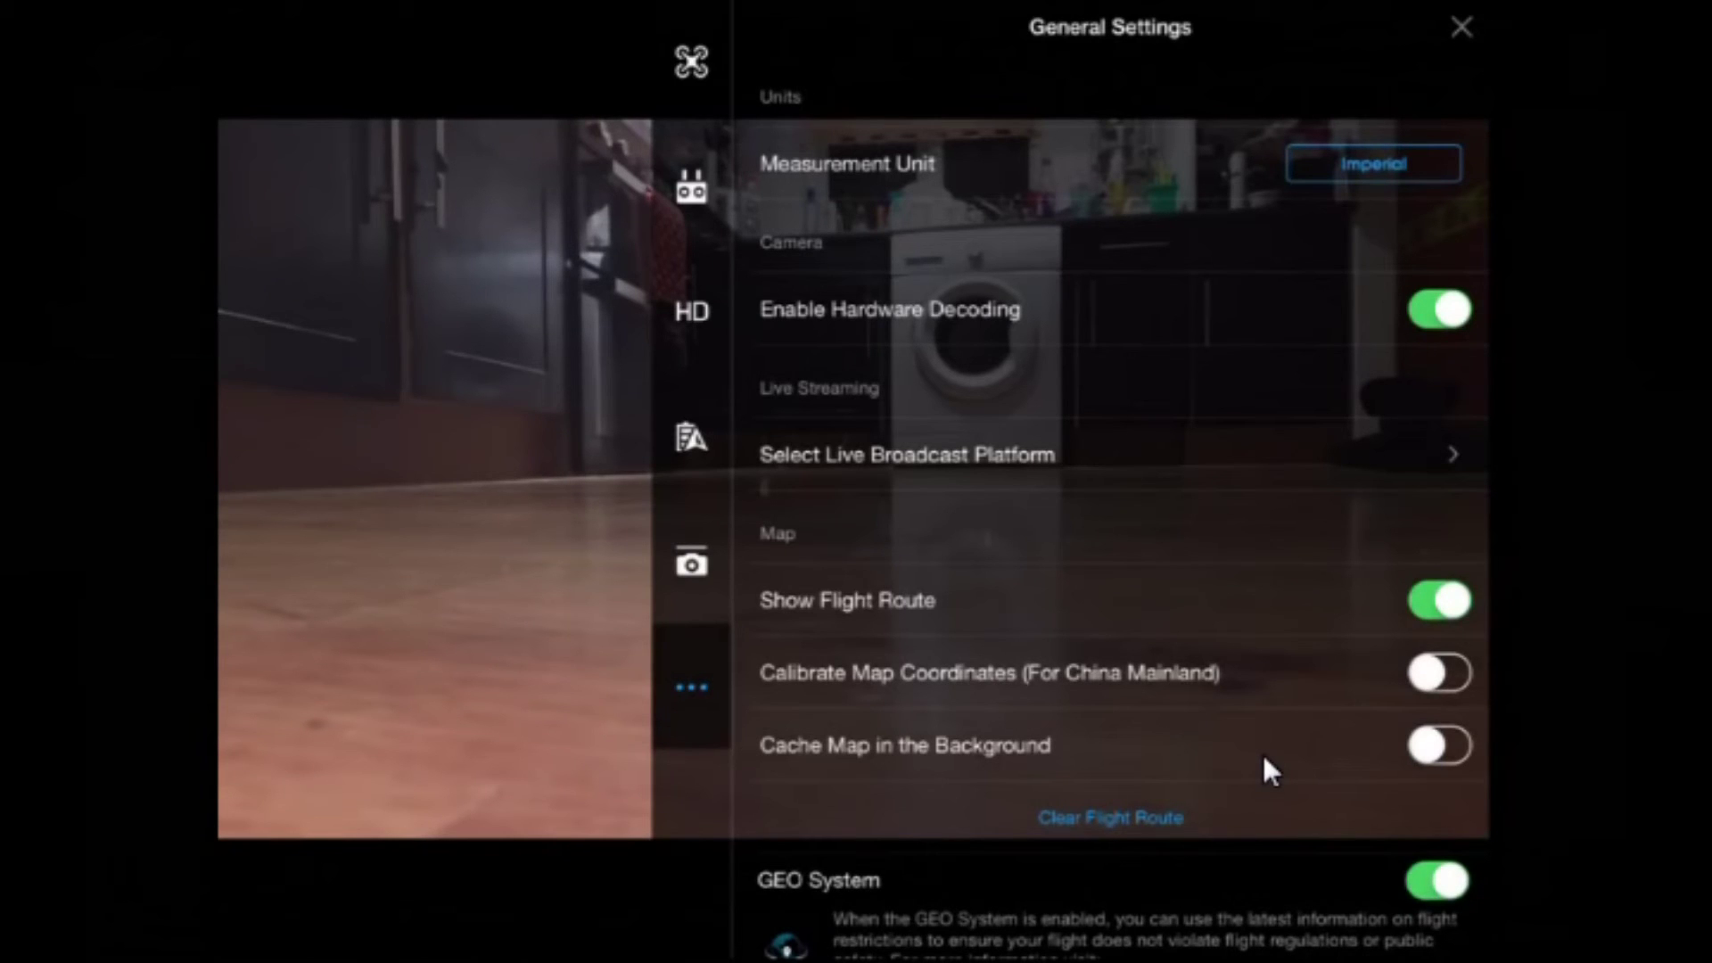
Scroll General Settings down past units, map and GEO System to the Video Cache options.
scroll(1264, 758, "down", 5)
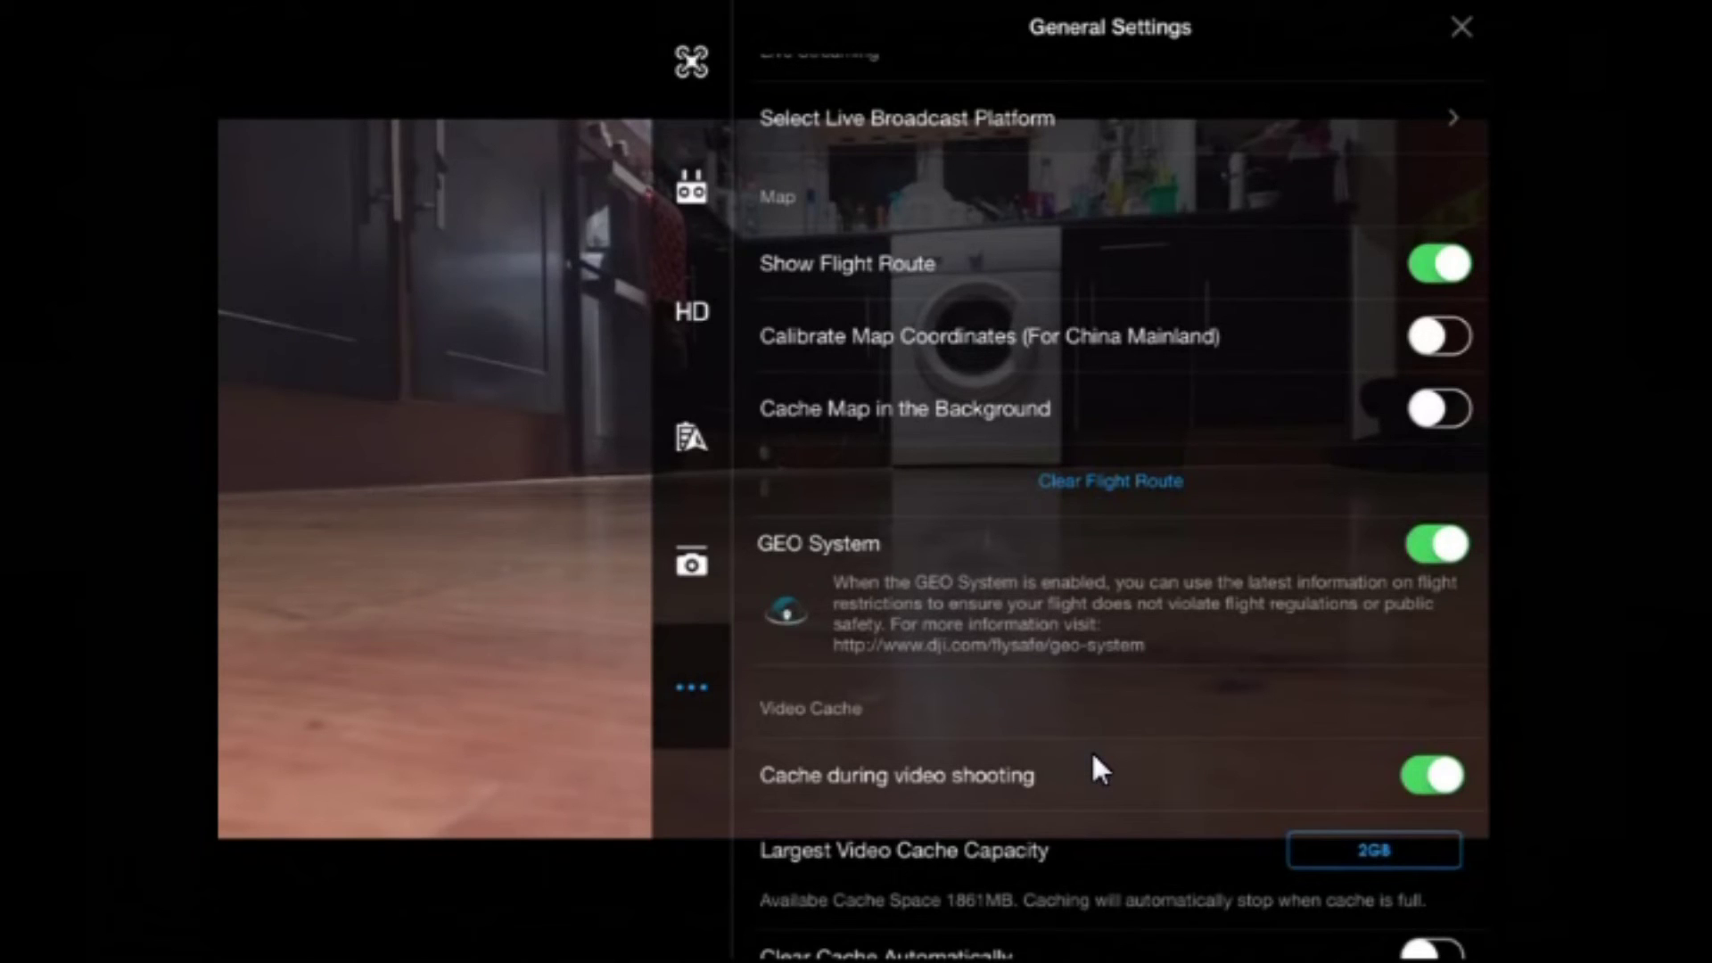
scroll(1093, 758, "down", 5)
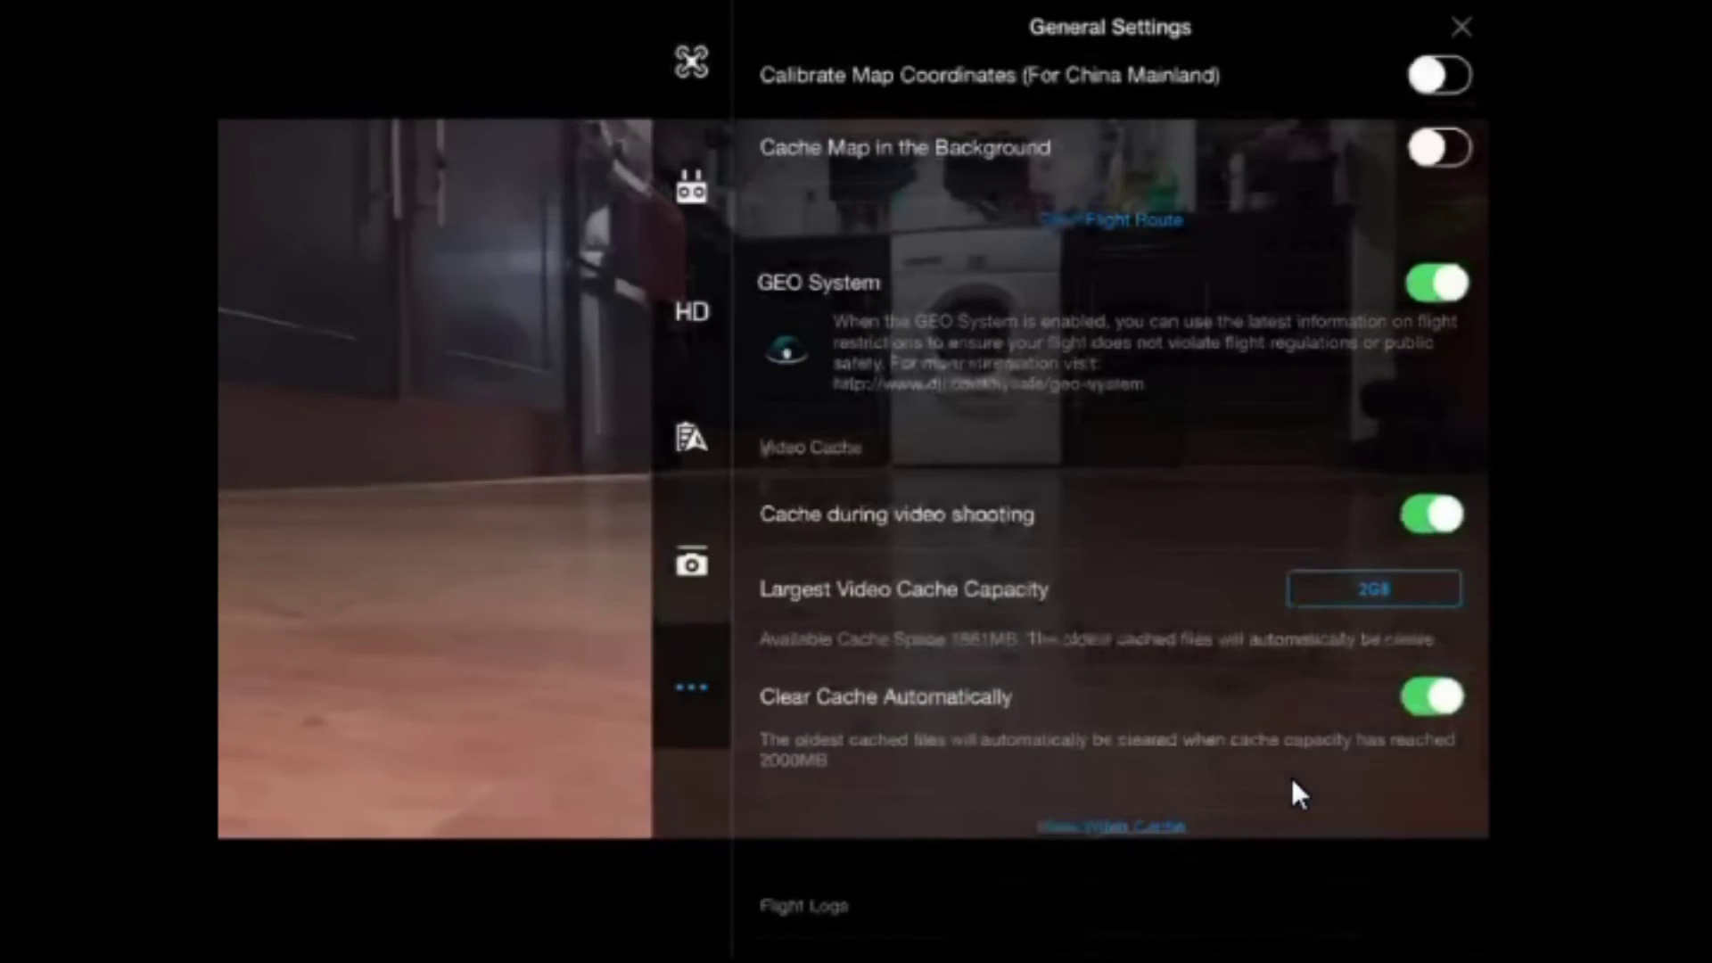
Scroll General Settings to Clear Cache Automatically, then close settings back to the live camera view.
scroll(1292, 782, "down", 4)
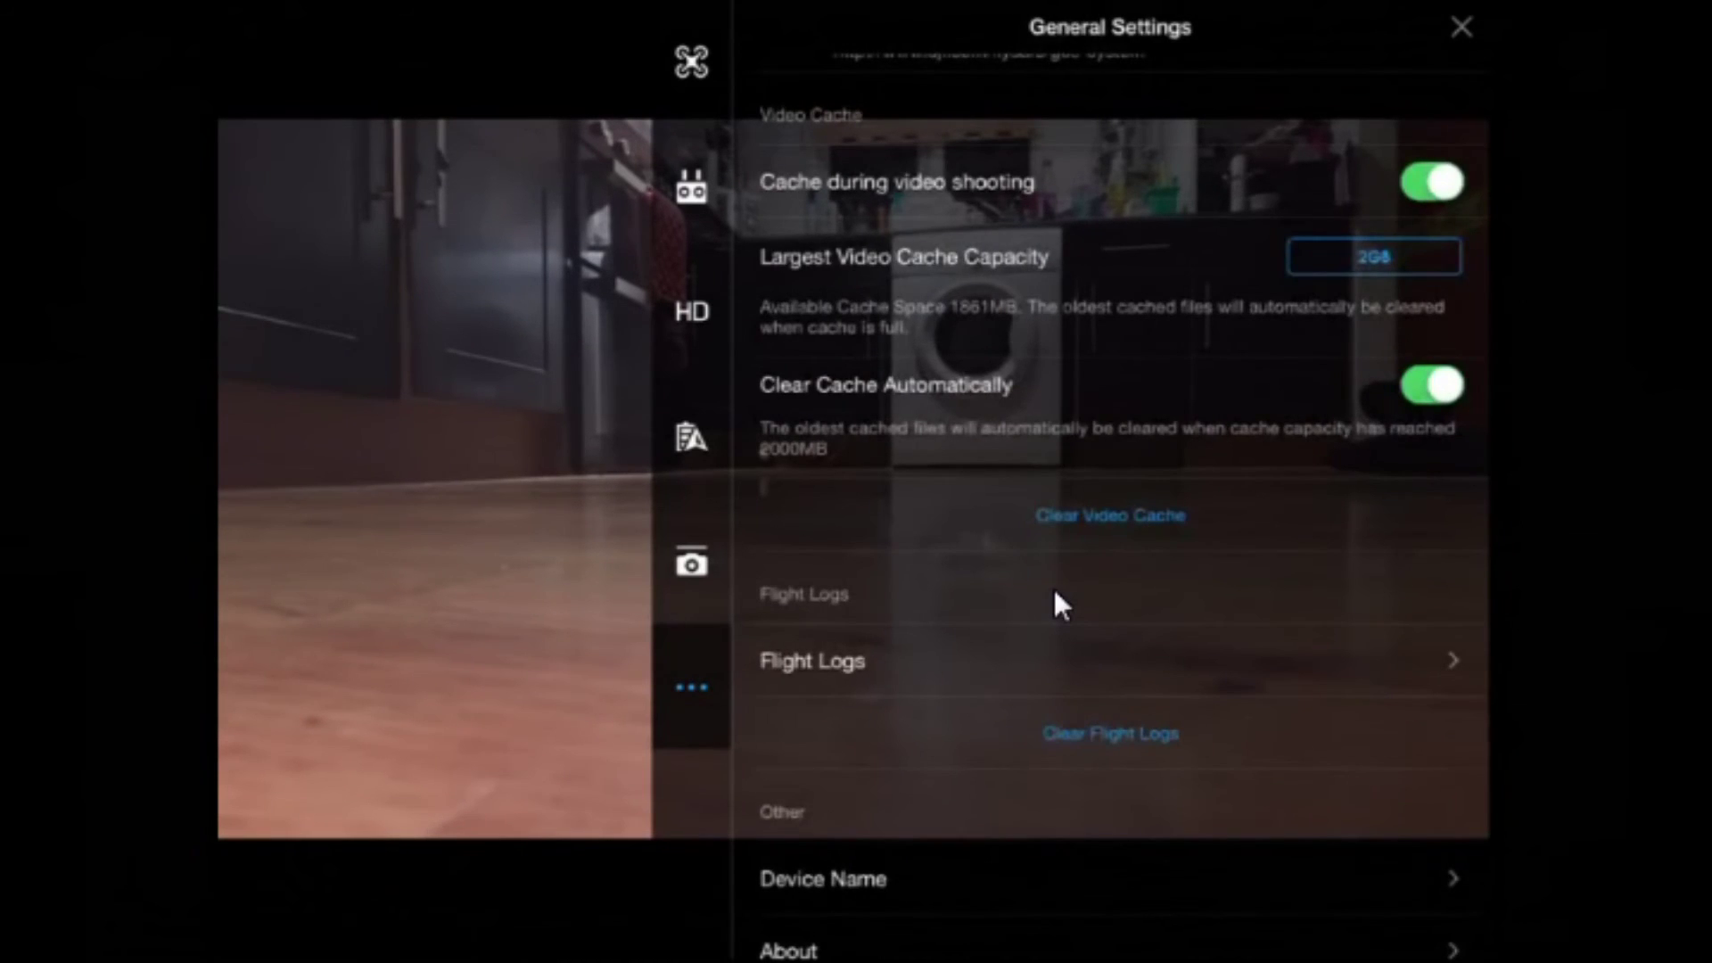
scroll(1052, 586, "down", 3)
scroll(1052, 586, "up", 3)
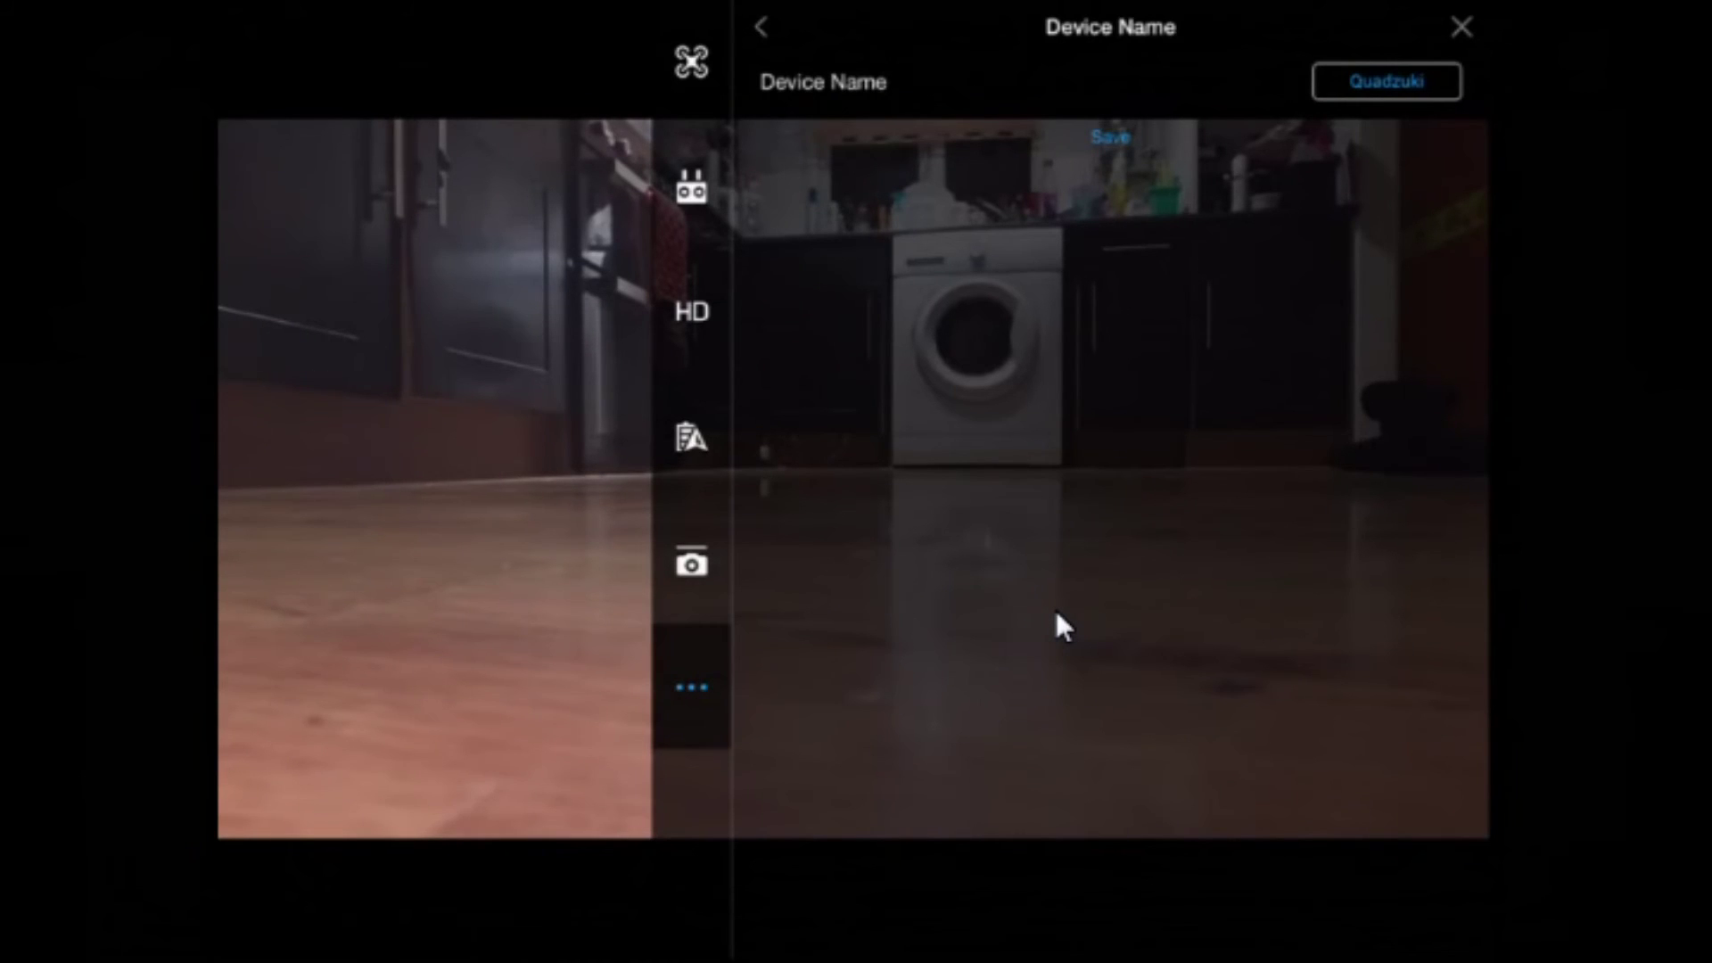
left_click(1121, 587)
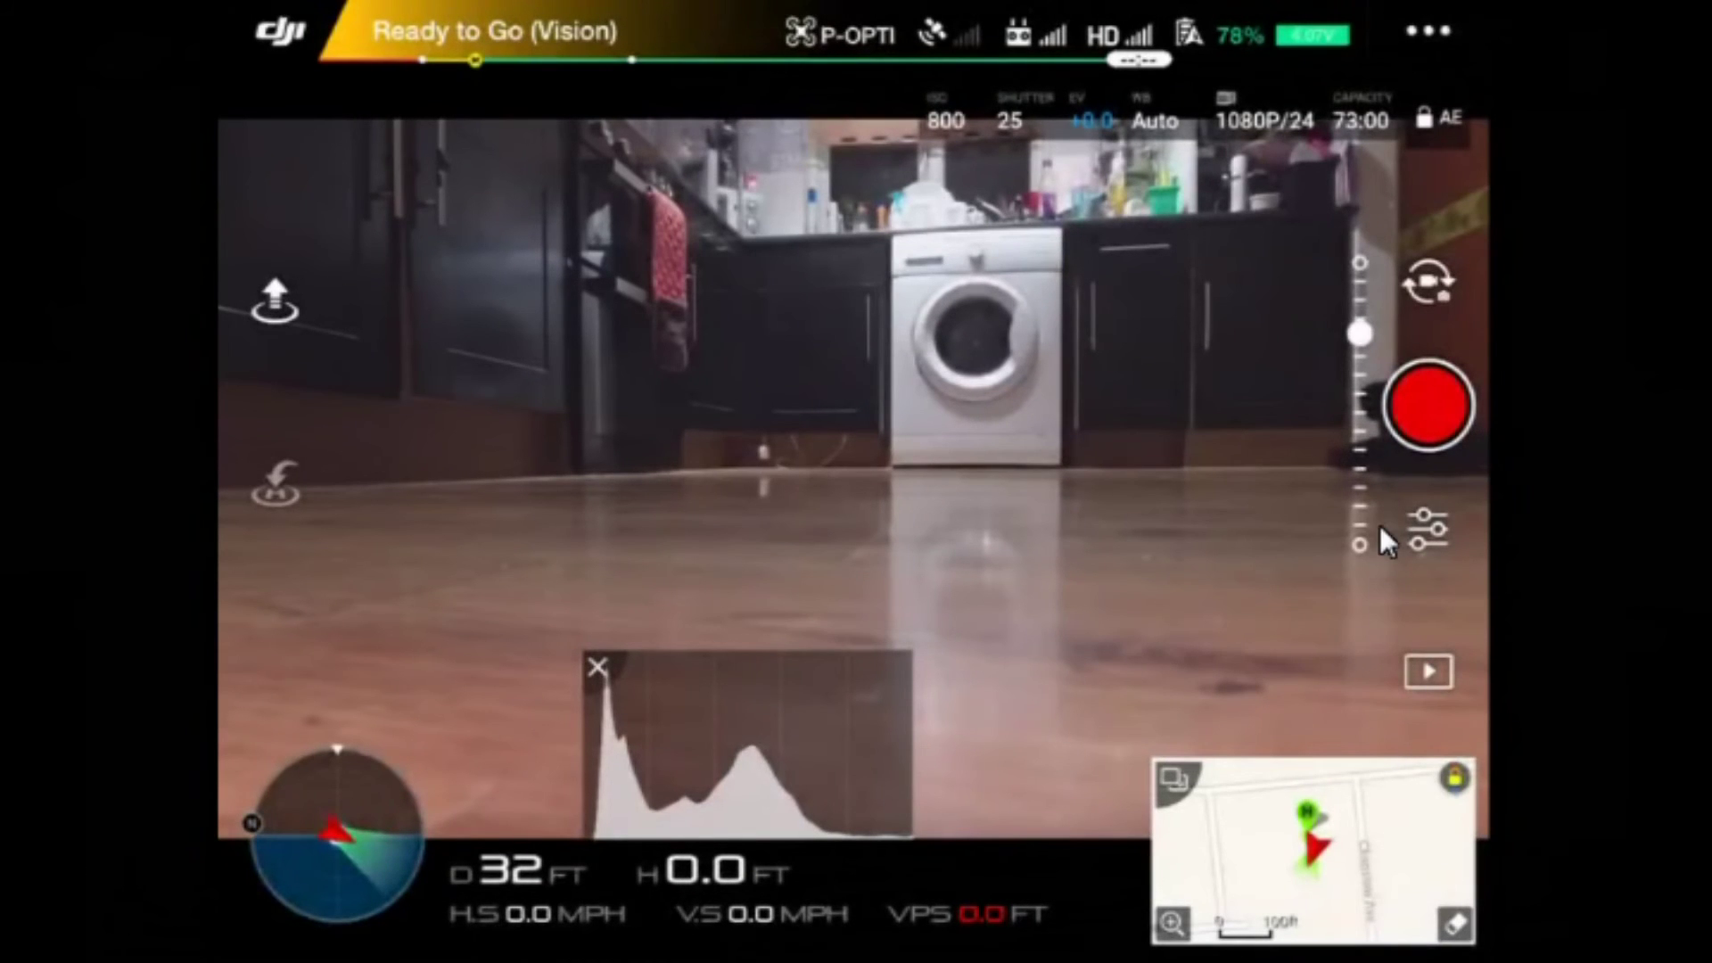
Switch the camera to photo mode with the white JPEG shutter and show its exposure settings.
left_click(1428, 281)
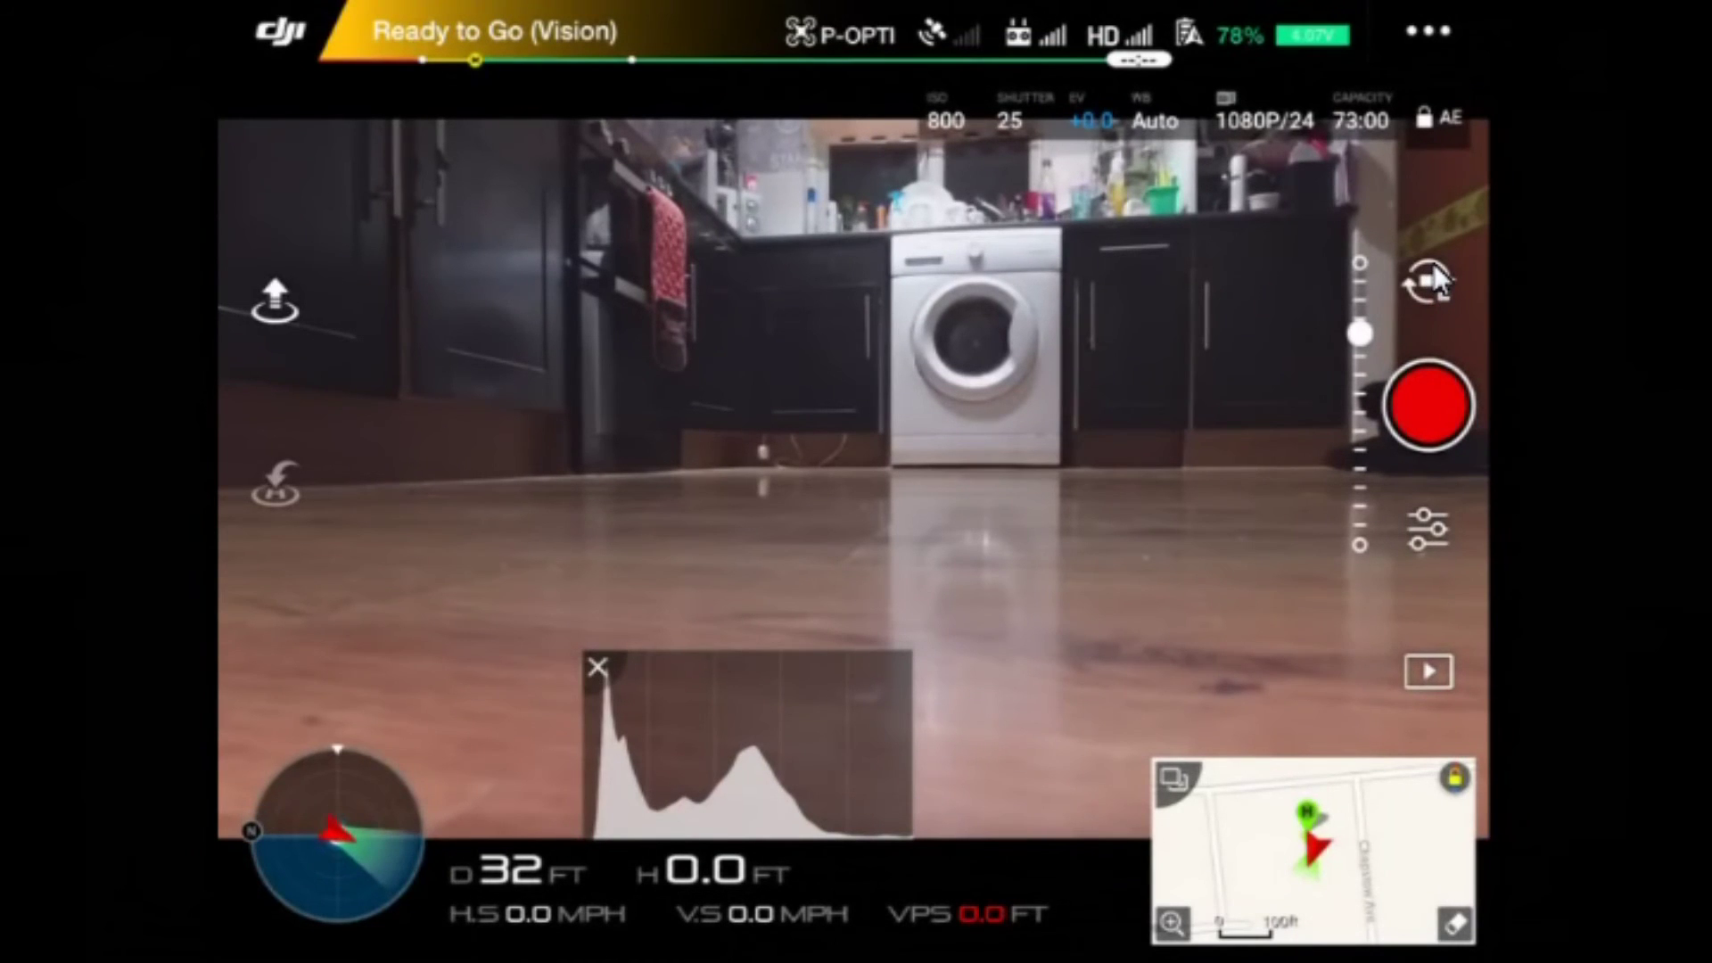
left_click(1432, 267)
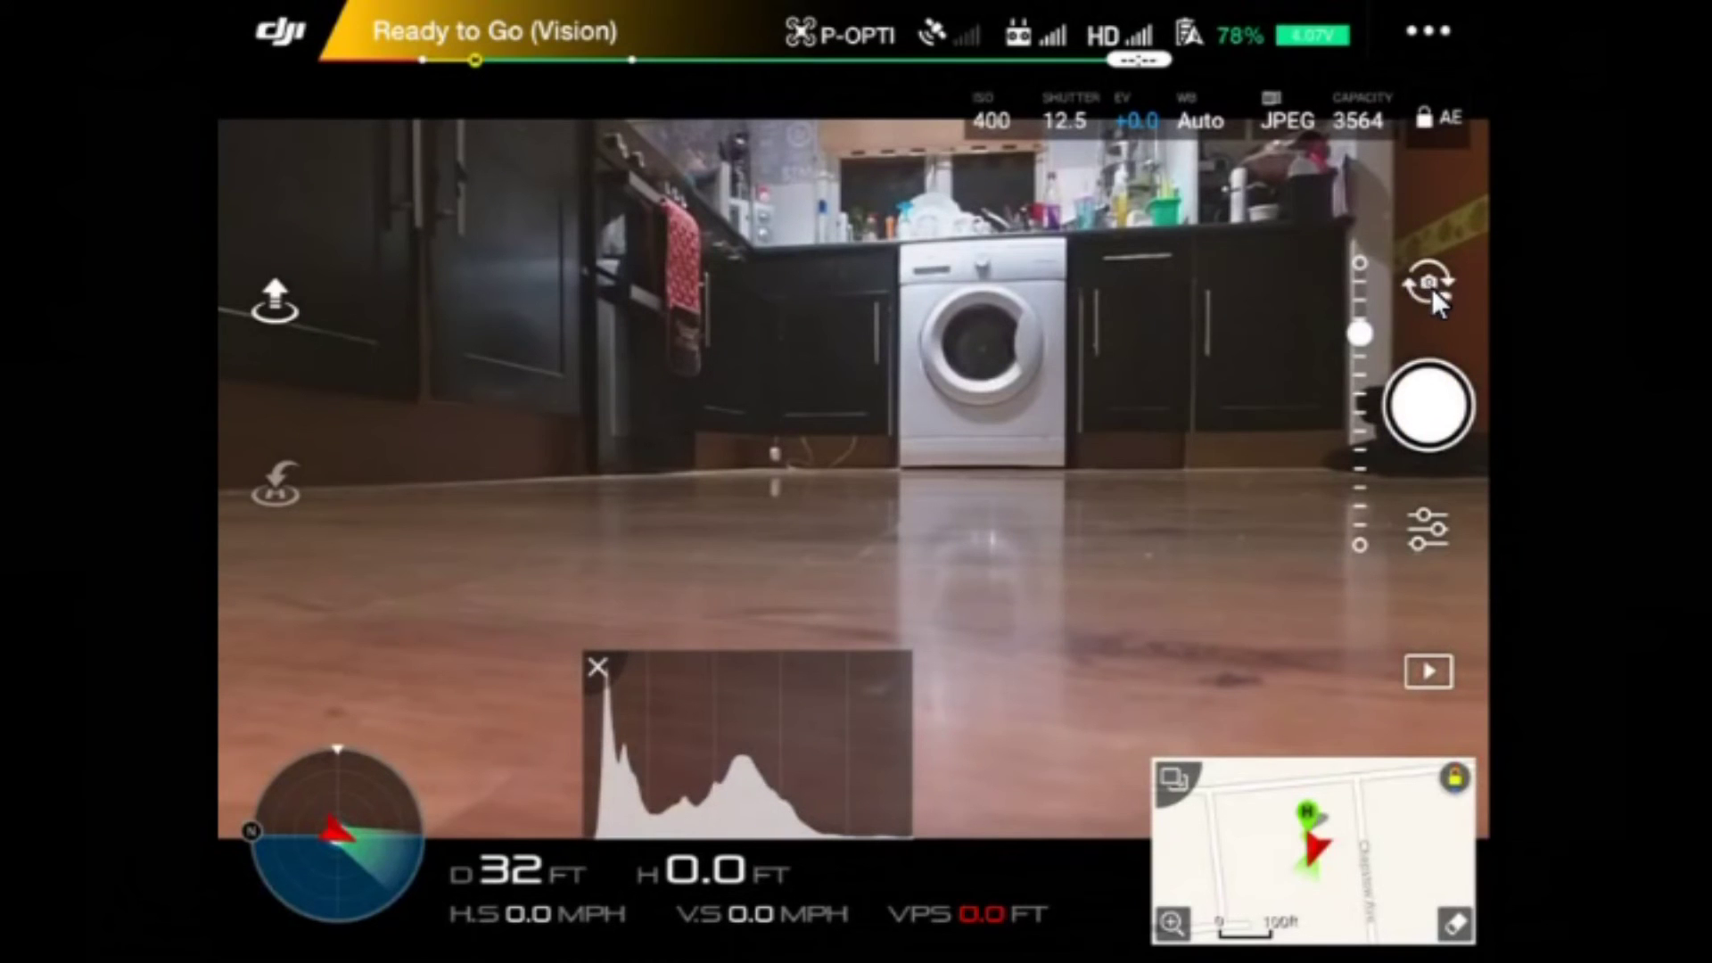
left_click(1428, 529)
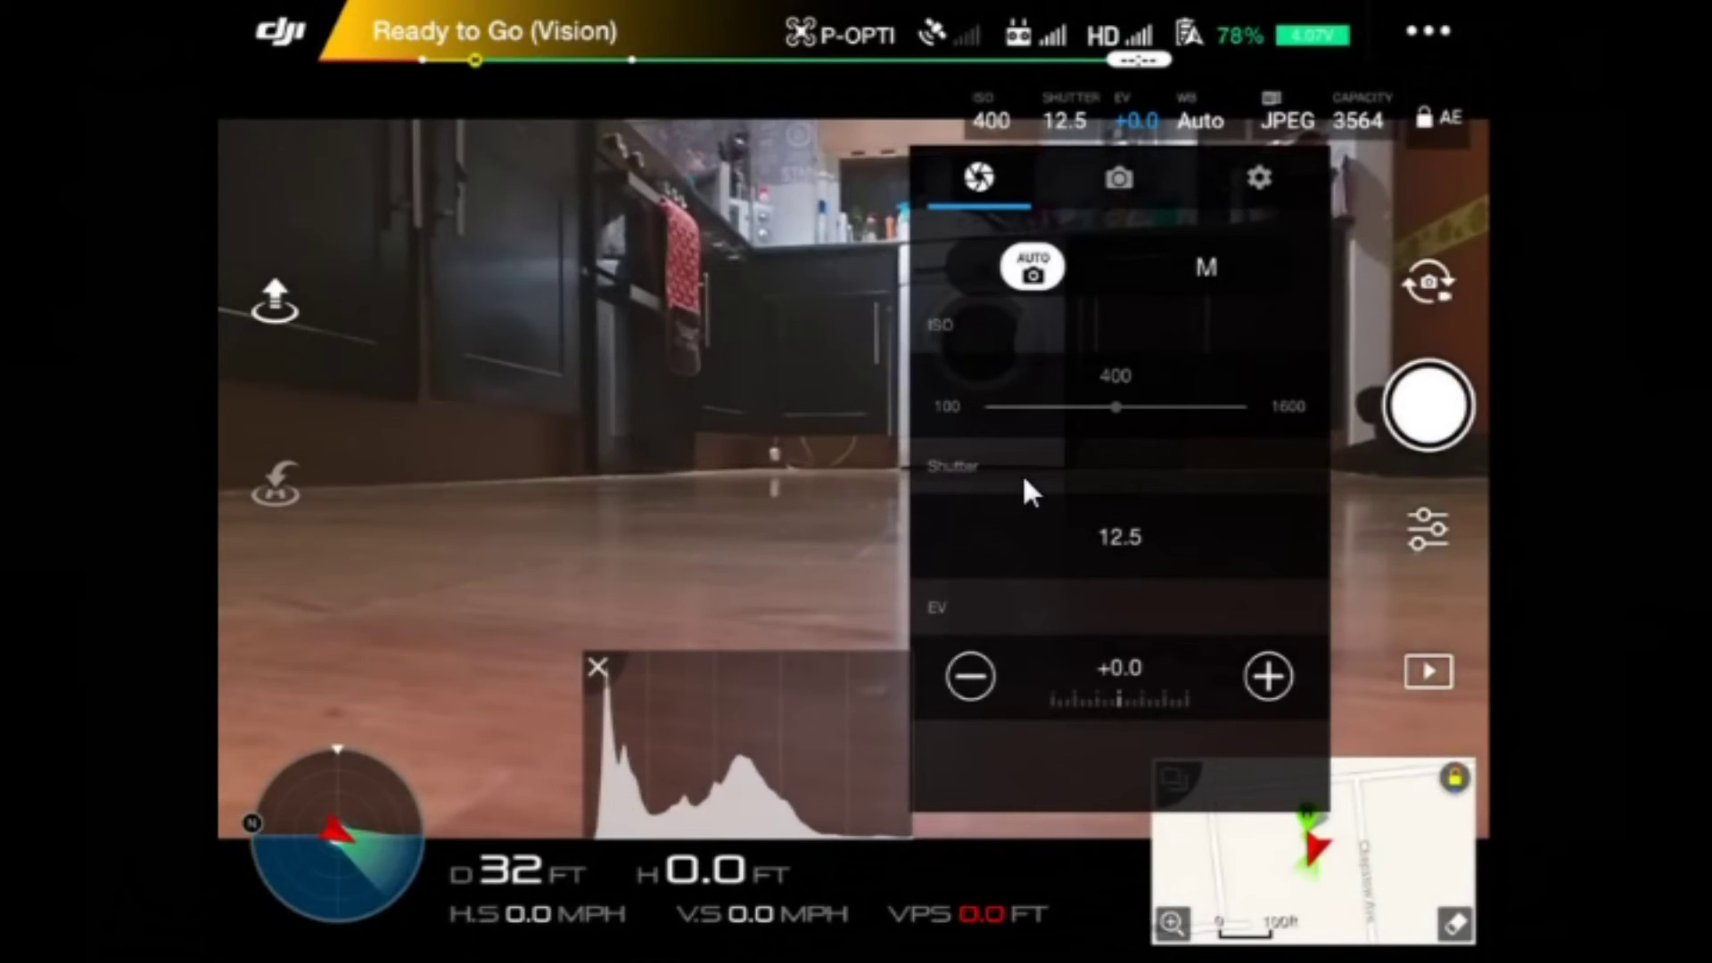
Show the photo format options and general camera options, then bring up Format SD Card.
left_click(1117, 201)
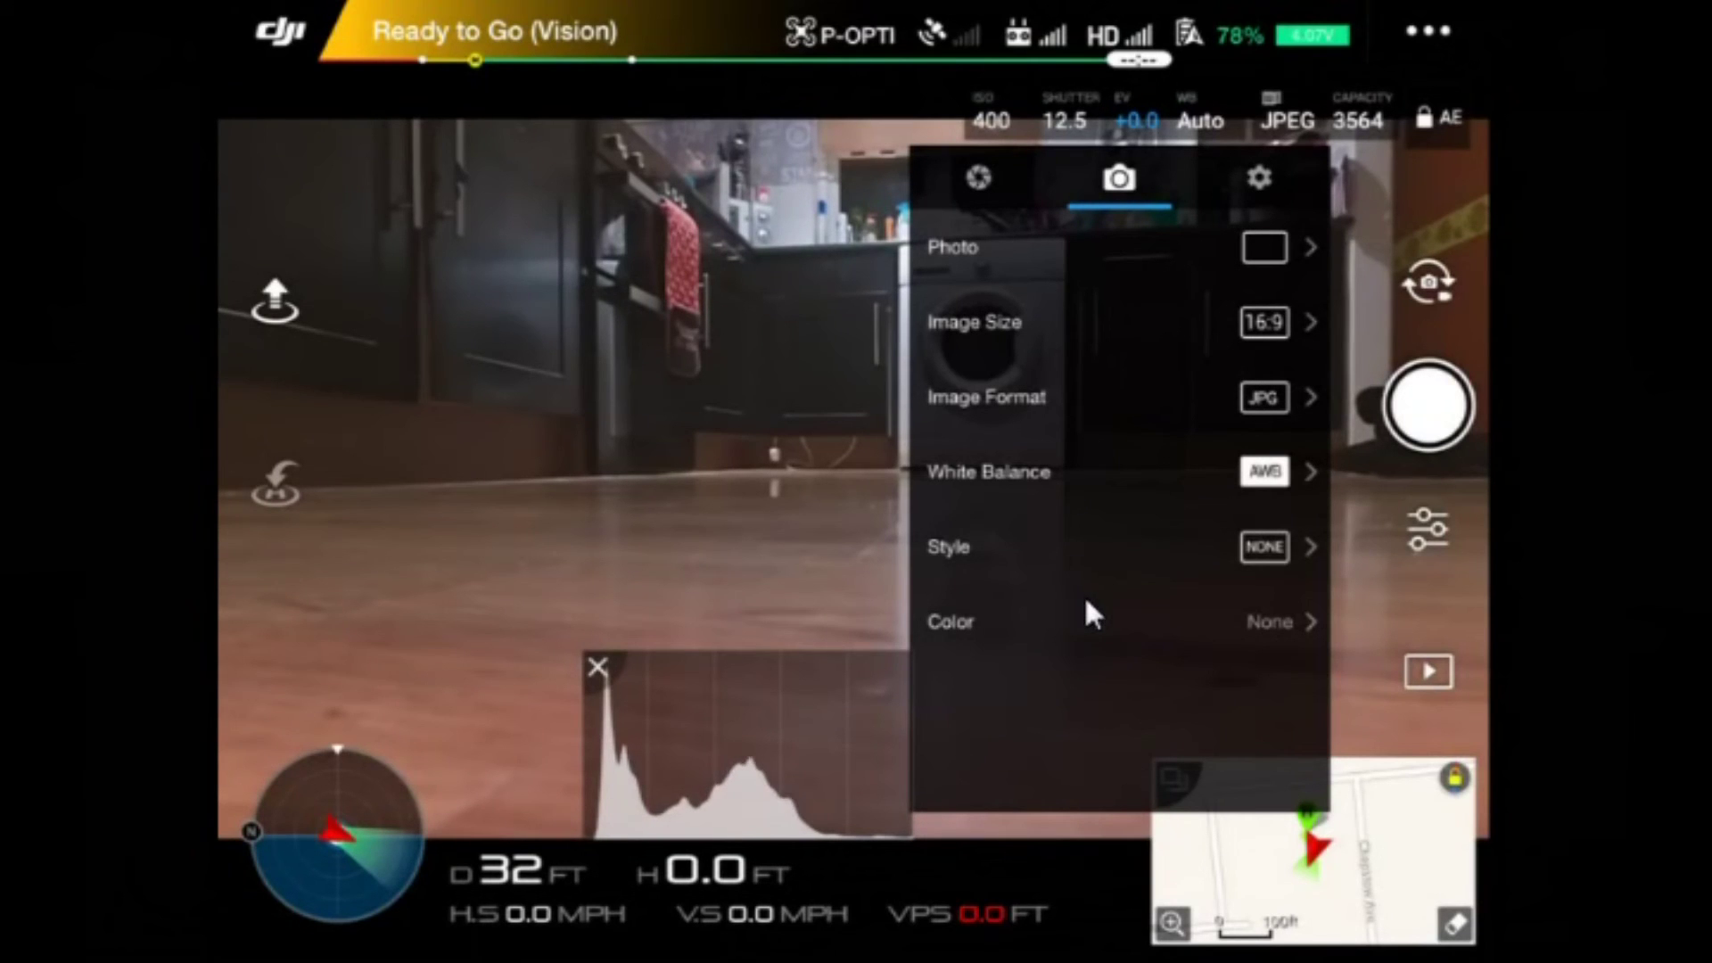
left_click(1257, 180)
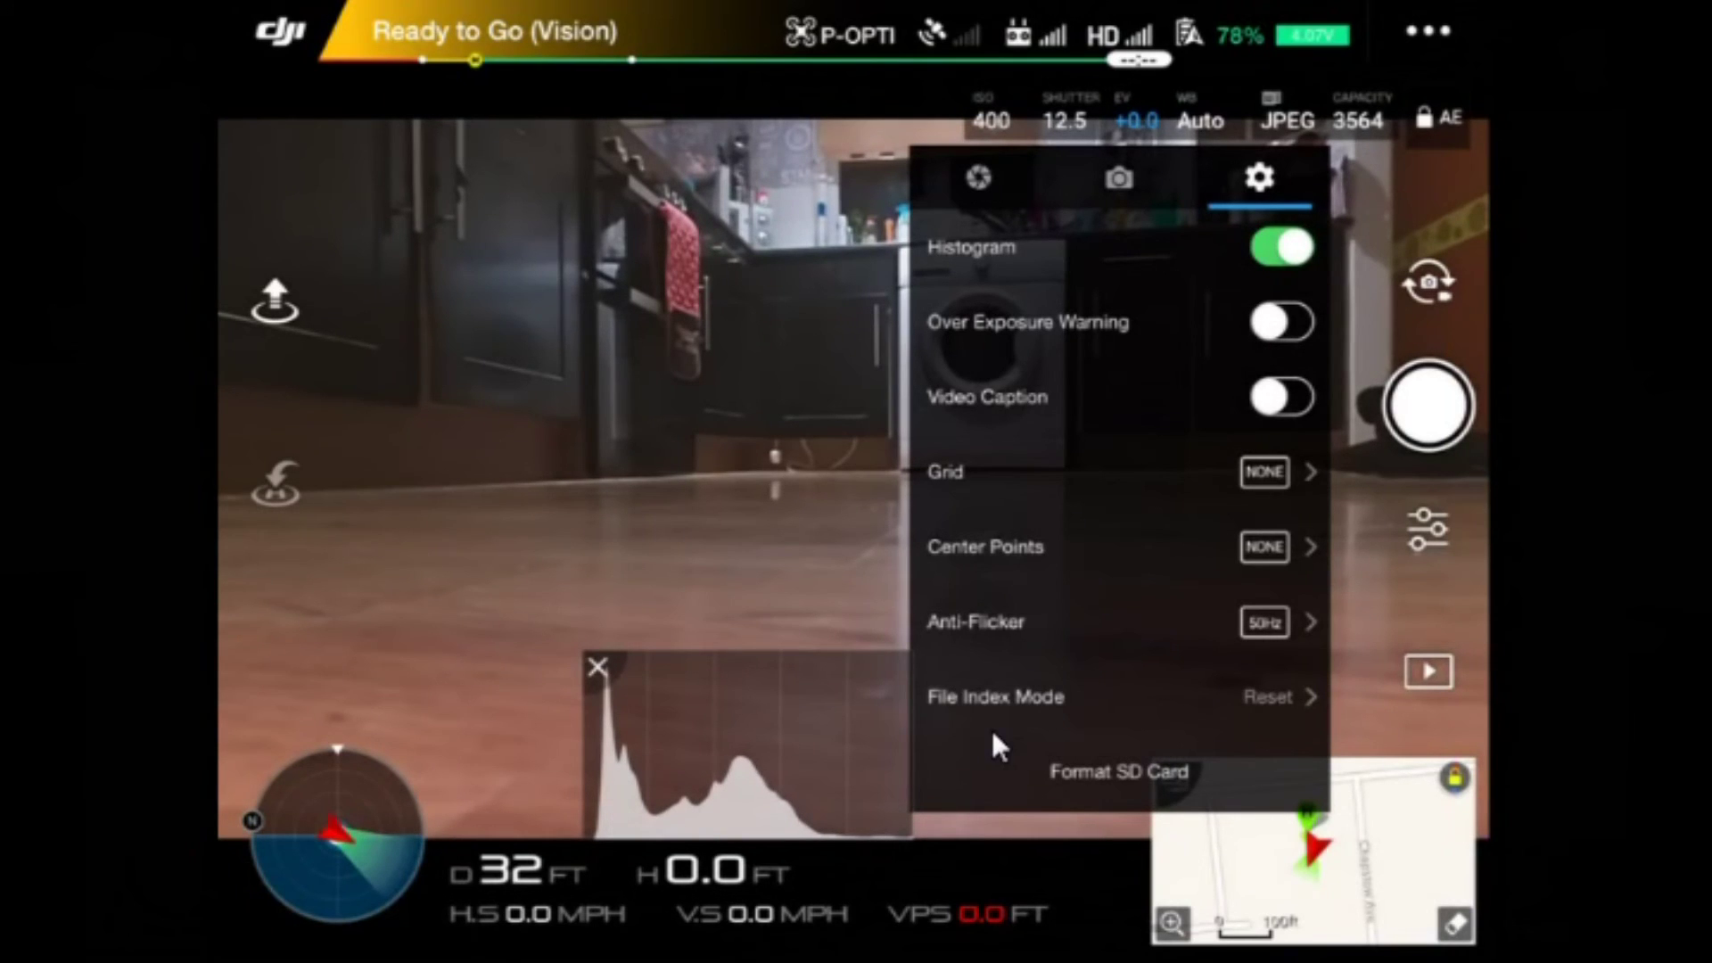
left_click(1082, 773)
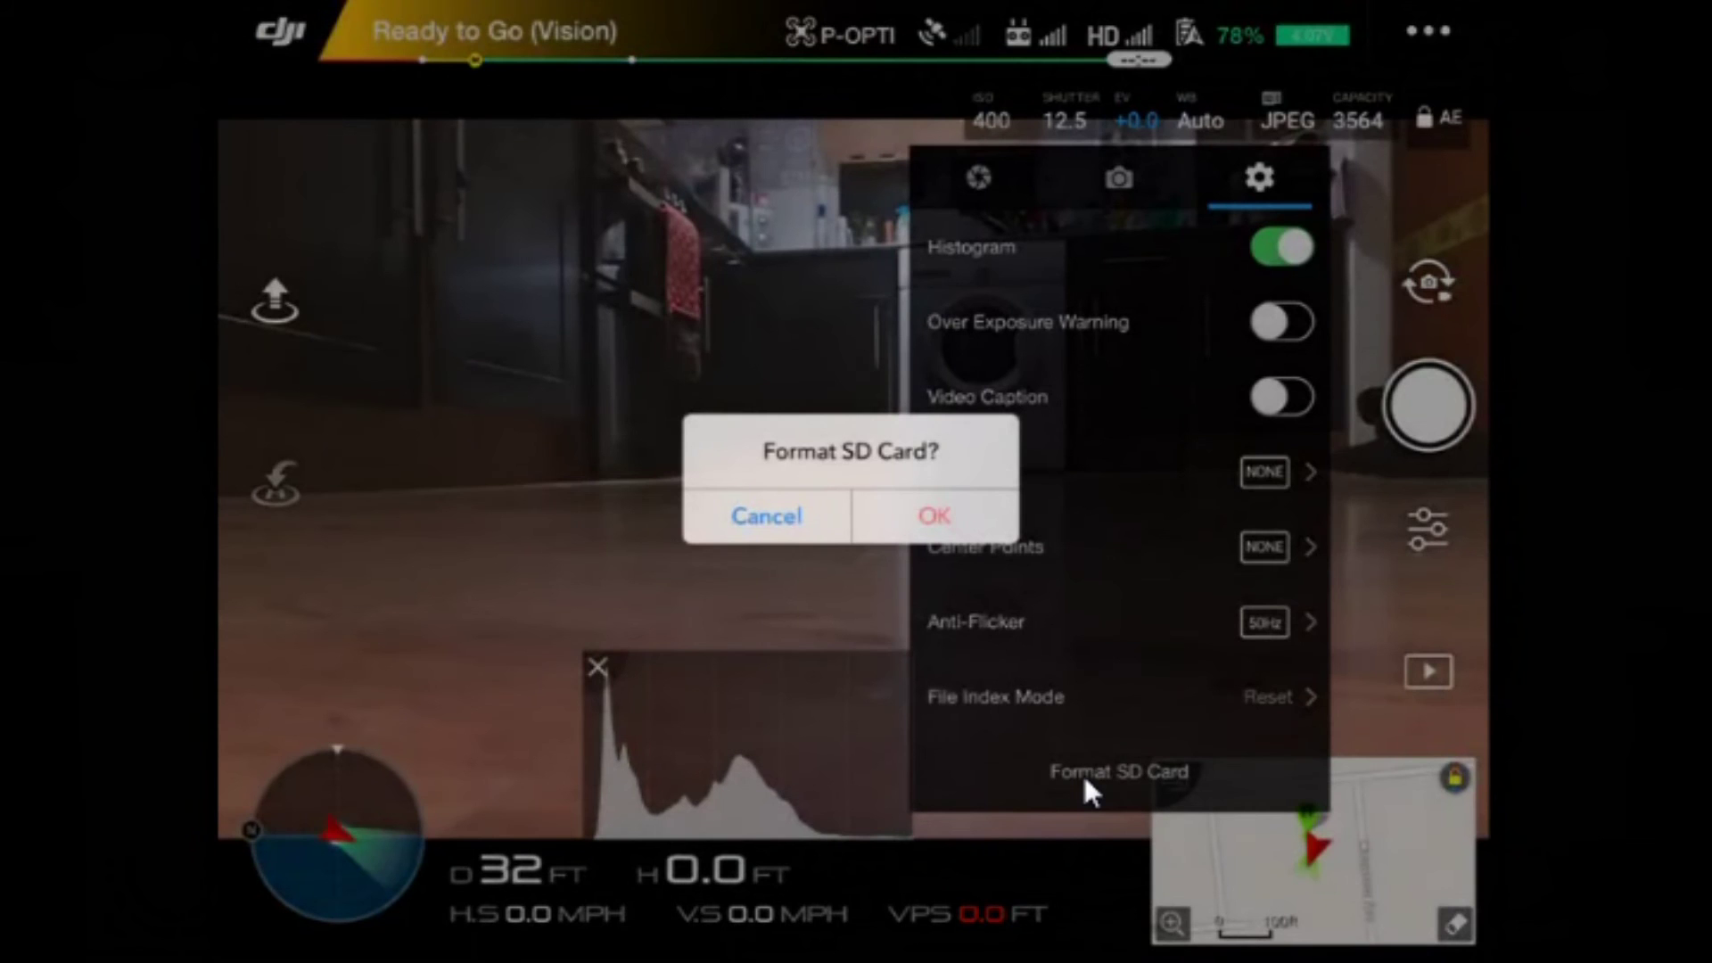
Cancel the SD card format, close camera settings and return the camera to 1080P/24 video mode.
left_click(1082, 773)
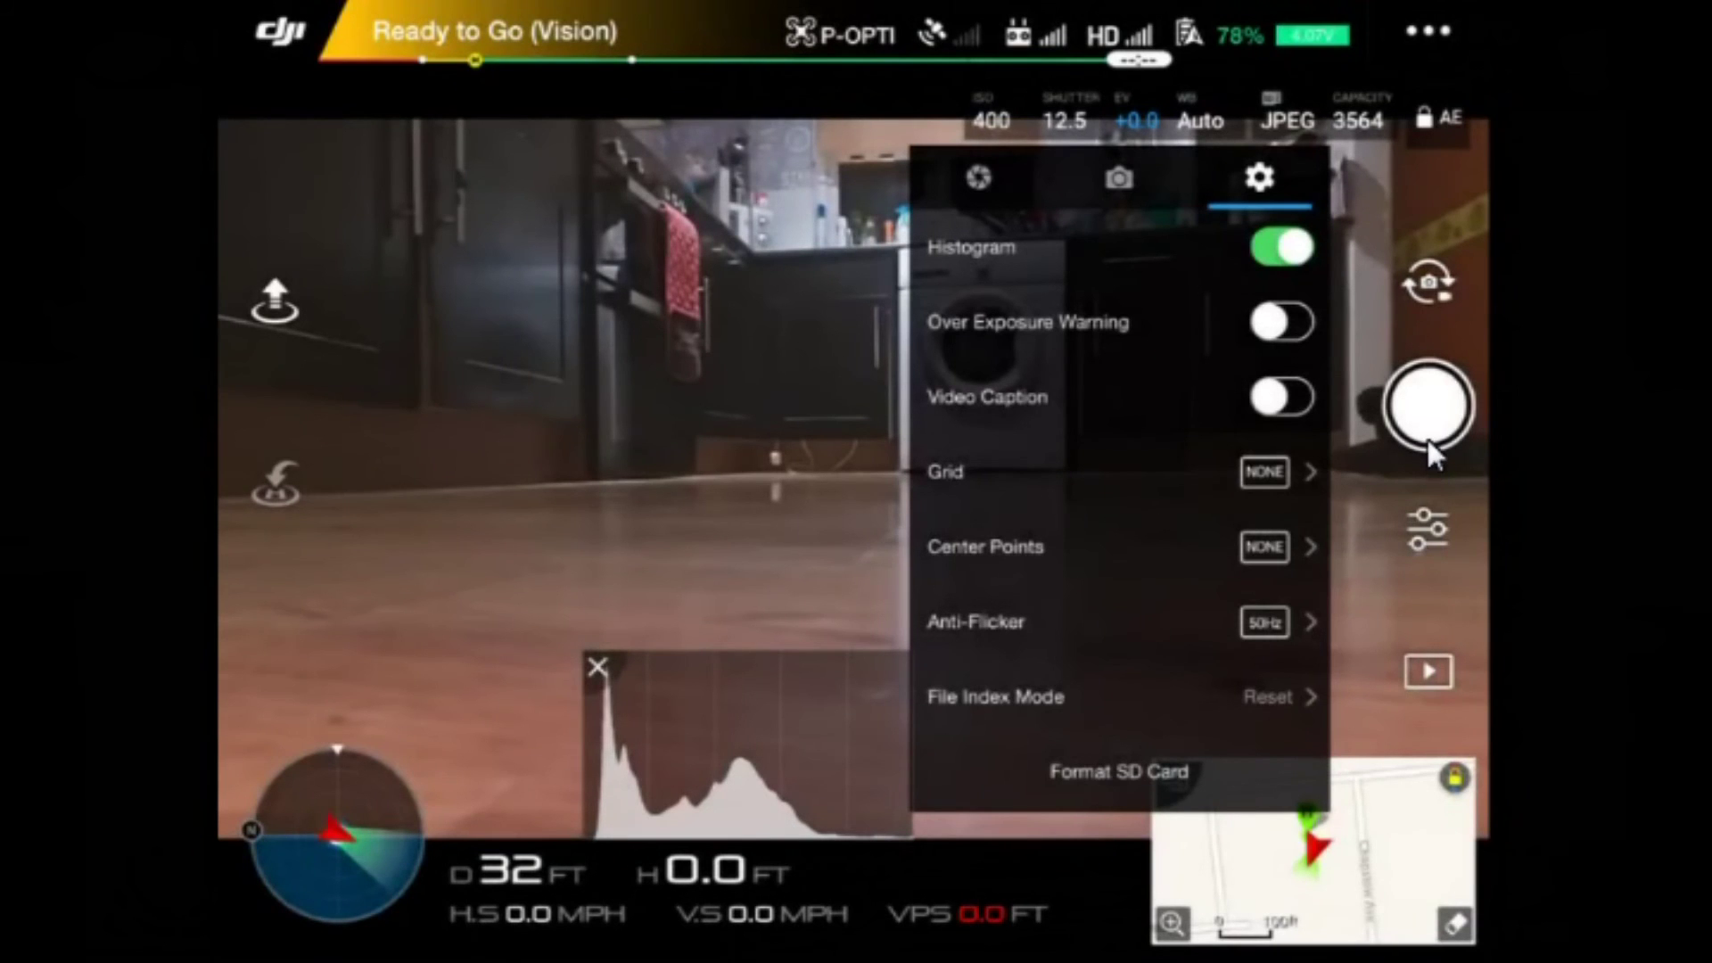
left_click(1422, 514)
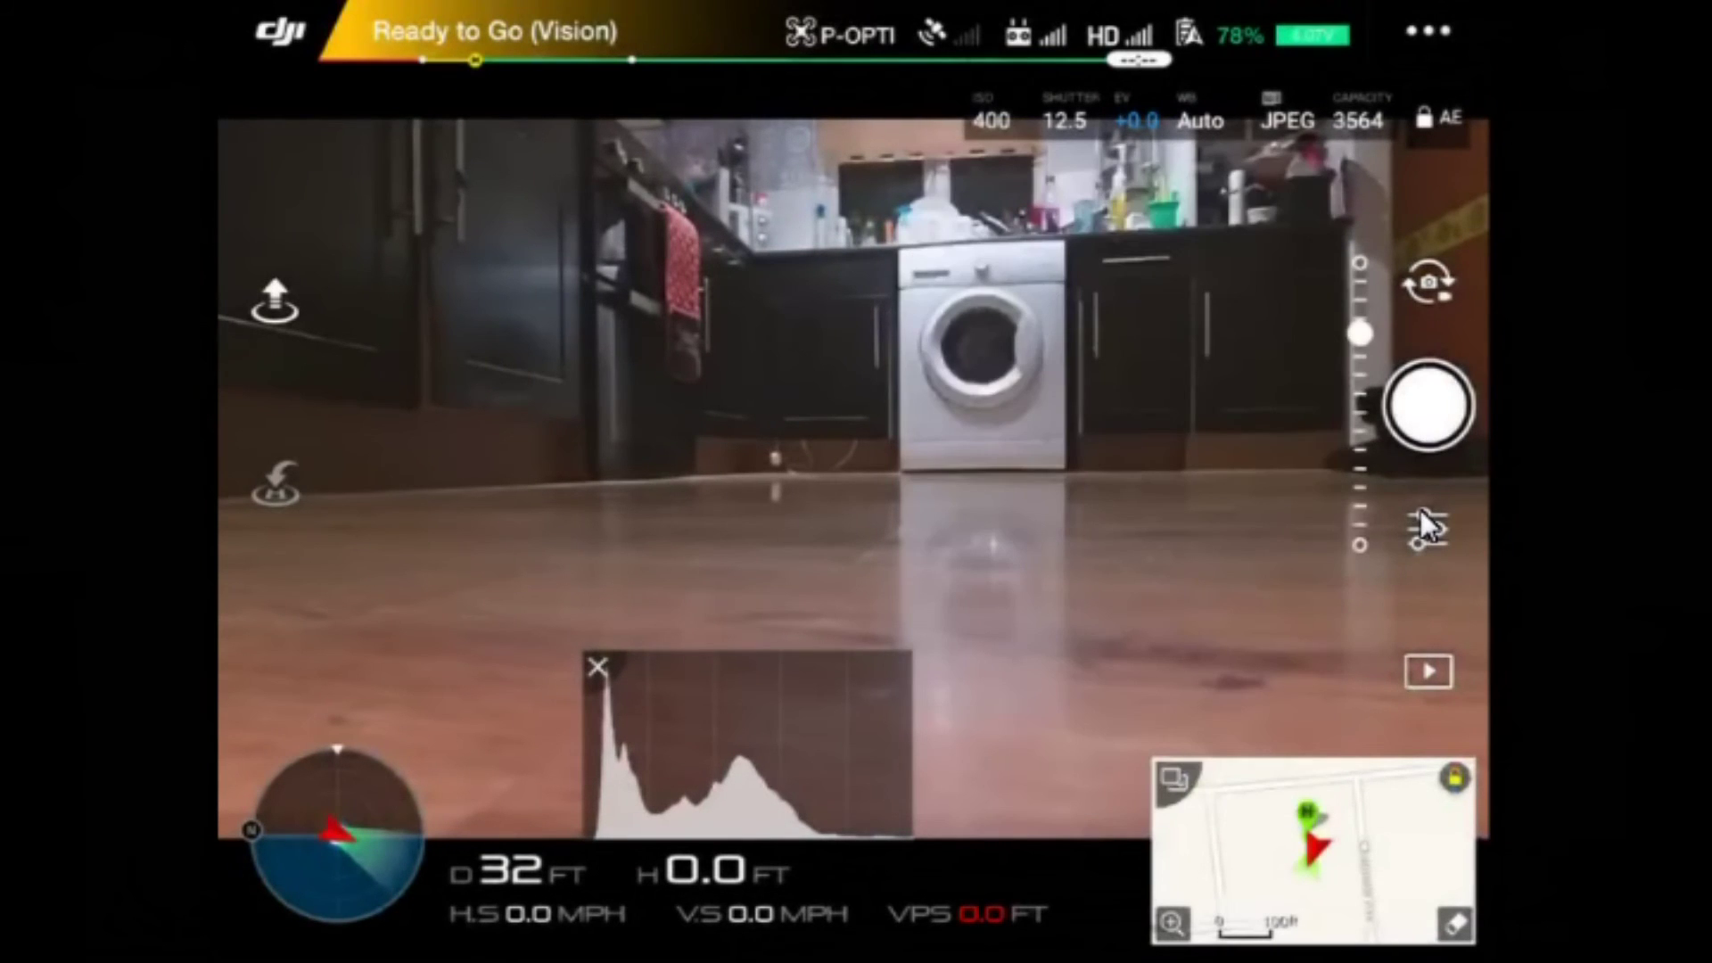
left_click(1417, 280)
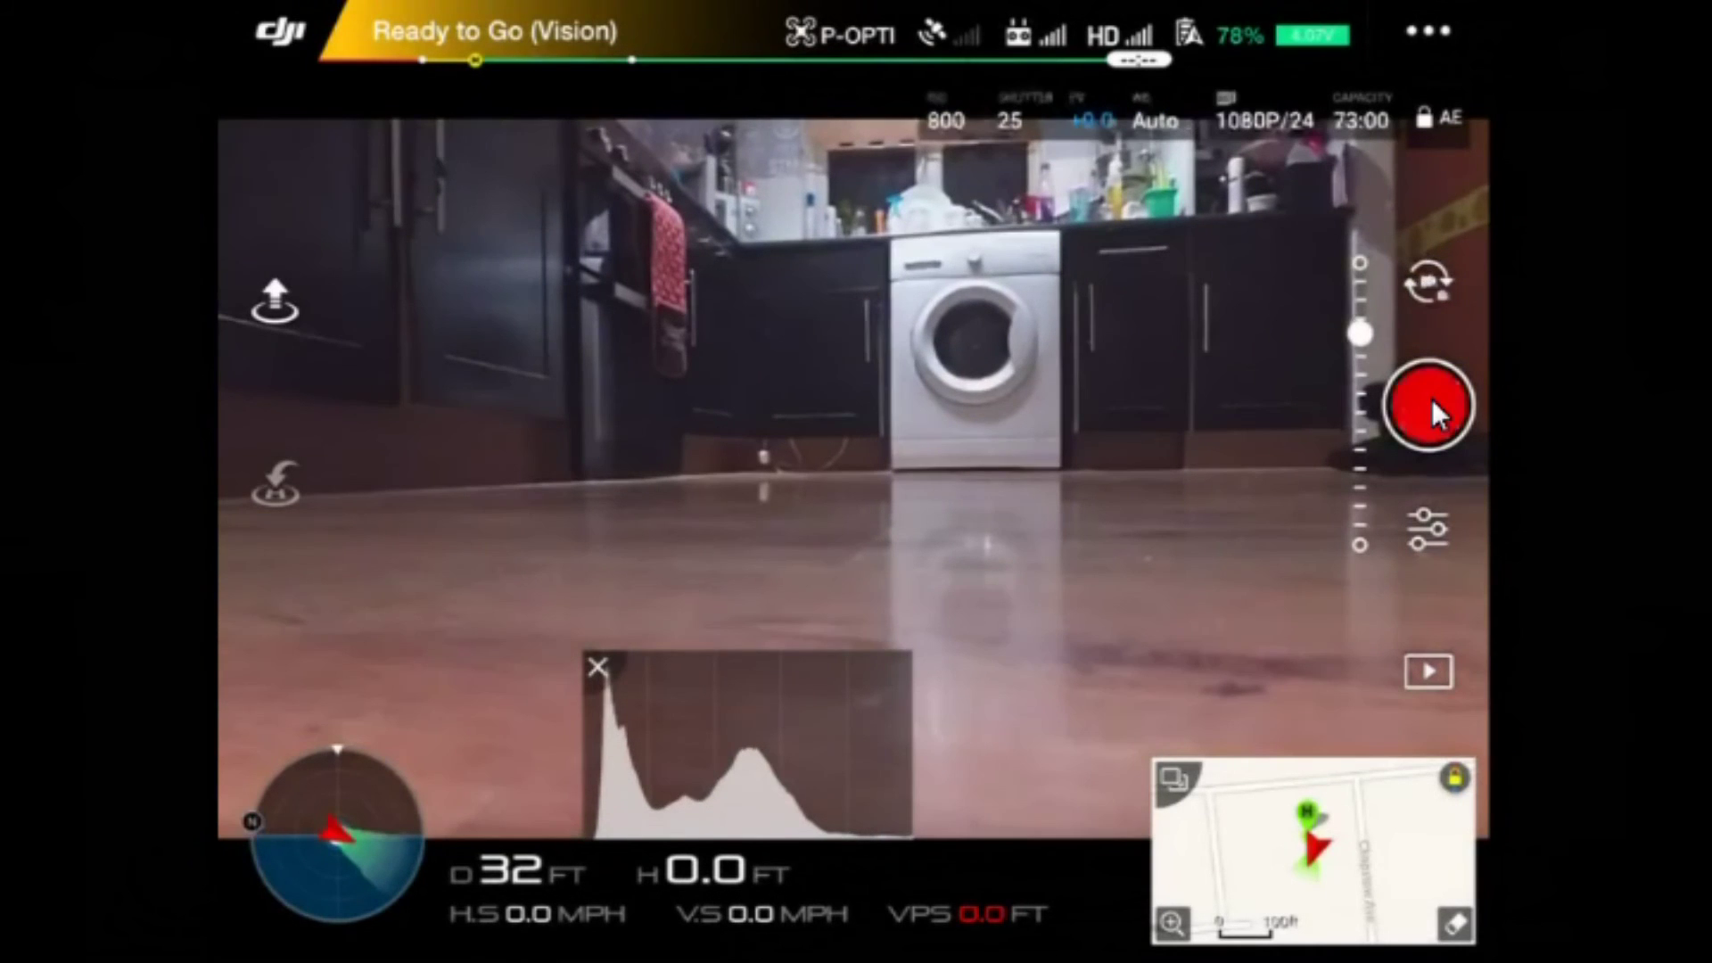
Bring up the video recording settings and browse the video size options.
left_click(1429, 530)
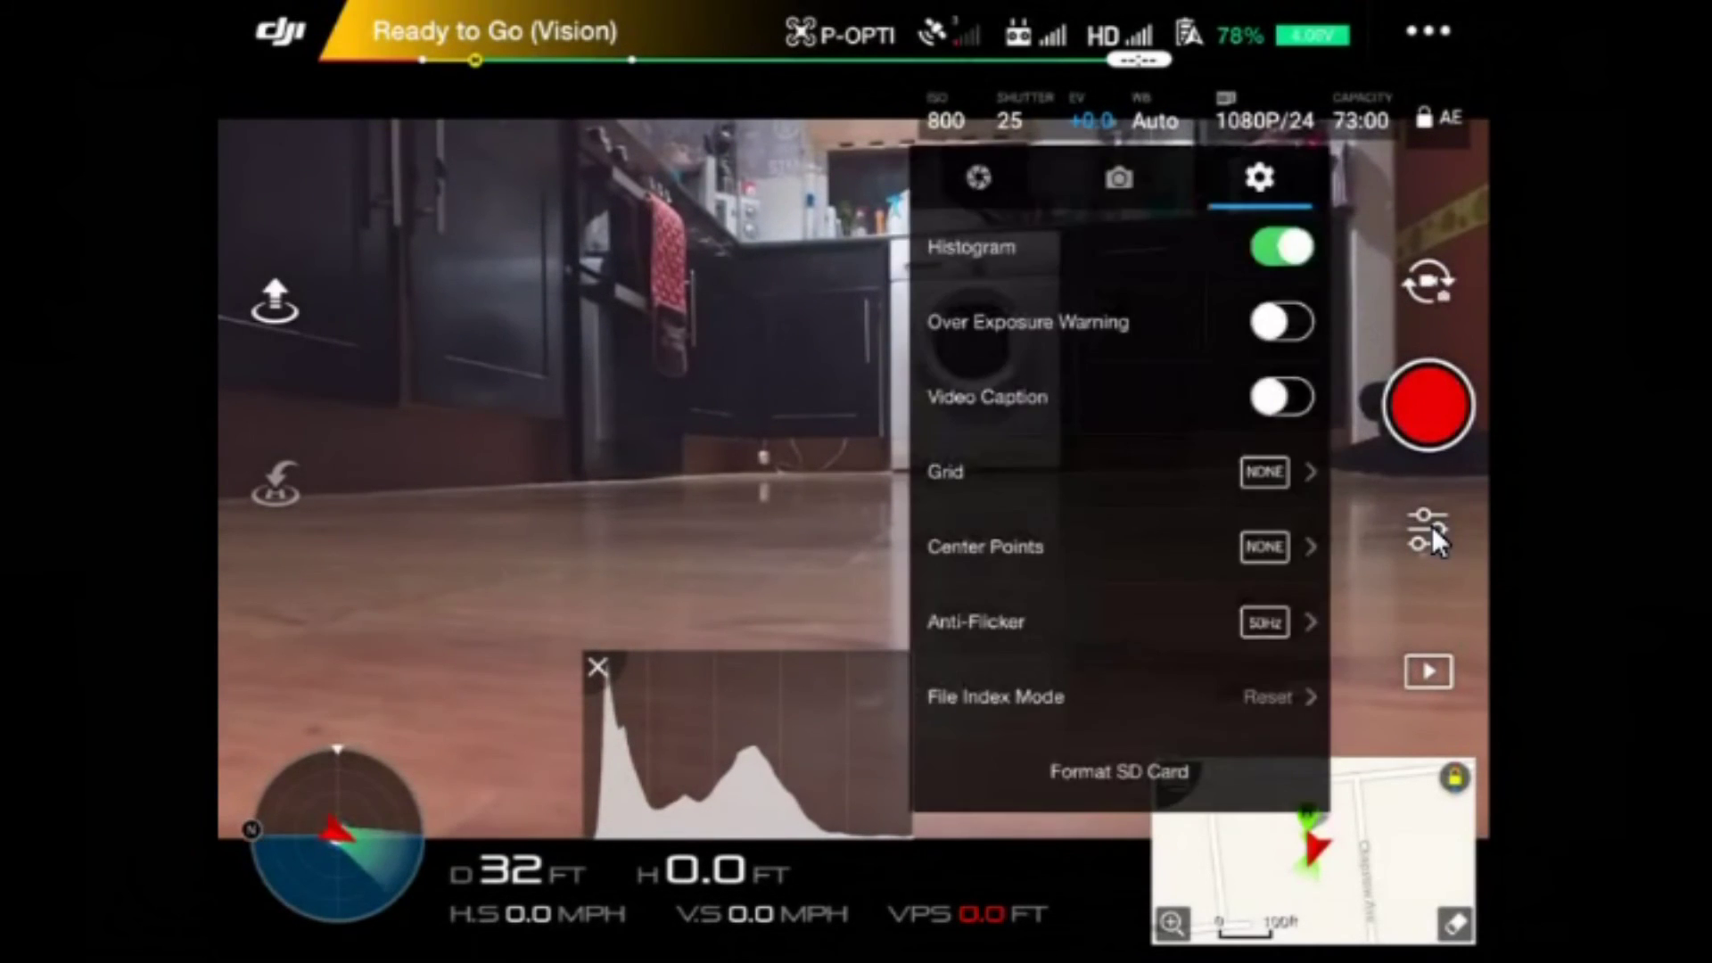
left_click(1116, 187)
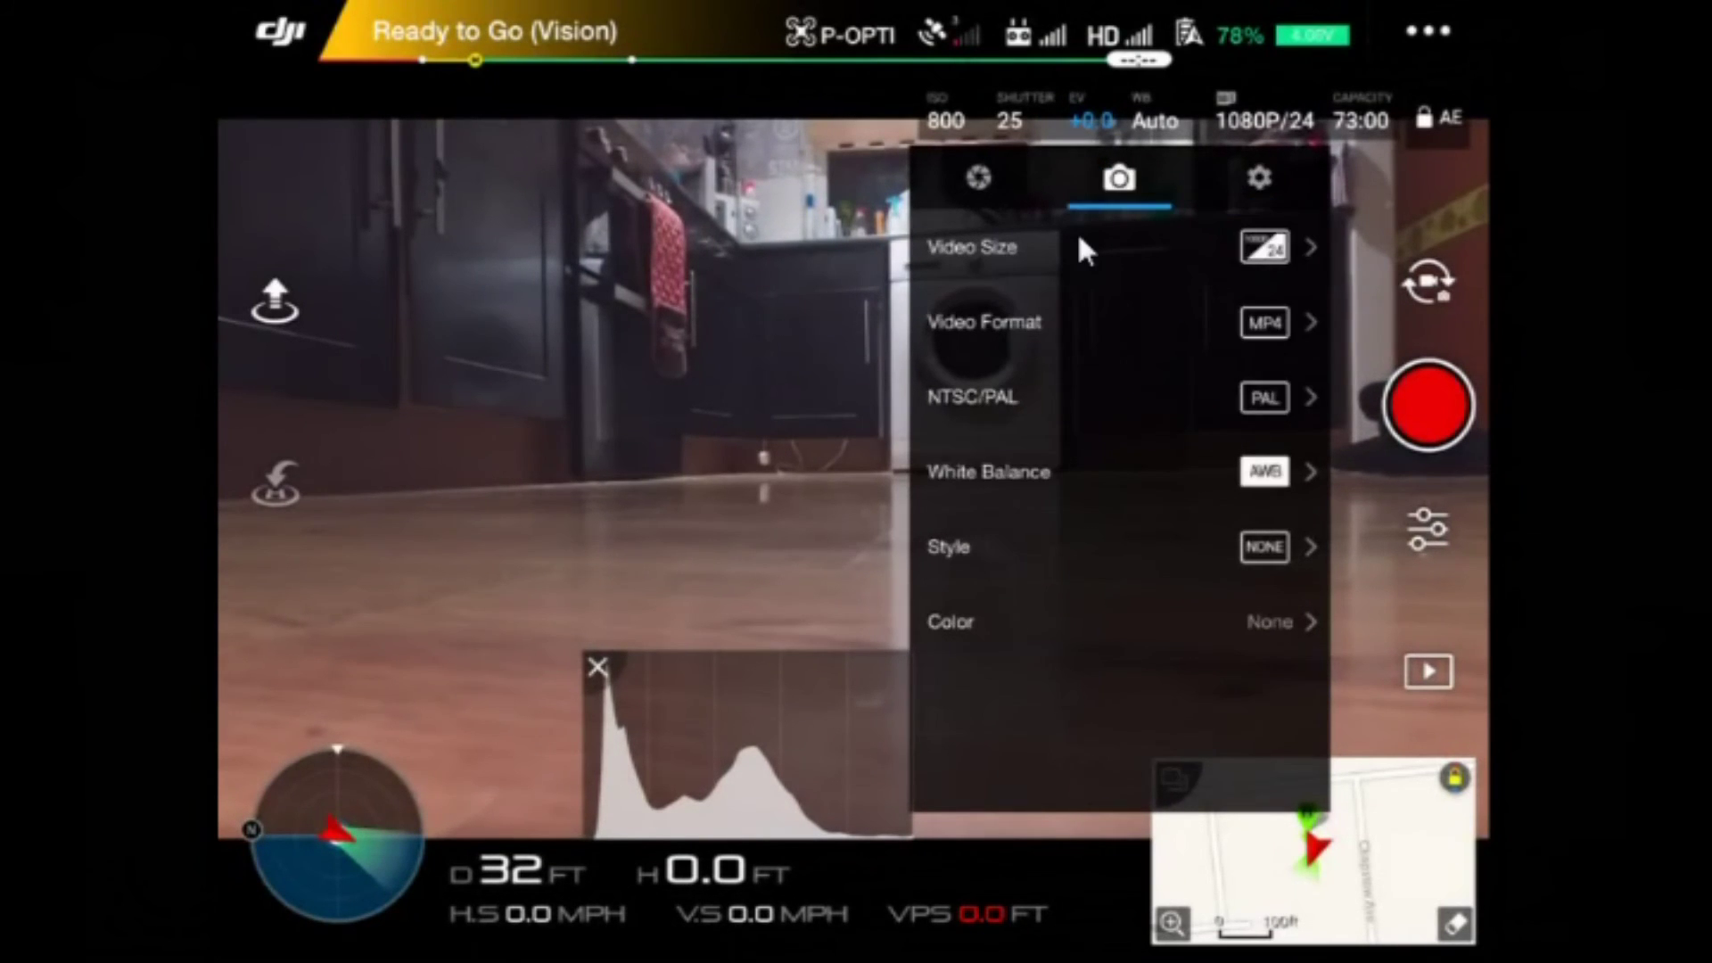
left_click(1251, 261)
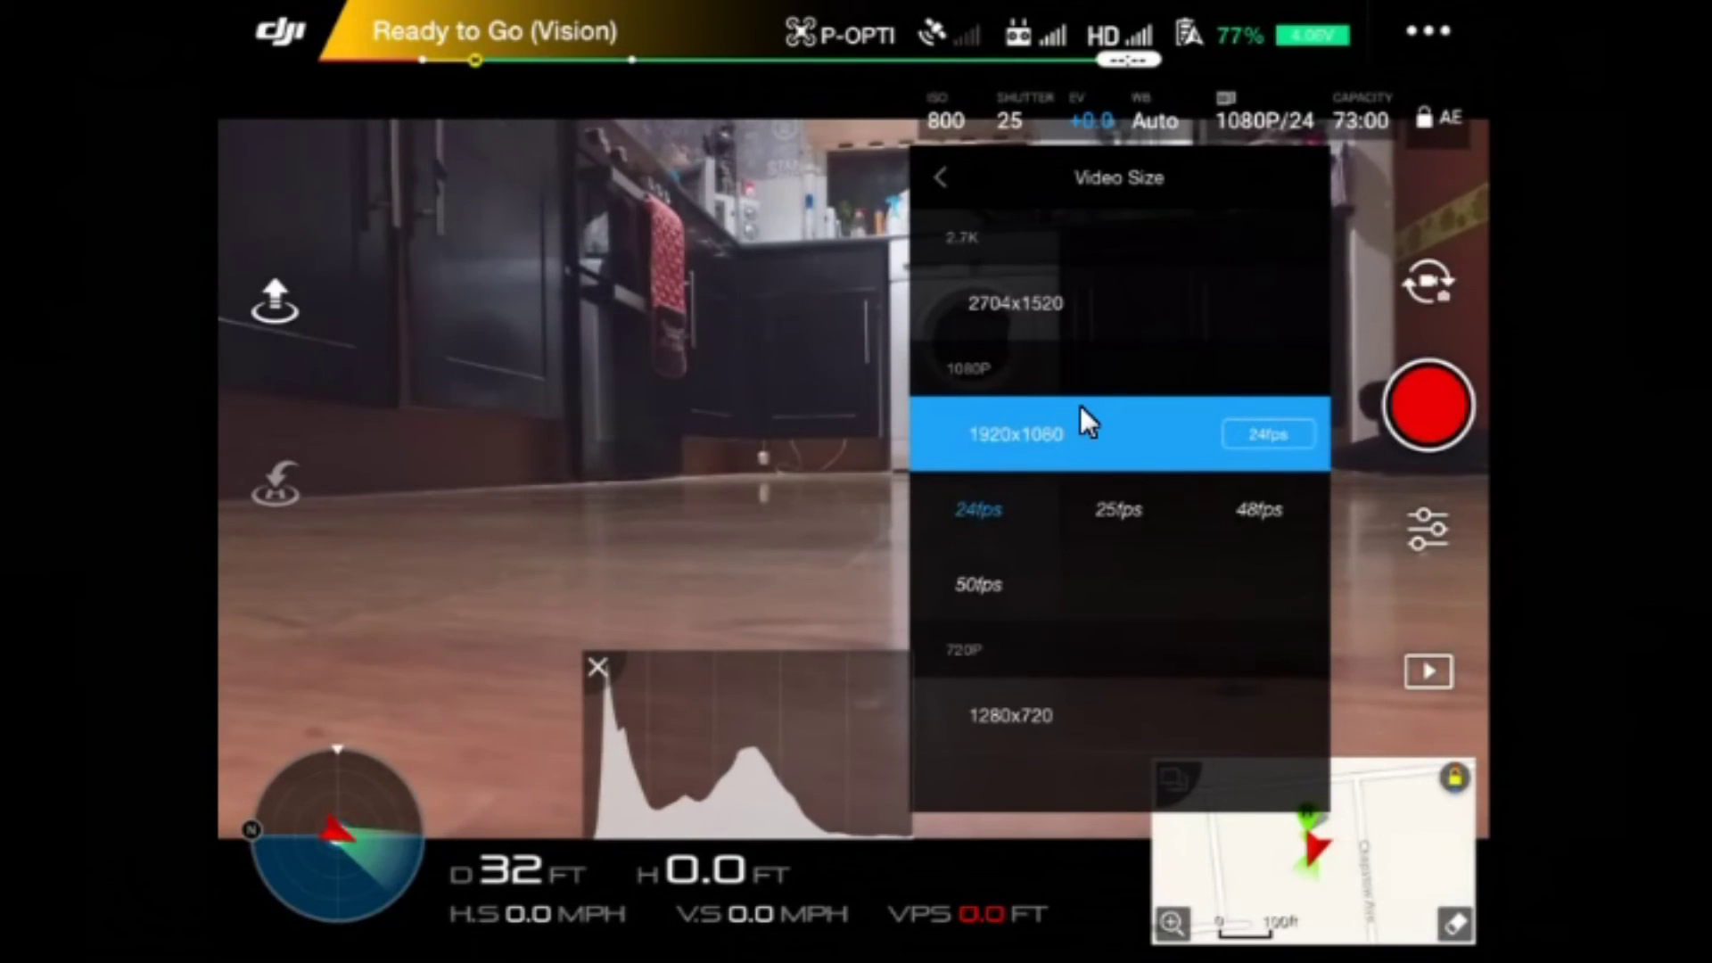
scroll(1079, 405, "down", 2)
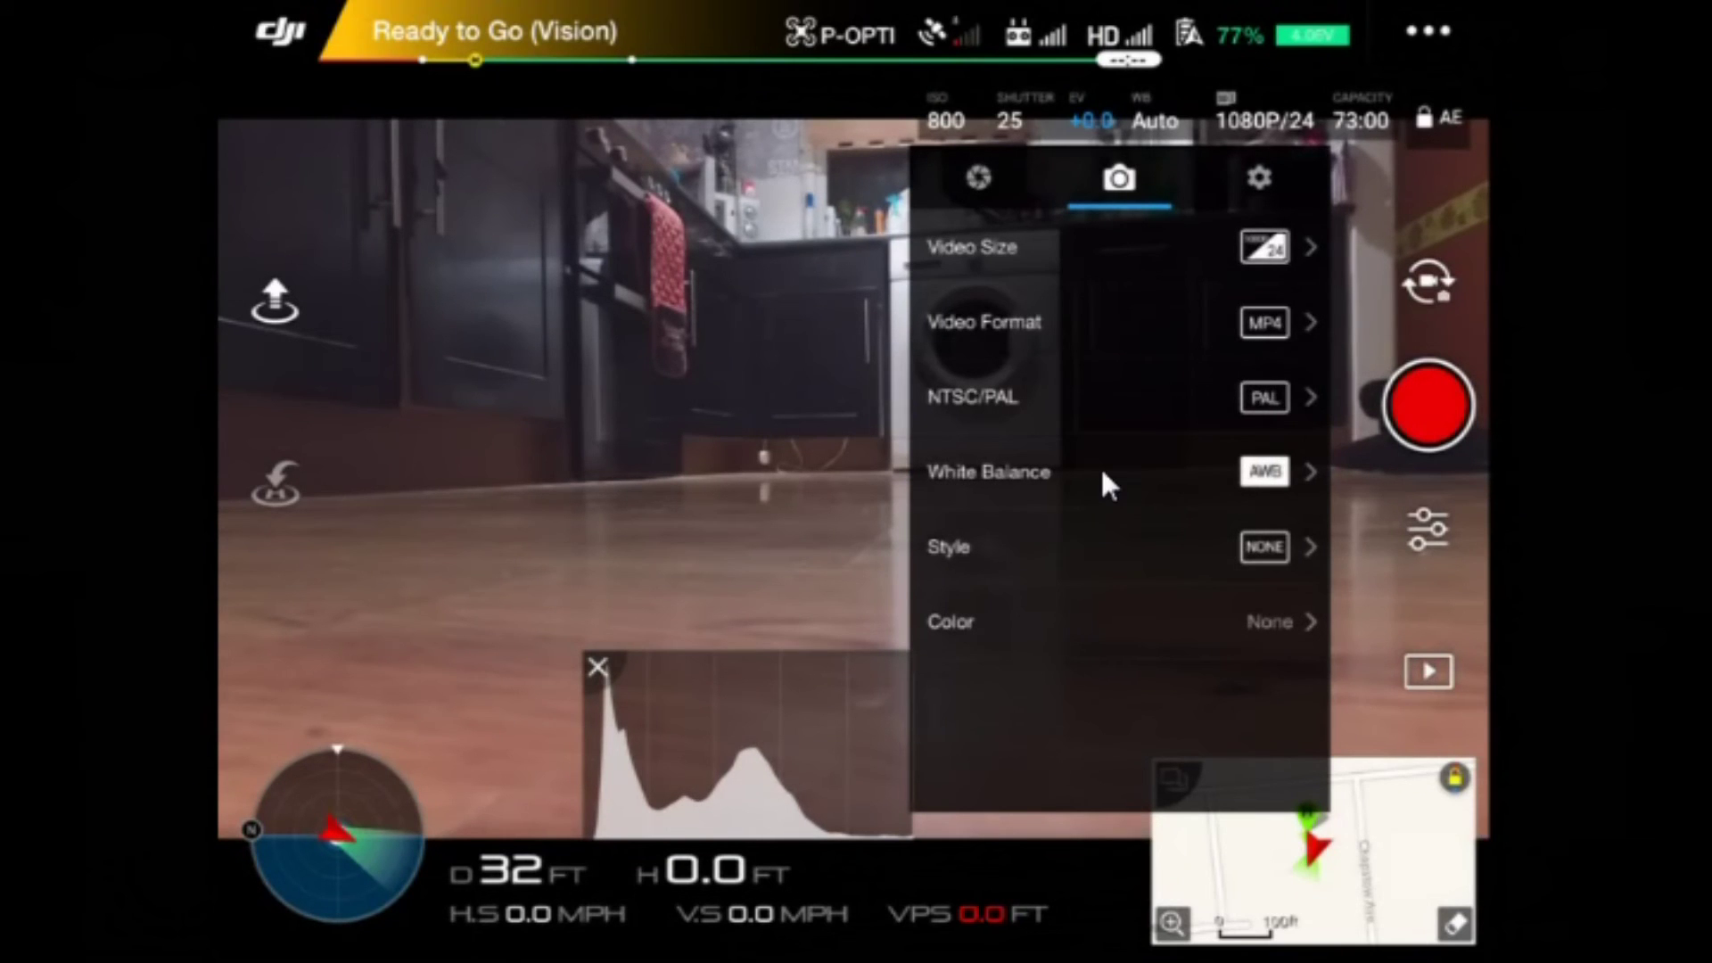
View the Video Format, NTSC/PAL and Style choices without changing them, then back to the list.
left_click(1293, 332)
left_click(1288, 407)
left_click(1250, 549)
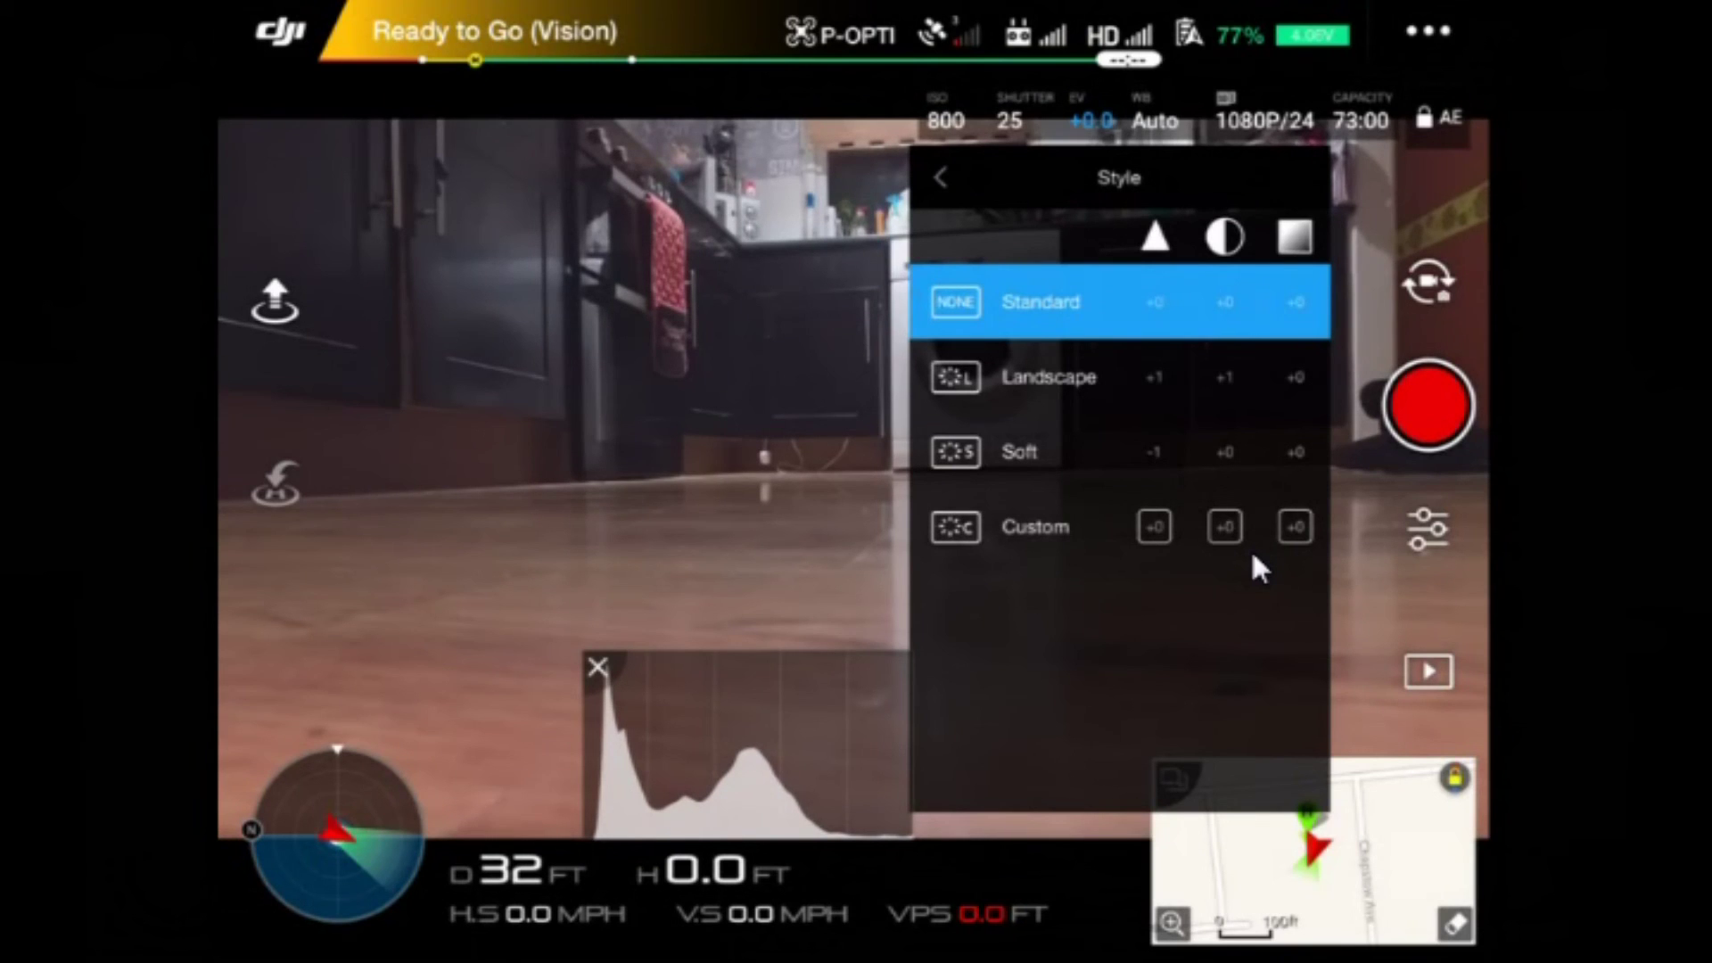
key("Escape")
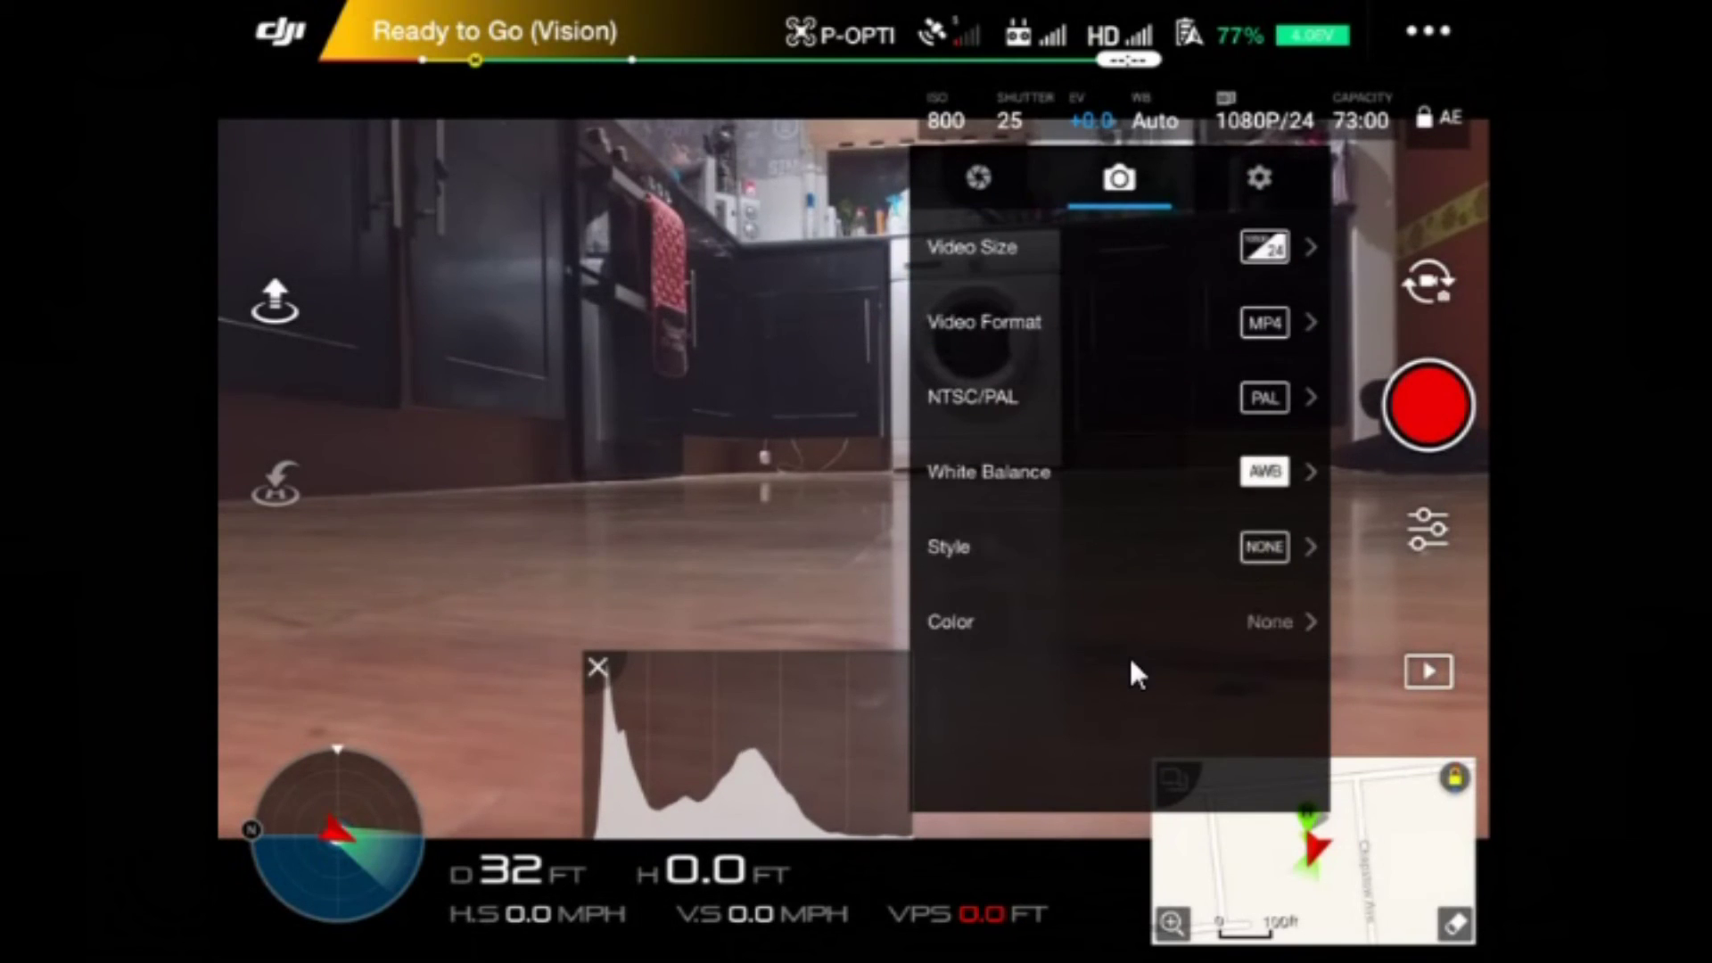
left_click(1131, 660)
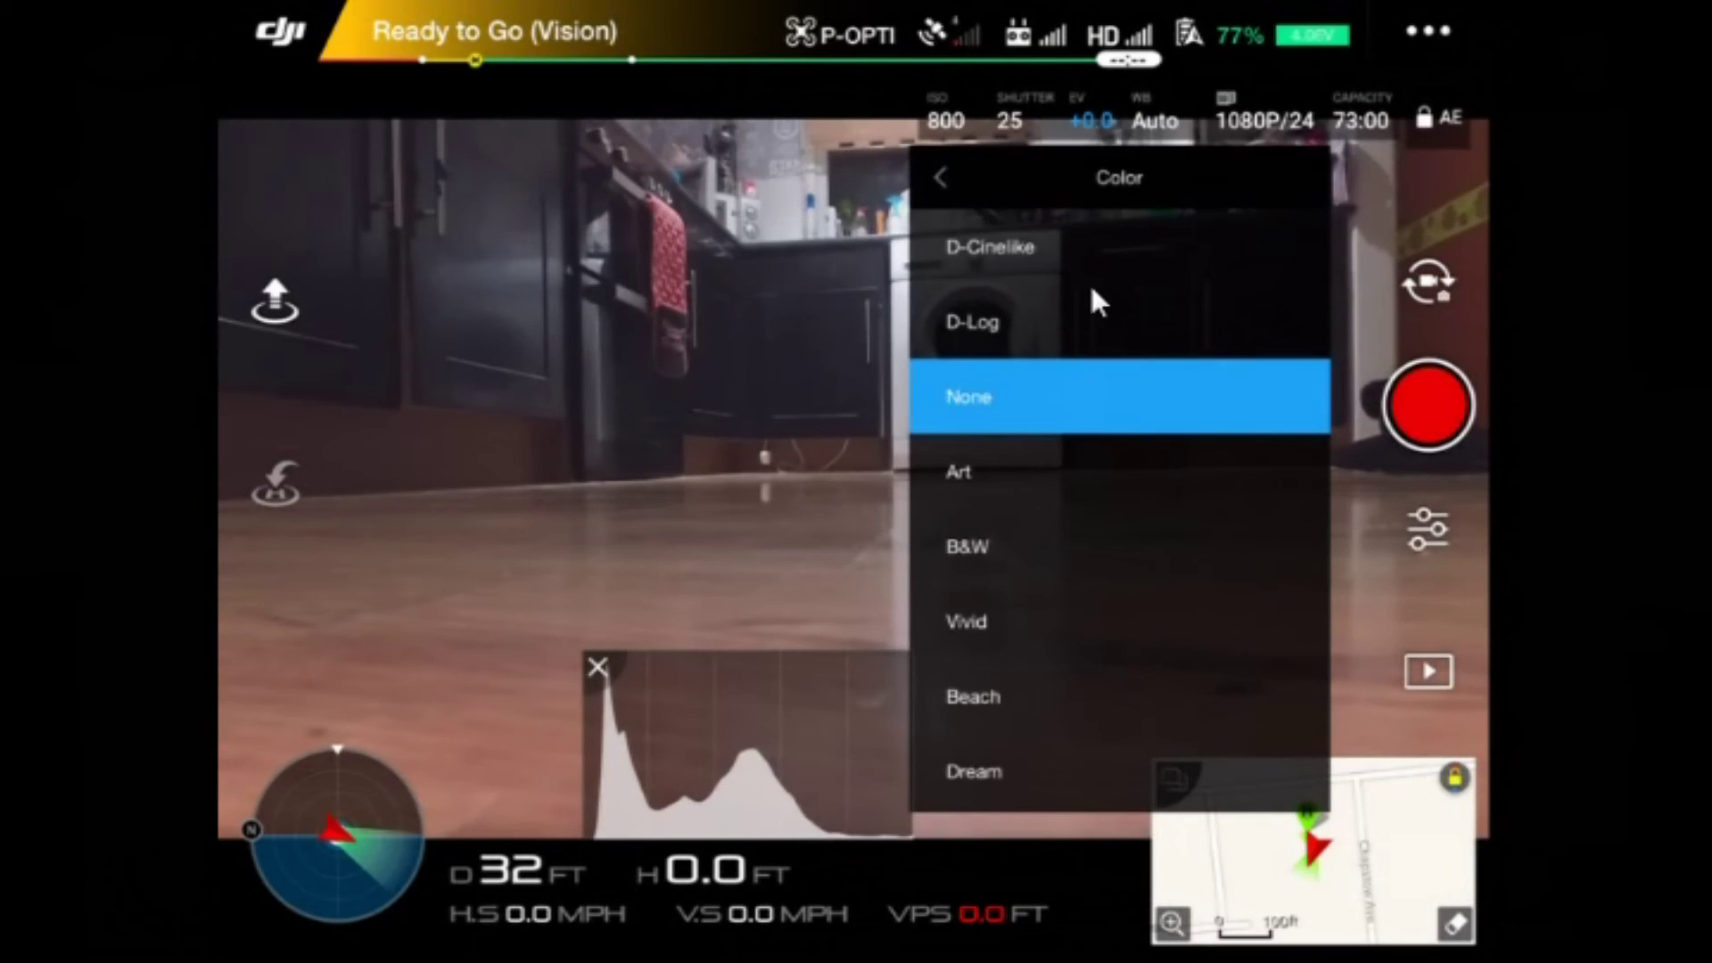
left_click(1049, 264)
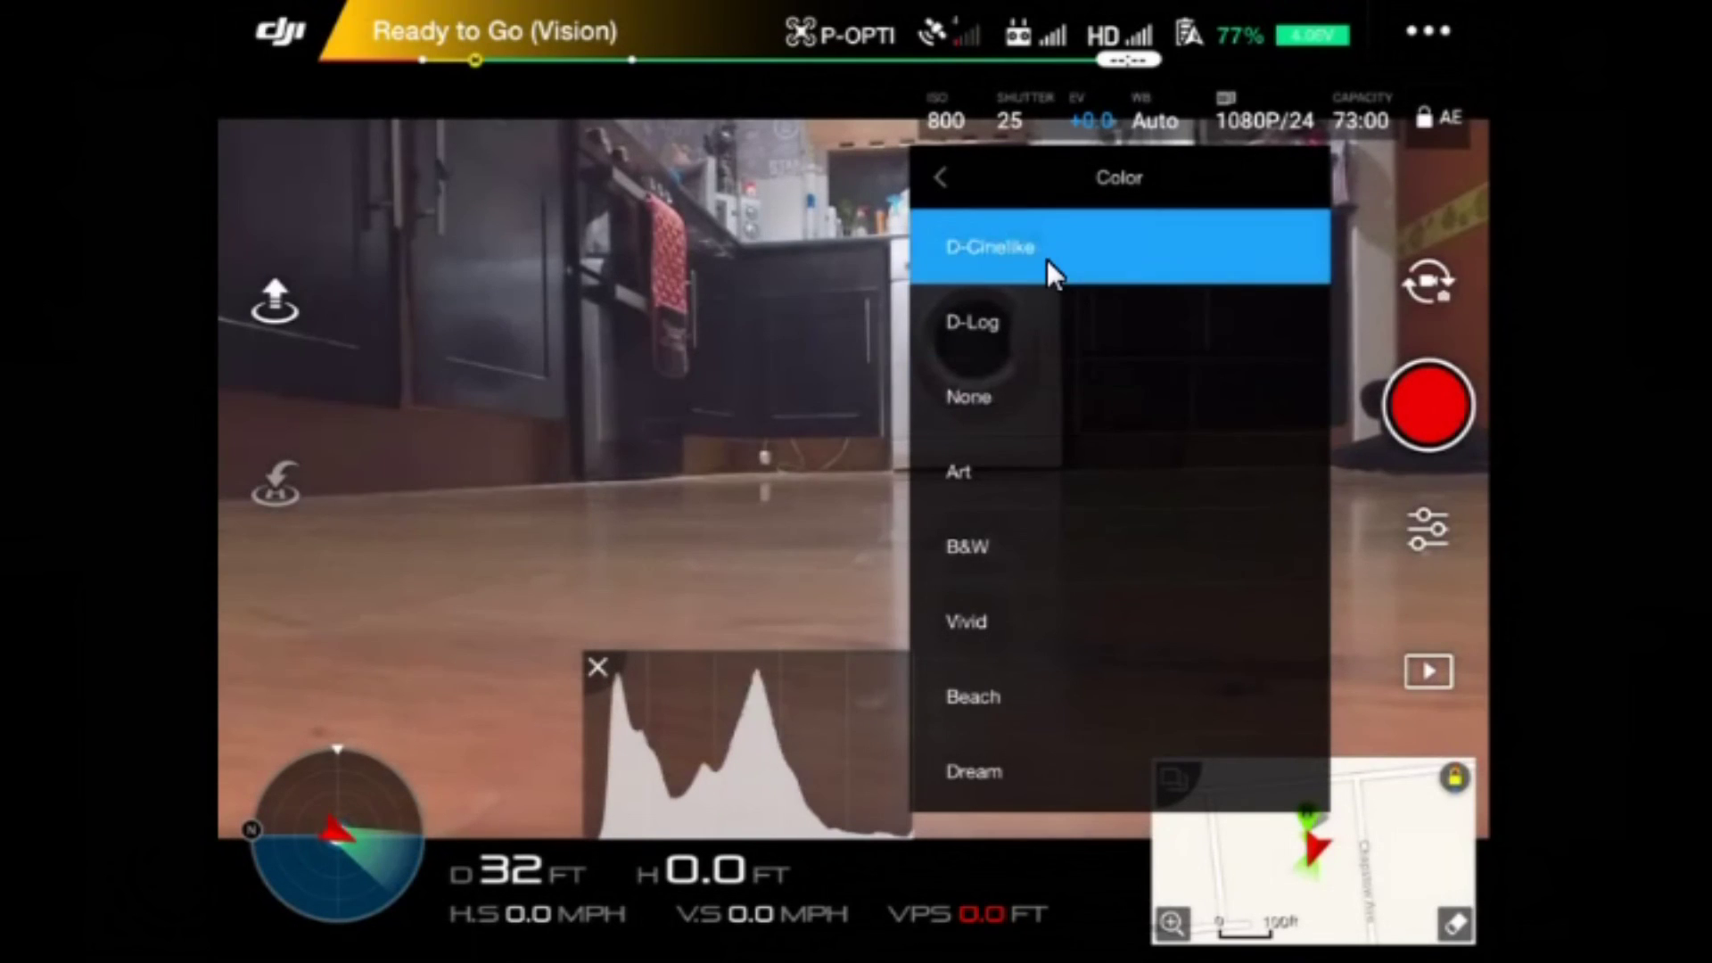
key("Down")
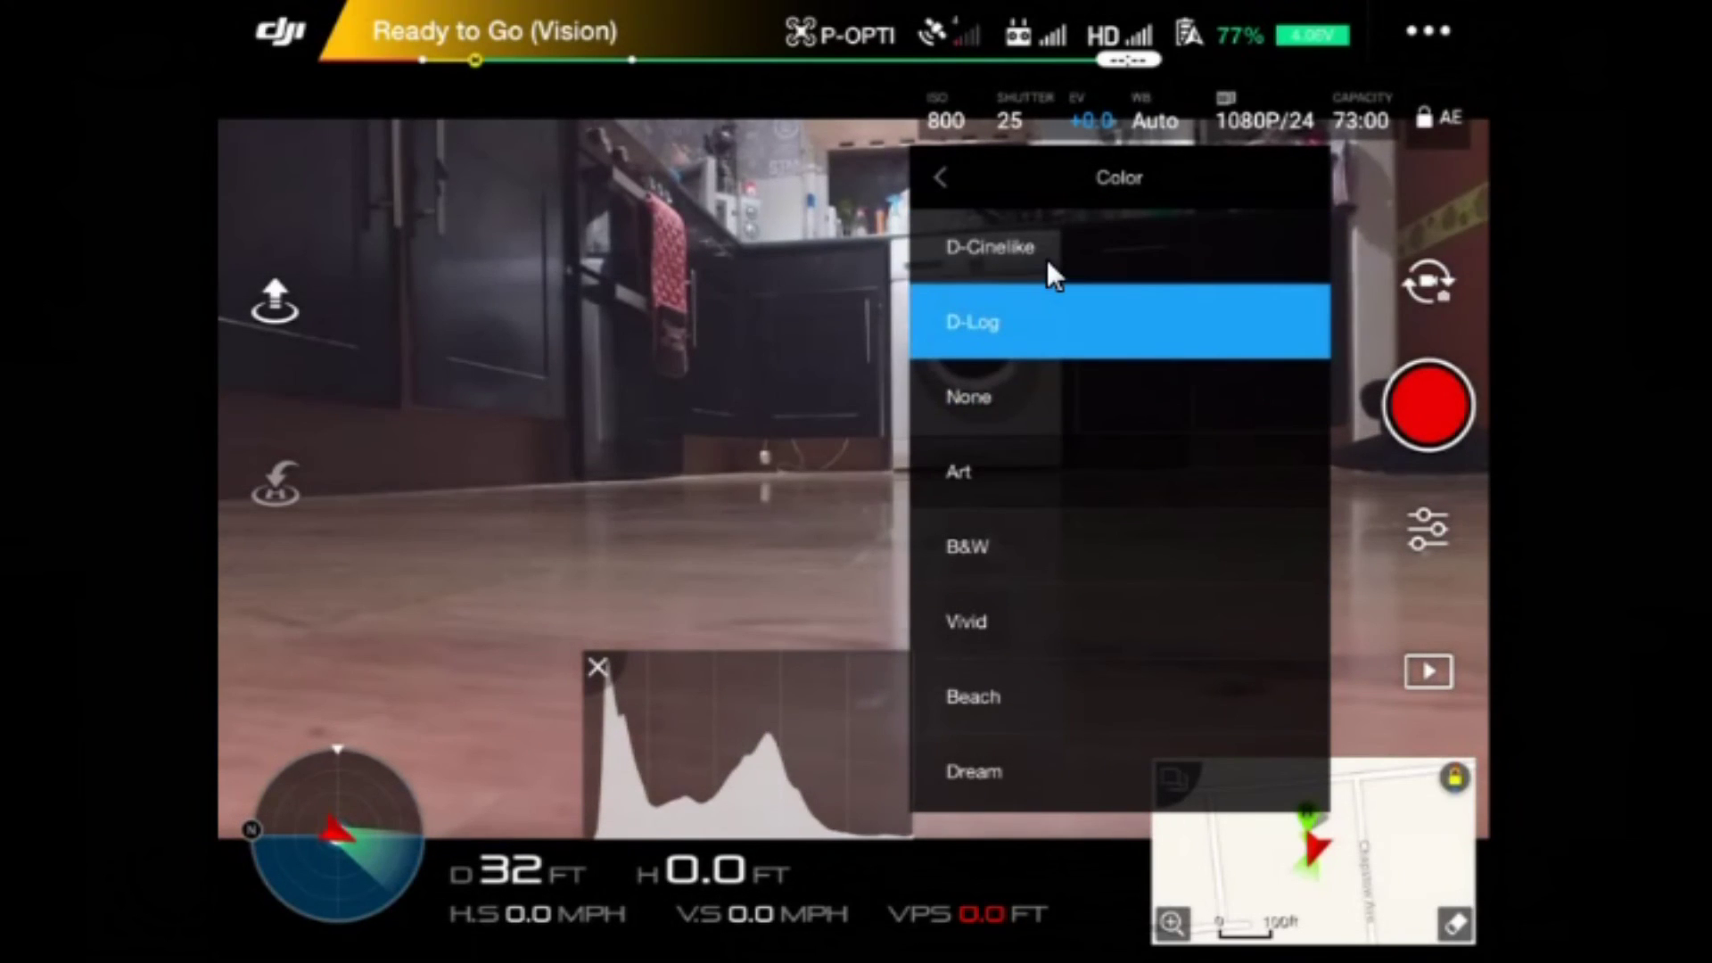
key("Down")
key("Down")
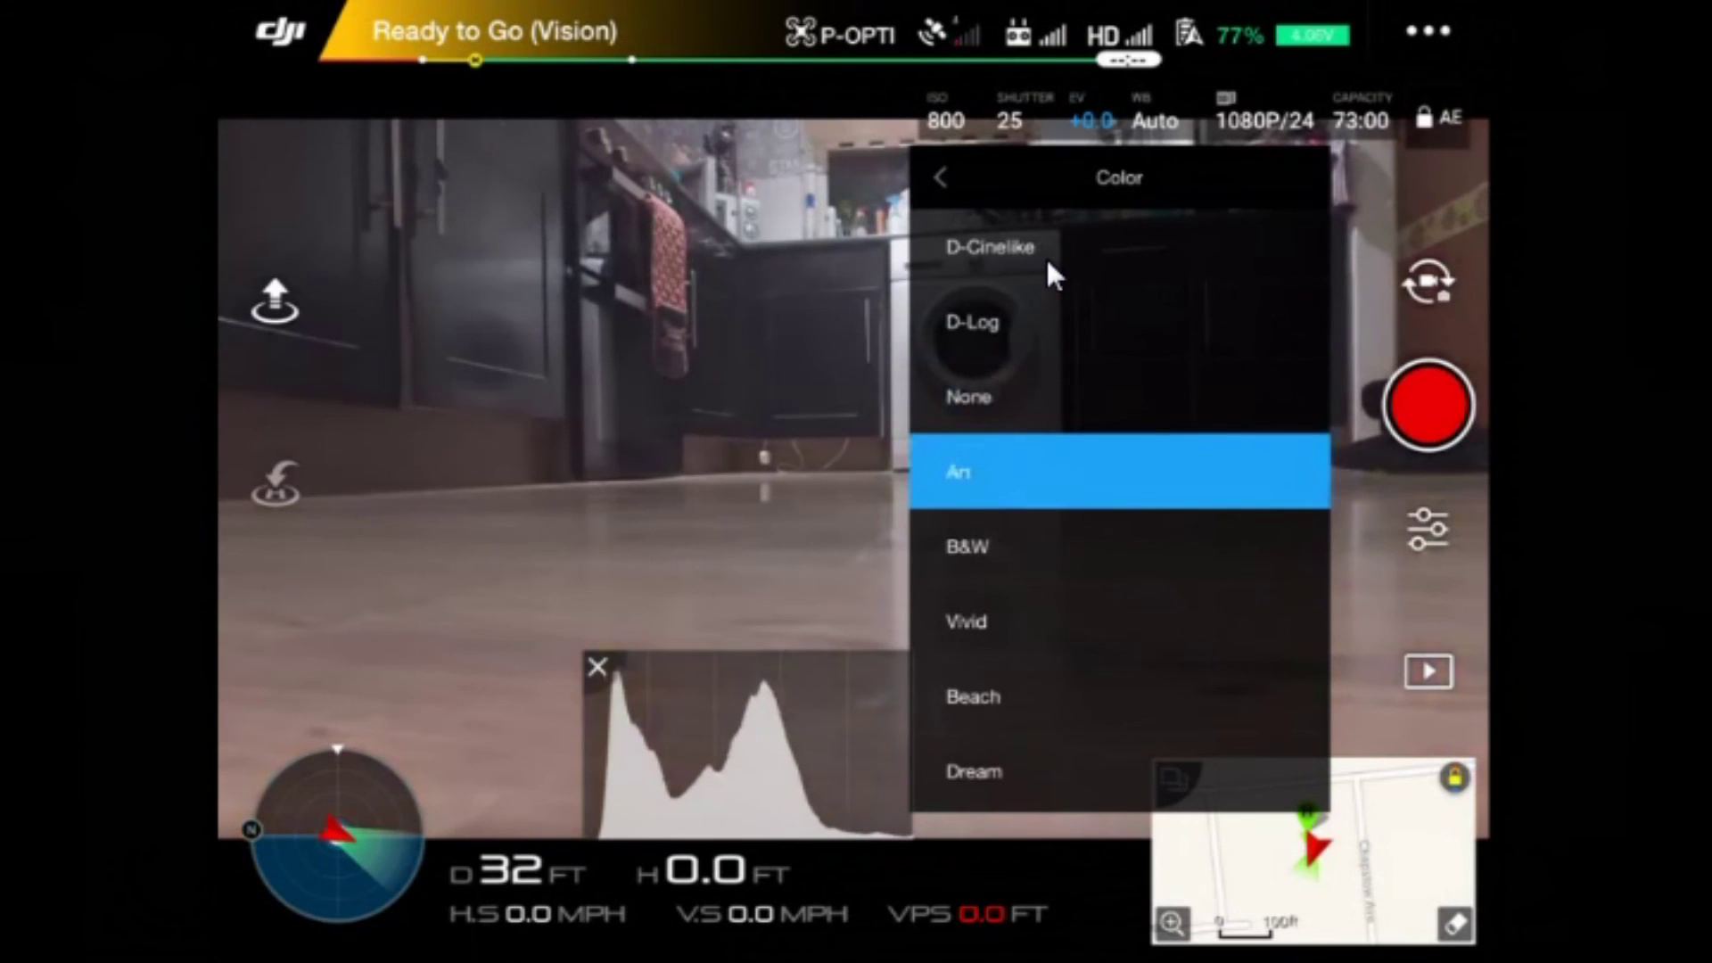
key("Down")
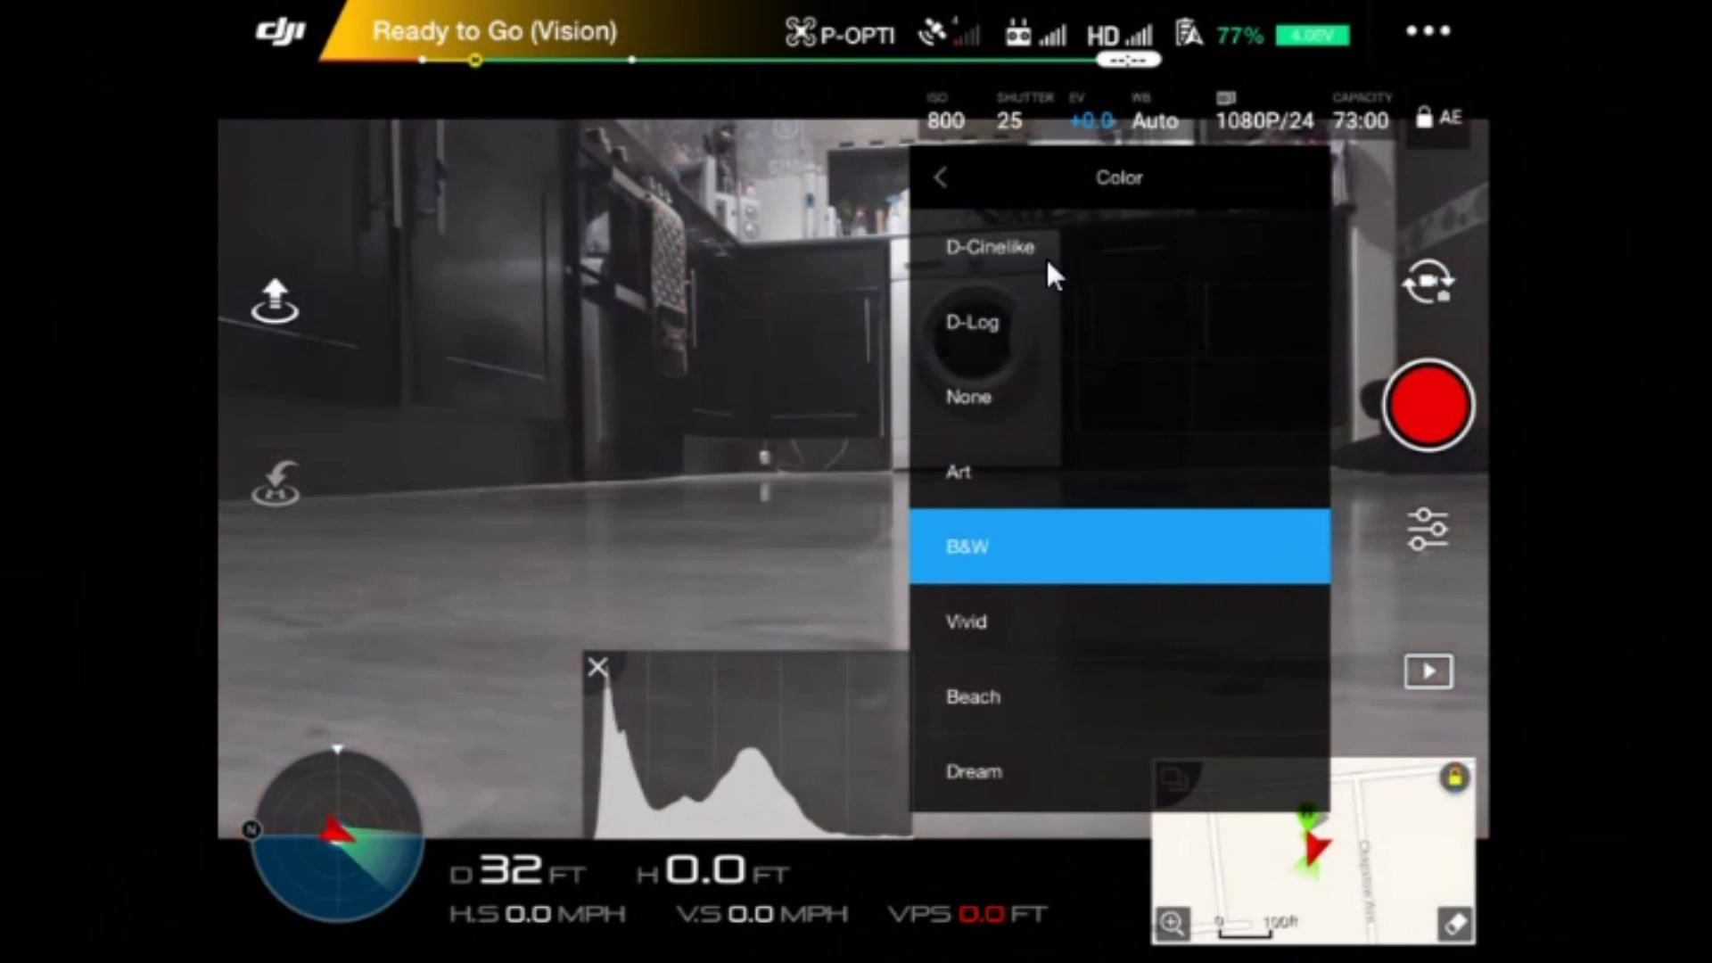
key("Down")
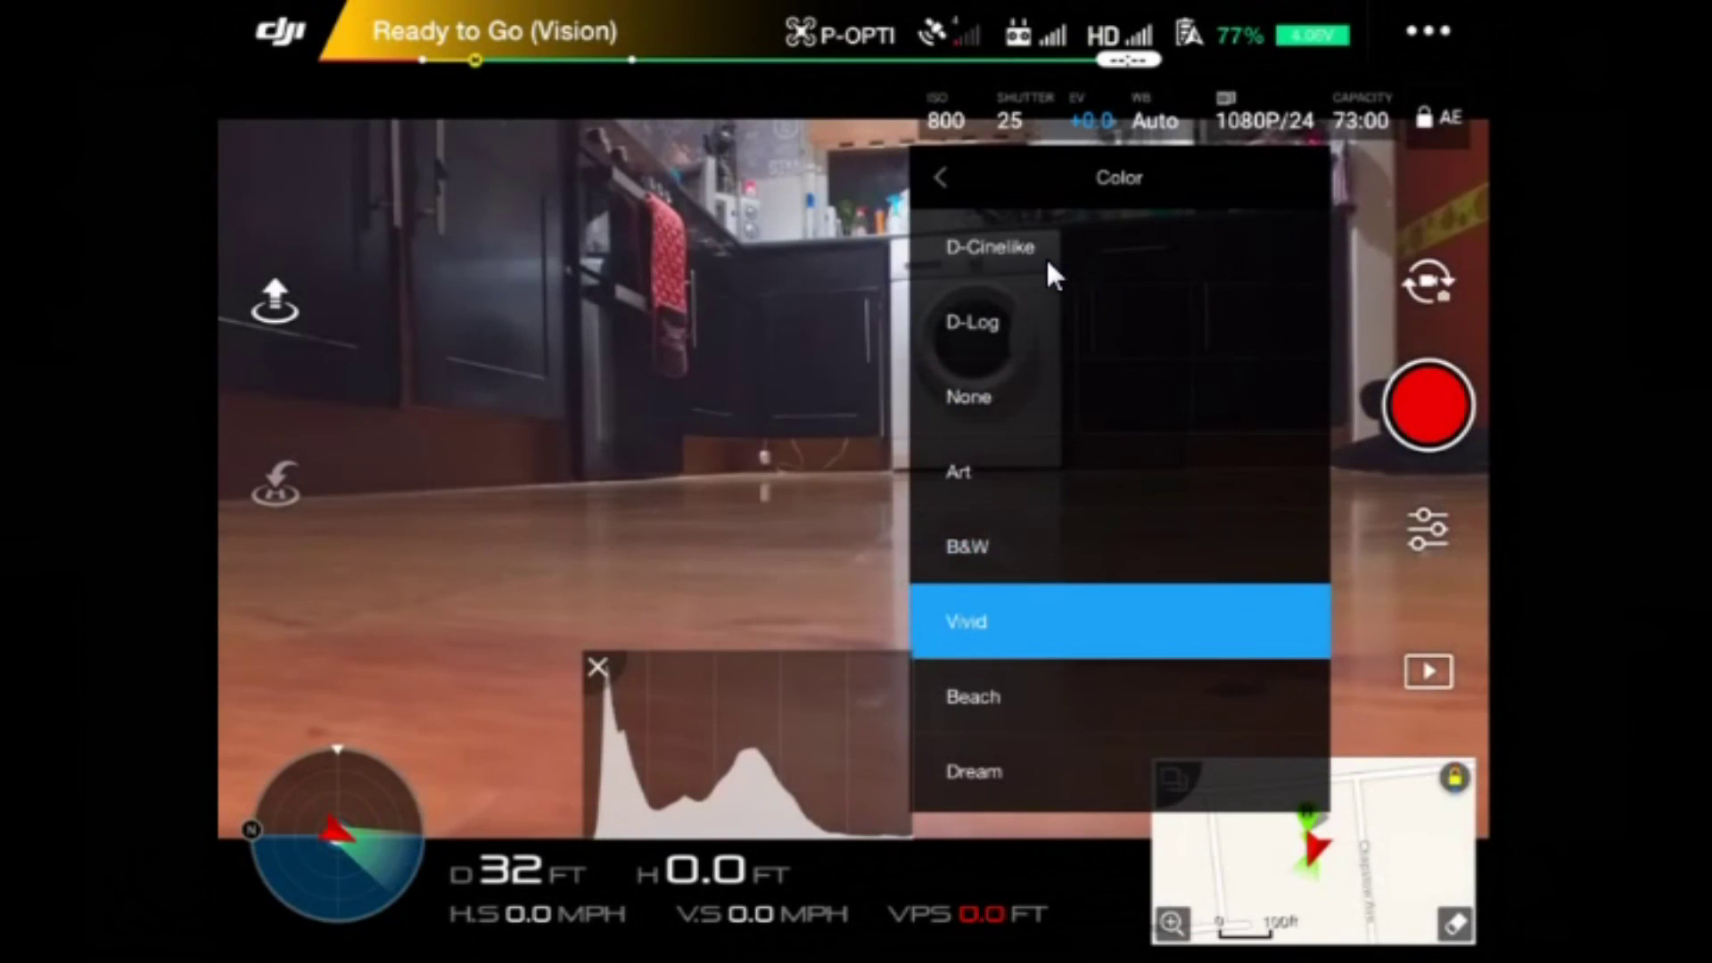
key("Down")
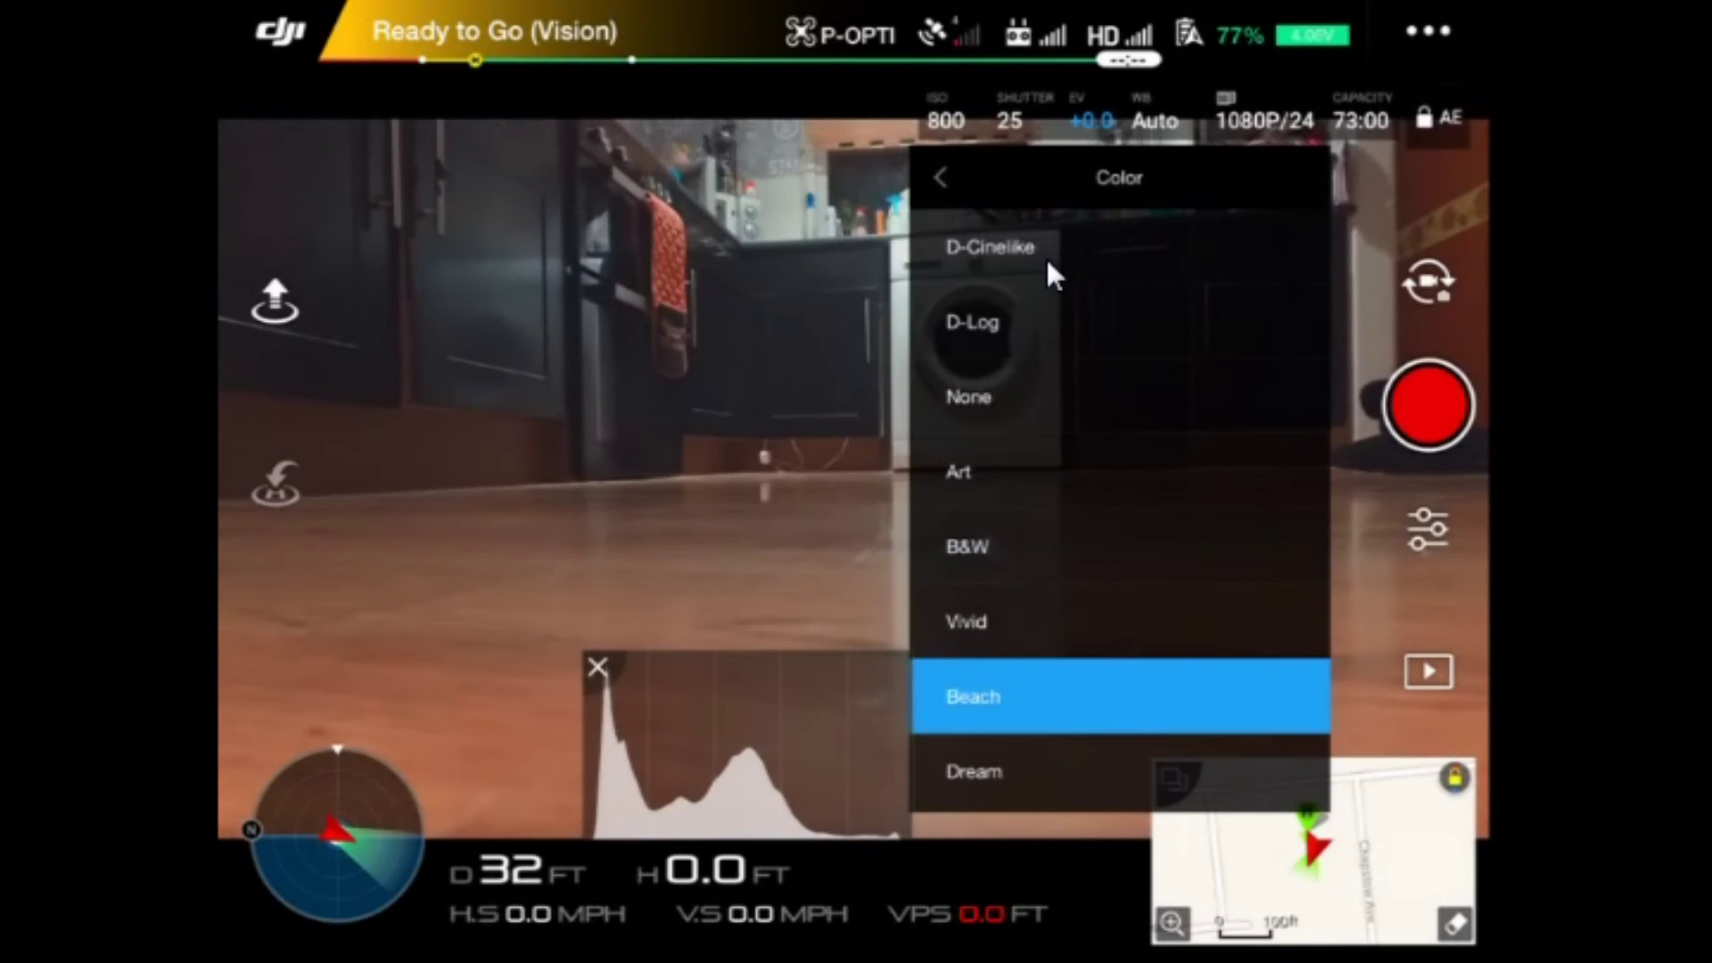
scroll(1045, 255, "down", 3)
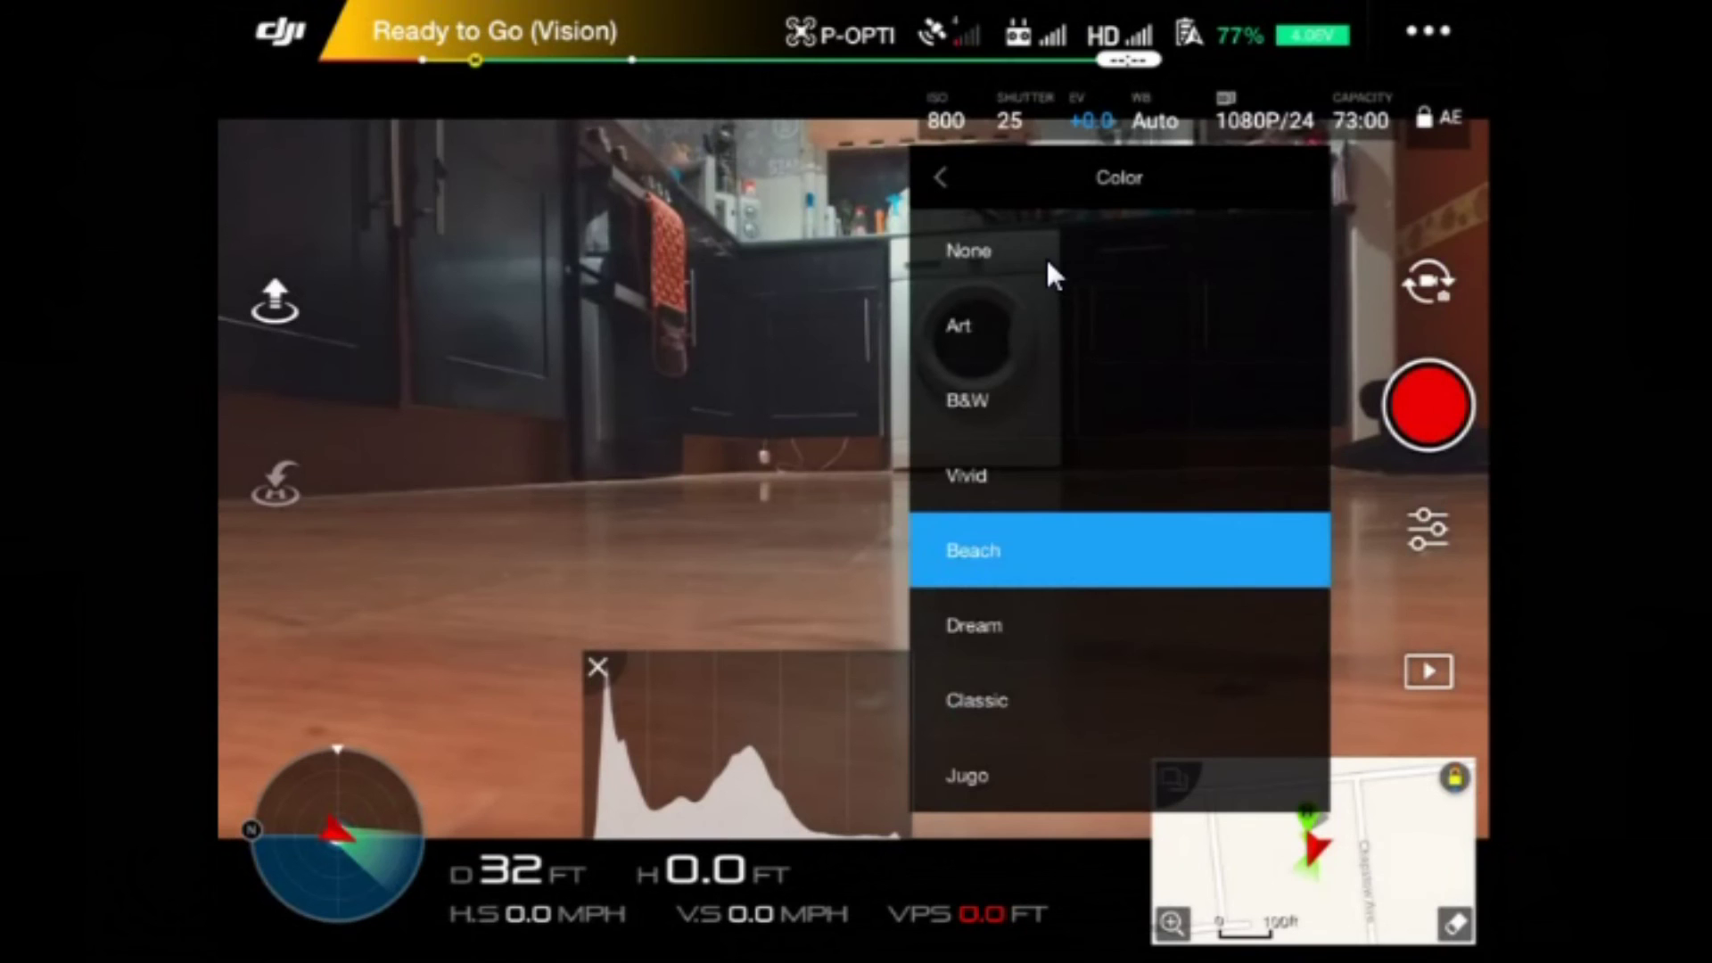
scroll(1045, 255, "up", 2)
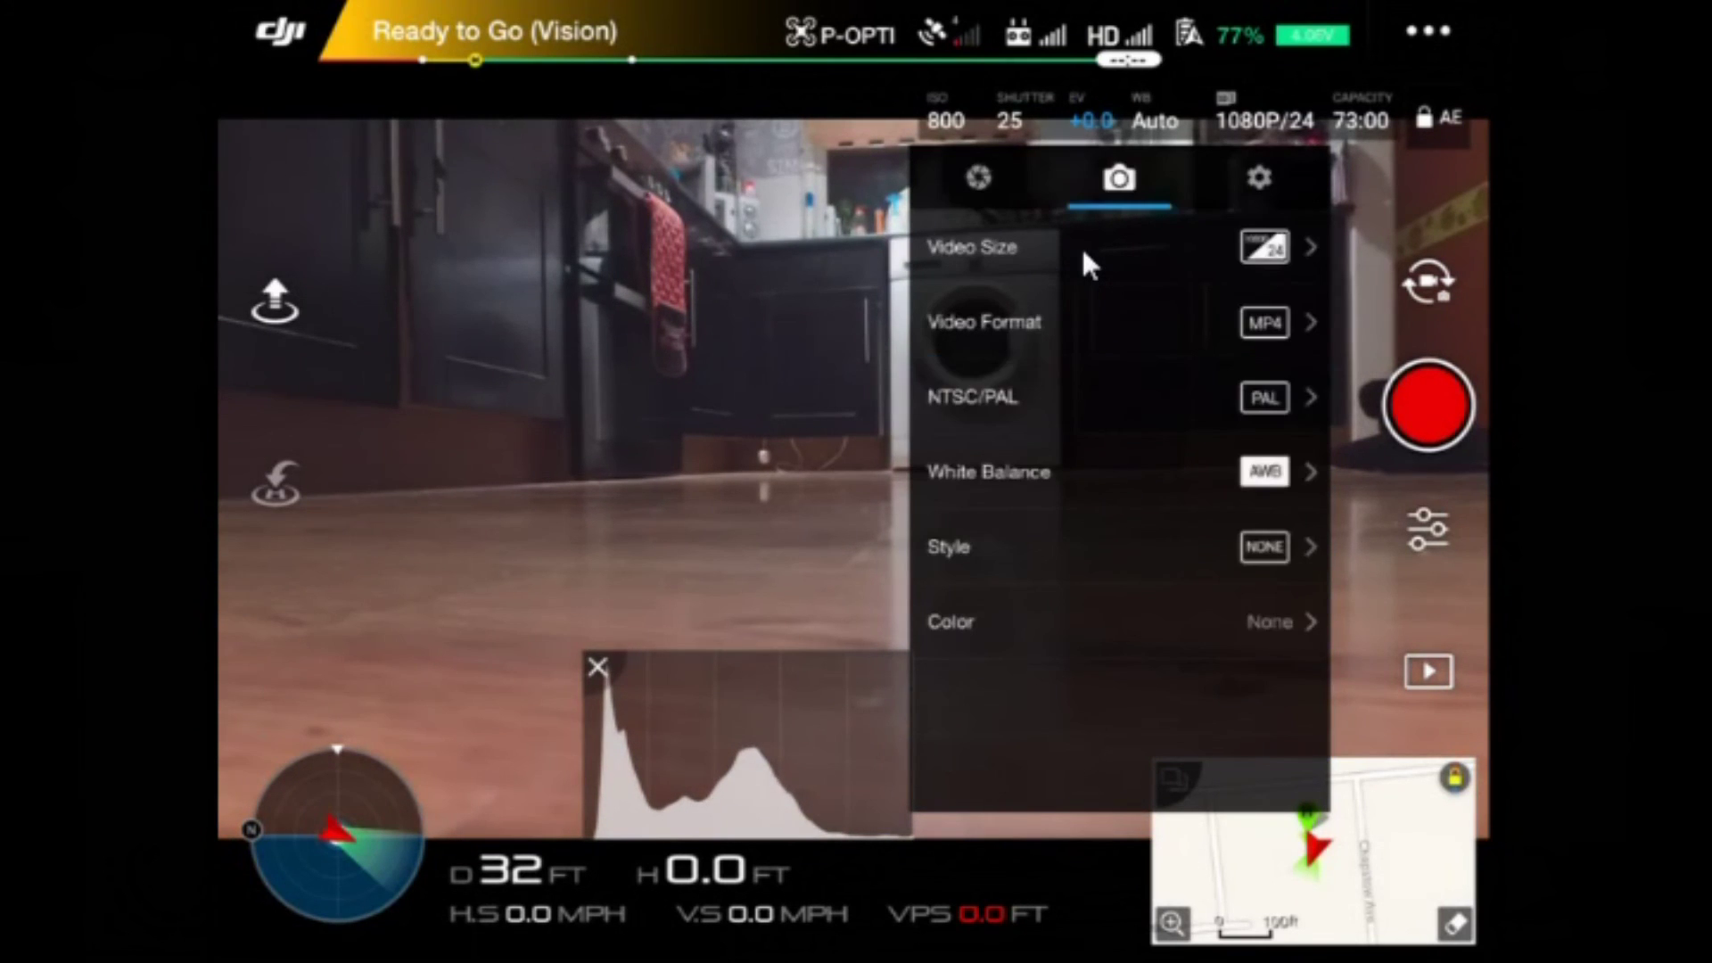
Check display options and Auto exposure (ISO 800, shutter 25, EV +0.0), then switch to photo mode.
left_click(1276, 186)
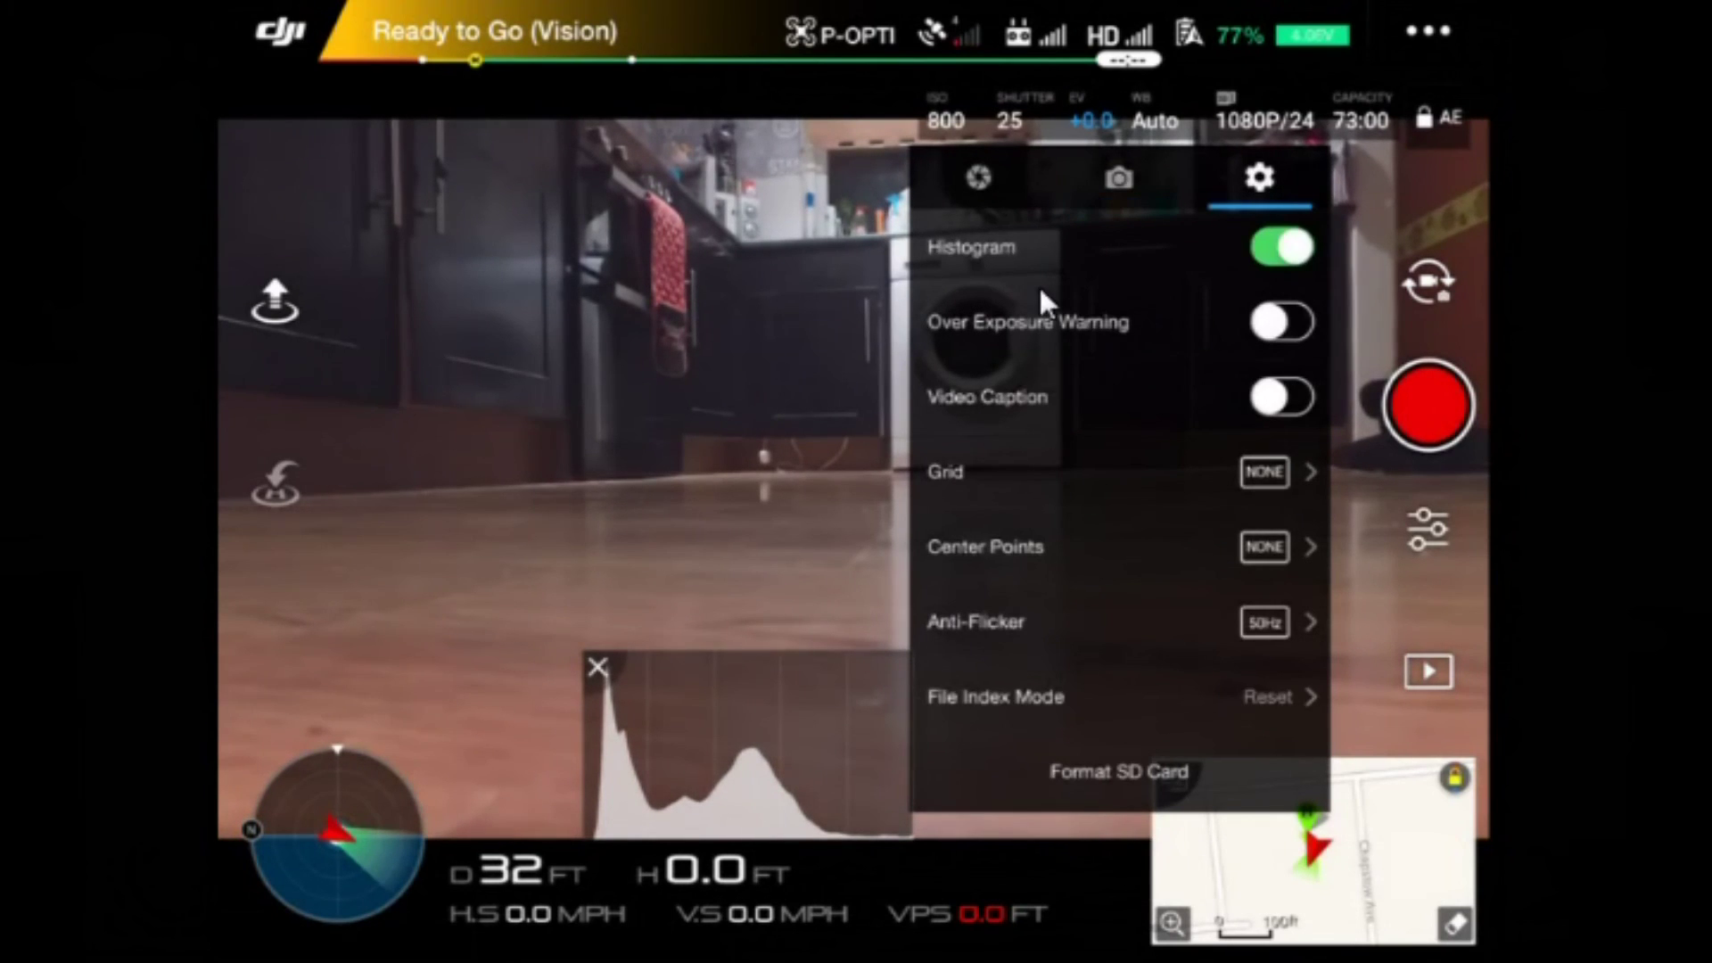
left_click(973, 171)
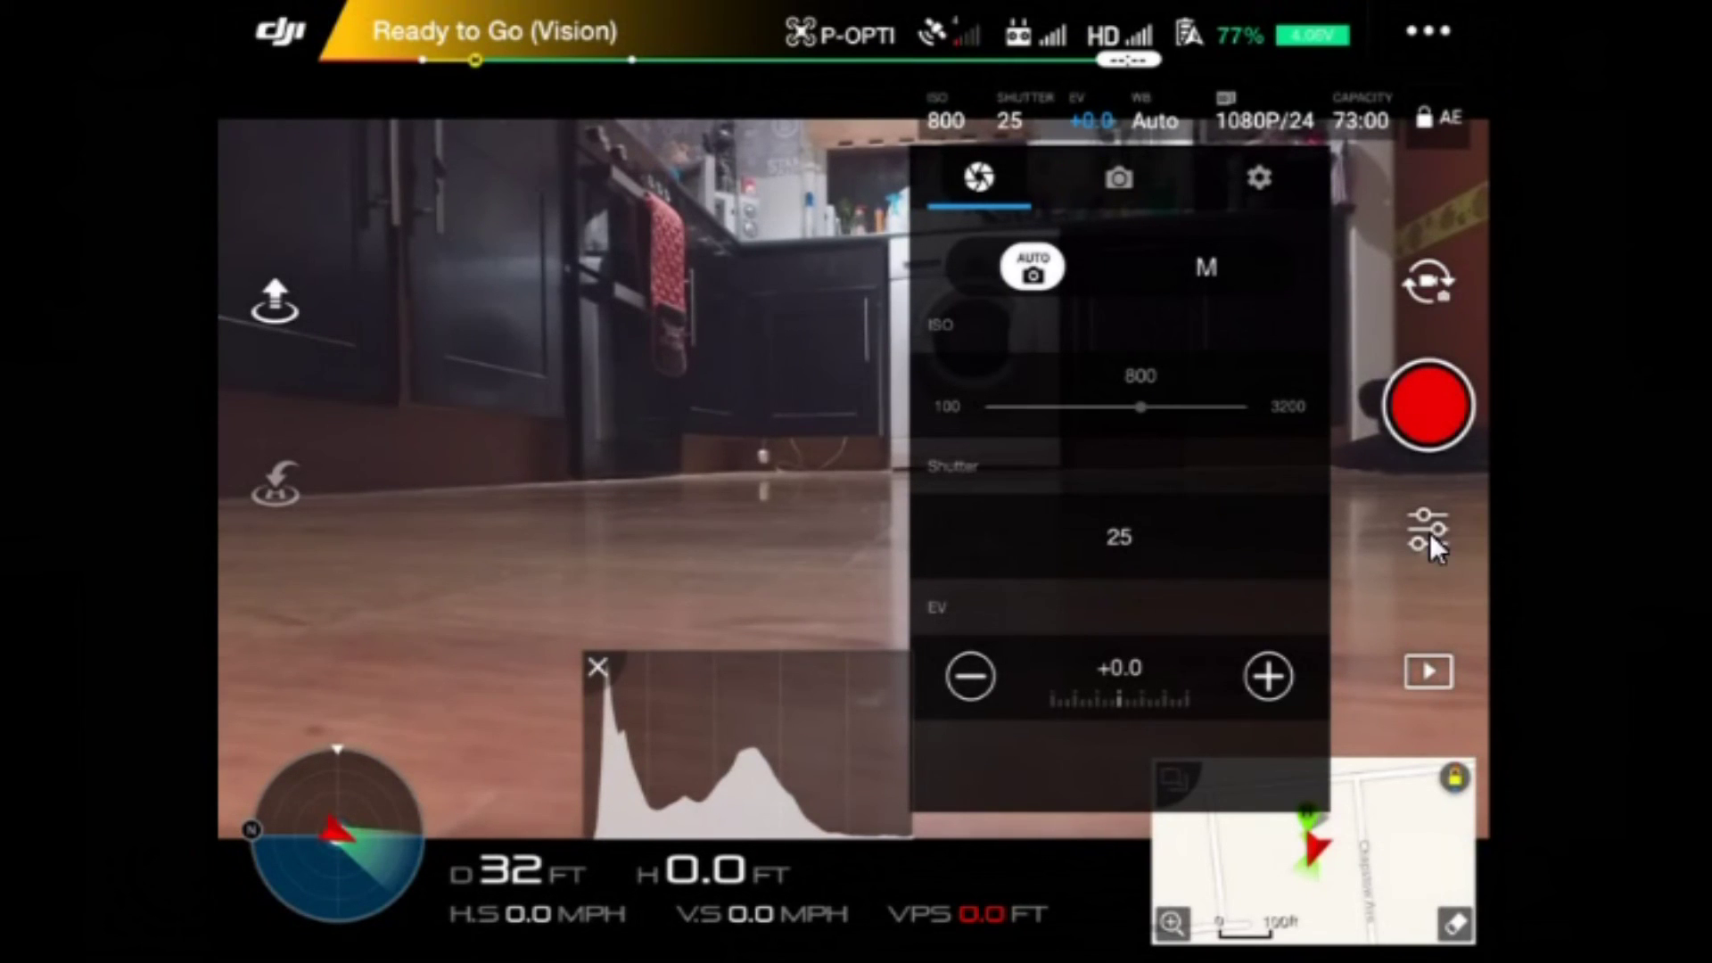
left_click(1427, 285)
left_click(1415, 408)
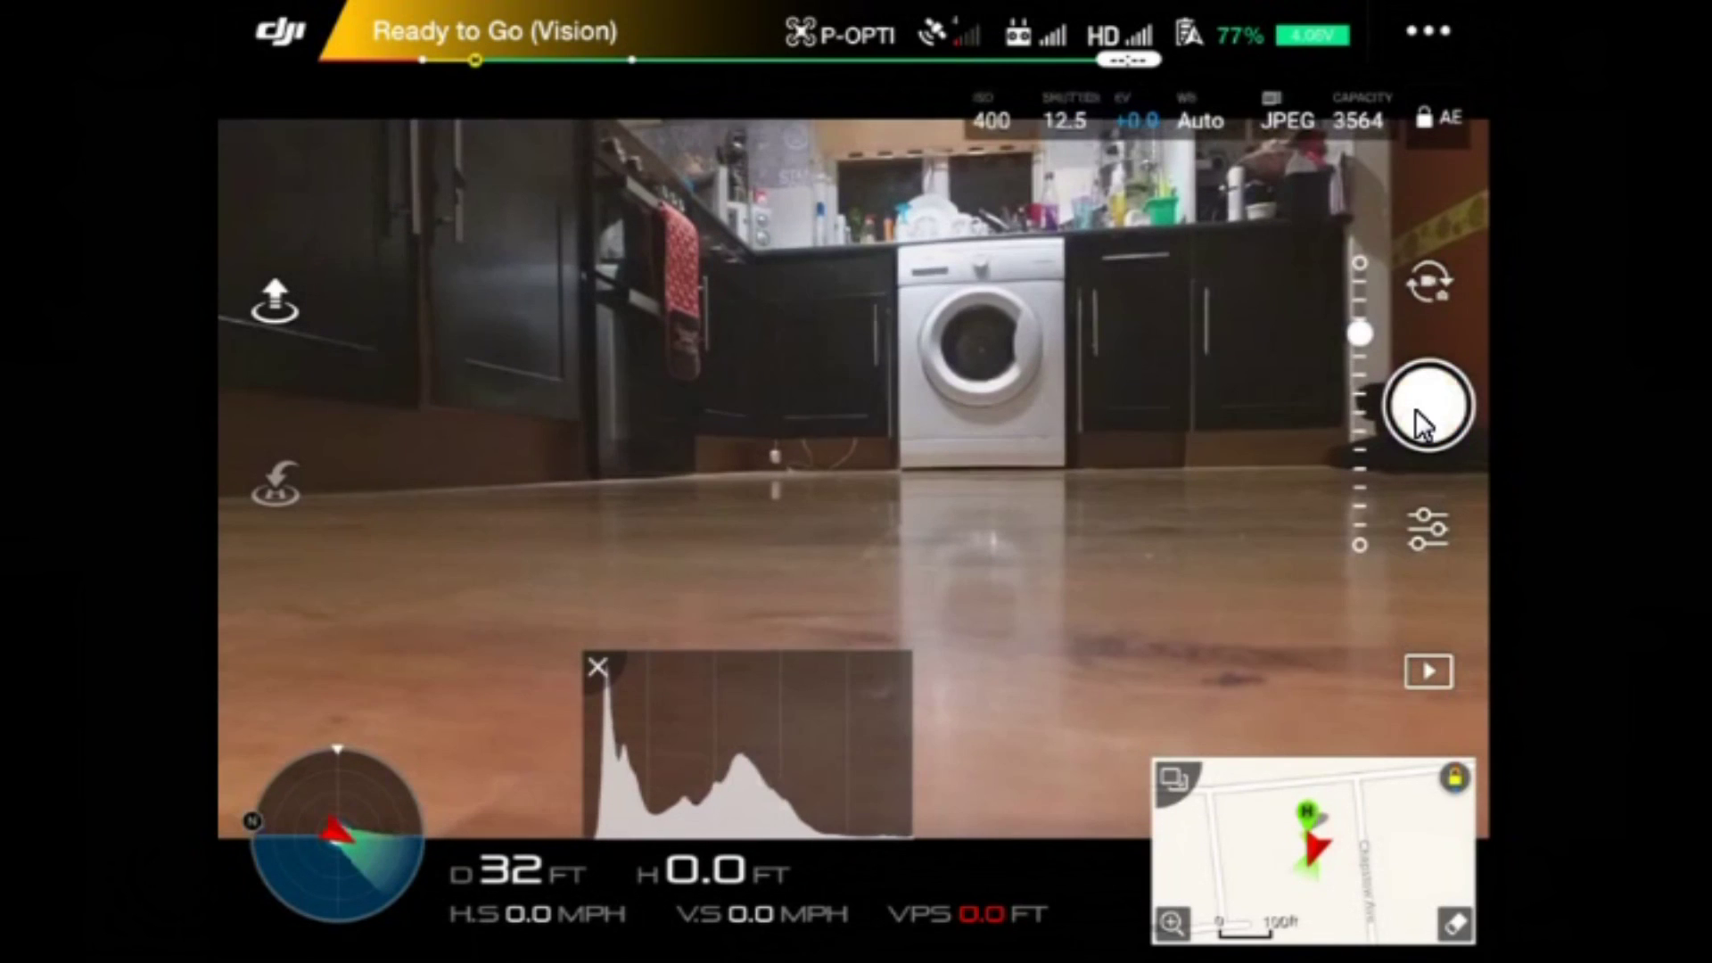
Bring up the photo settings list and review the available photo shooting modes.
left_click(1423, 524)
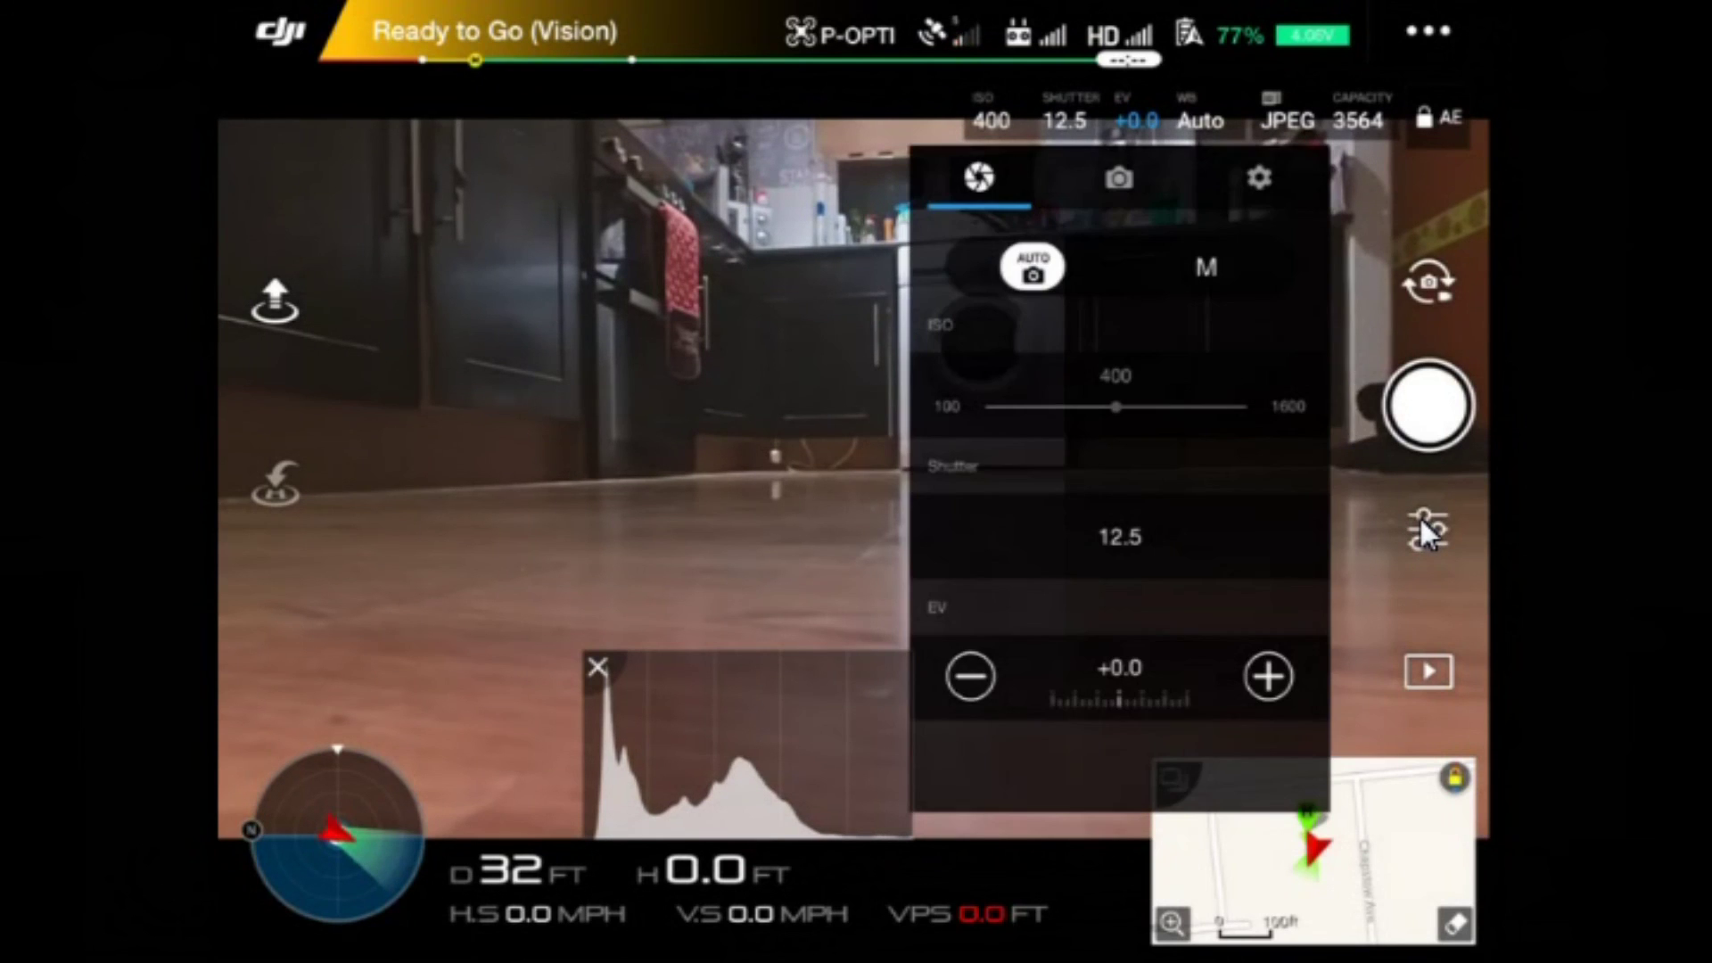
left_click(1121, 182)
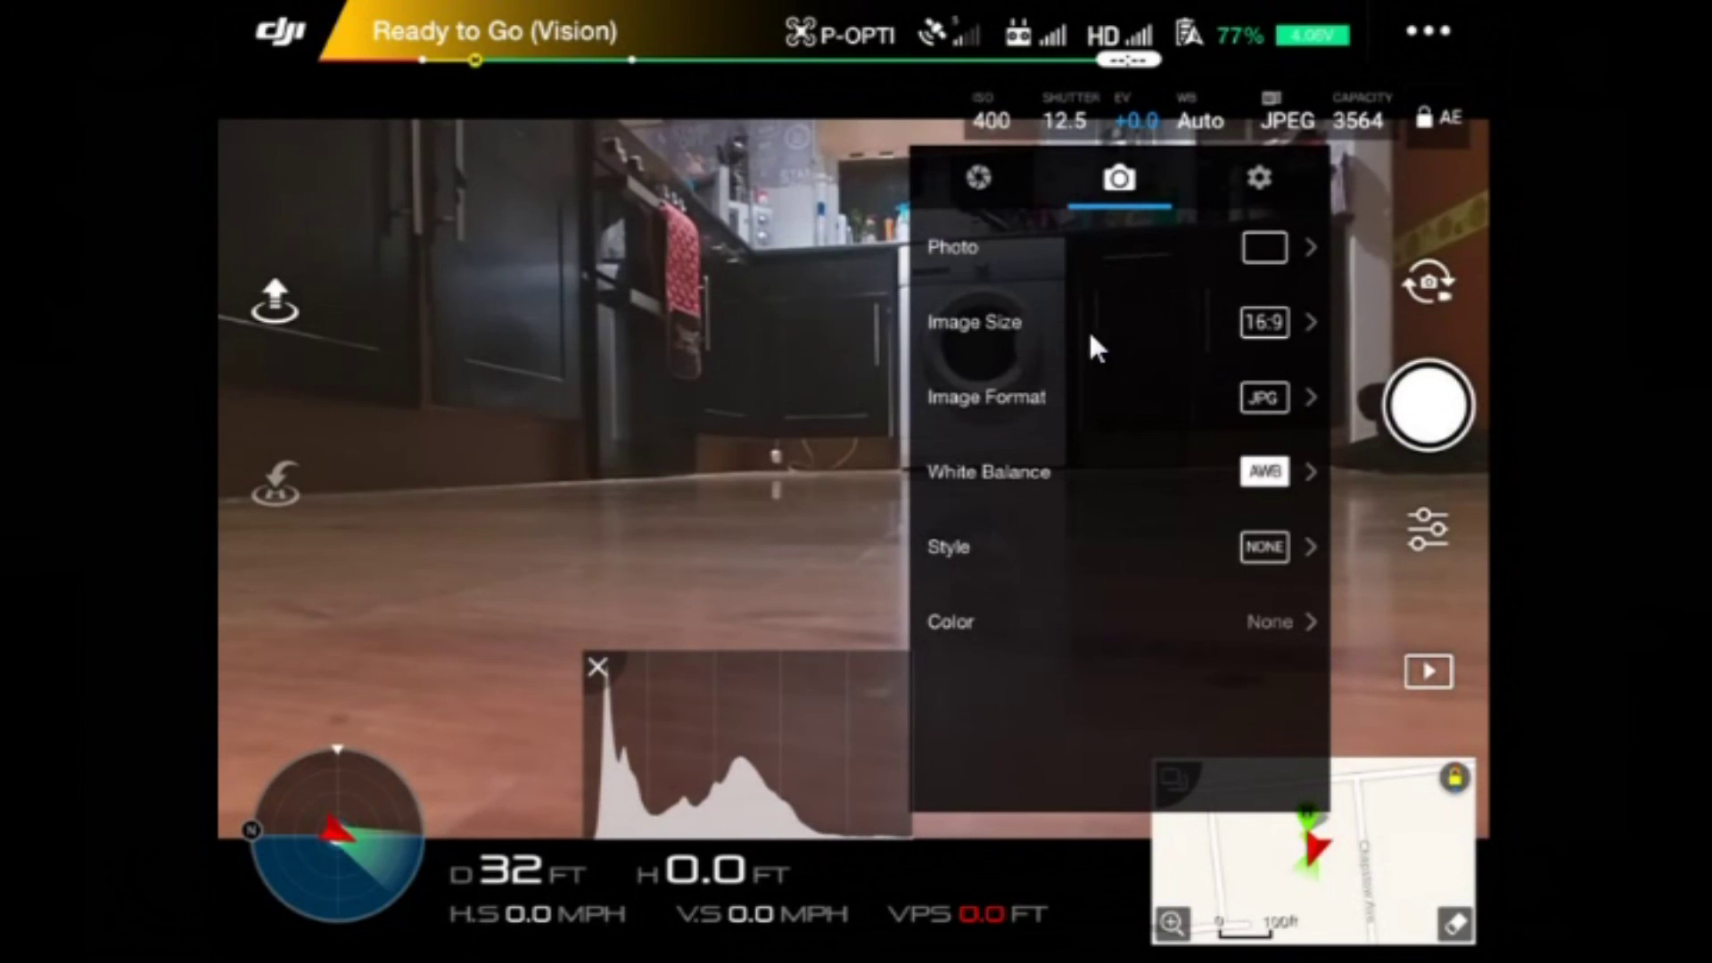
left_click(1281, 249)
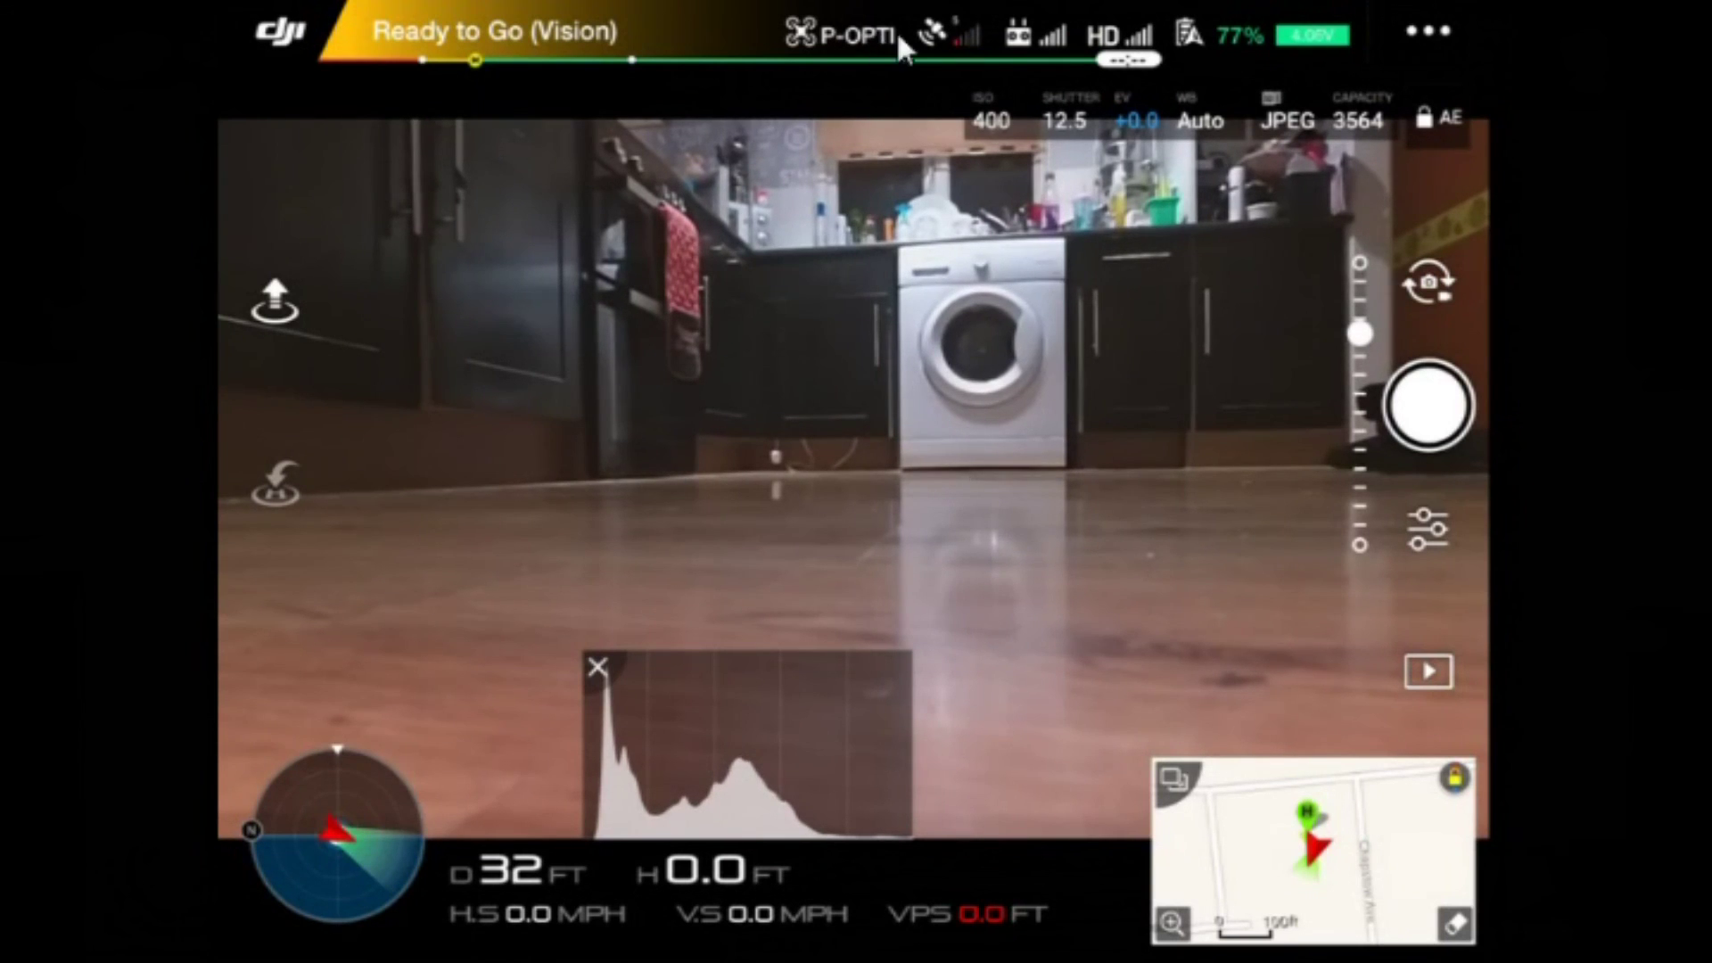
Check the remote controller and HD image transmission settings, then engage auto-exposure lock.
left_click(1026, 39)
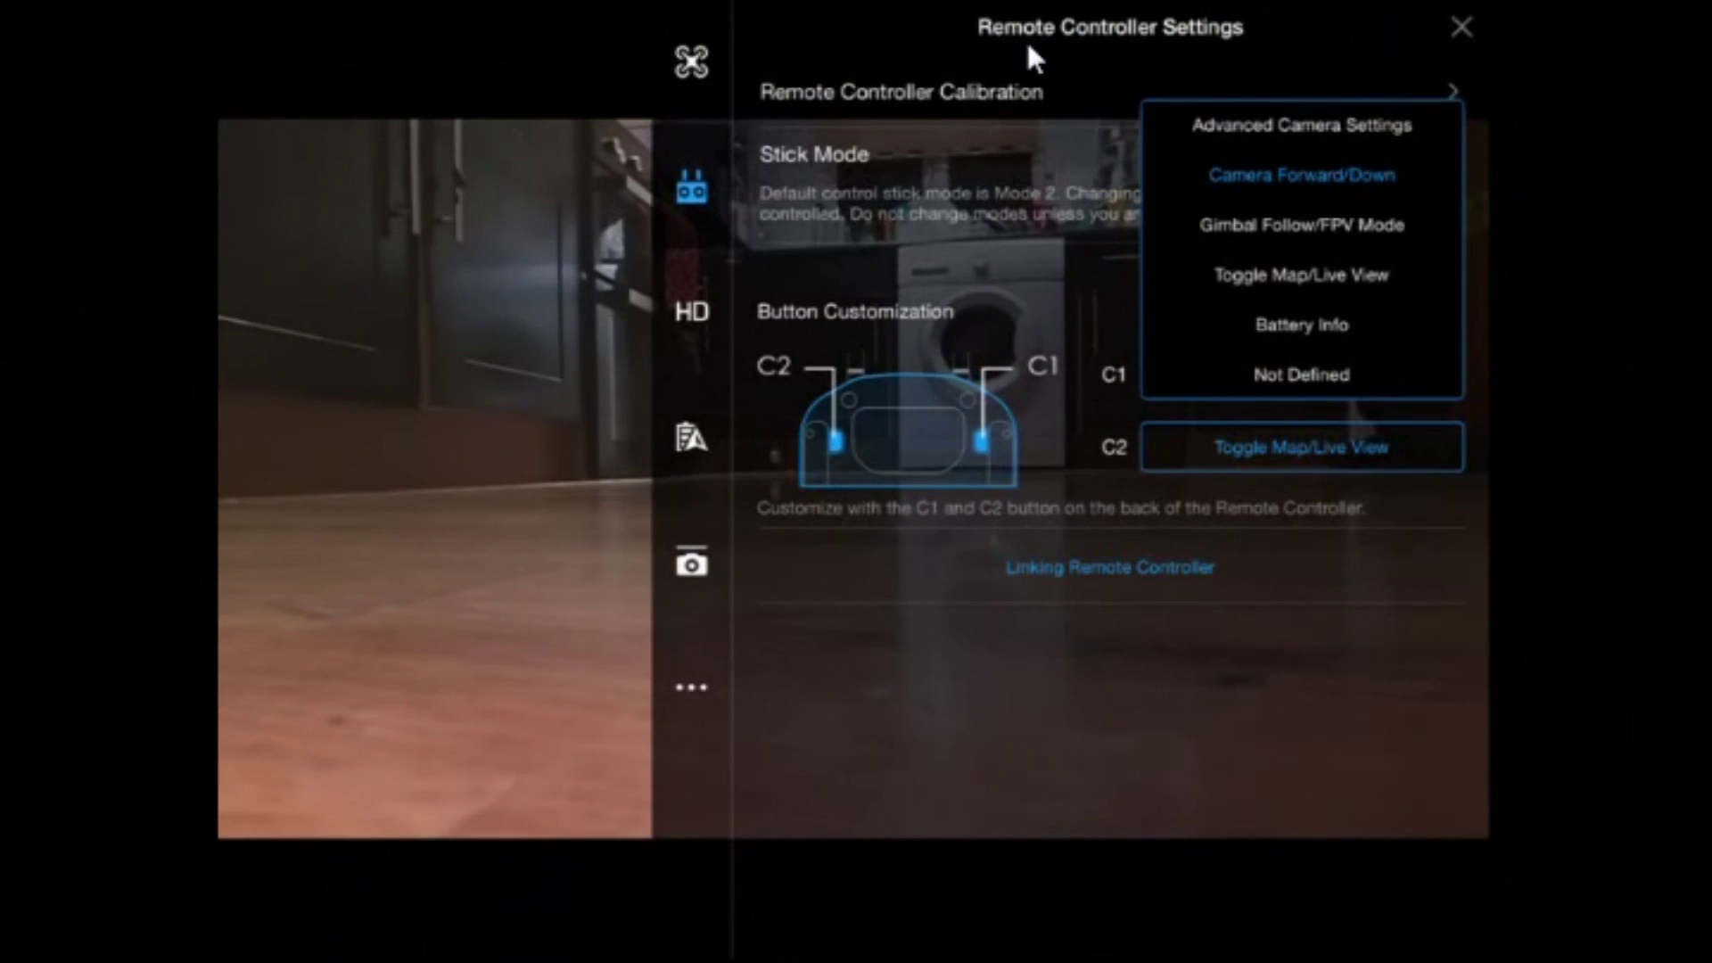
left_click(1026, 39)
left_click(1026, 39)
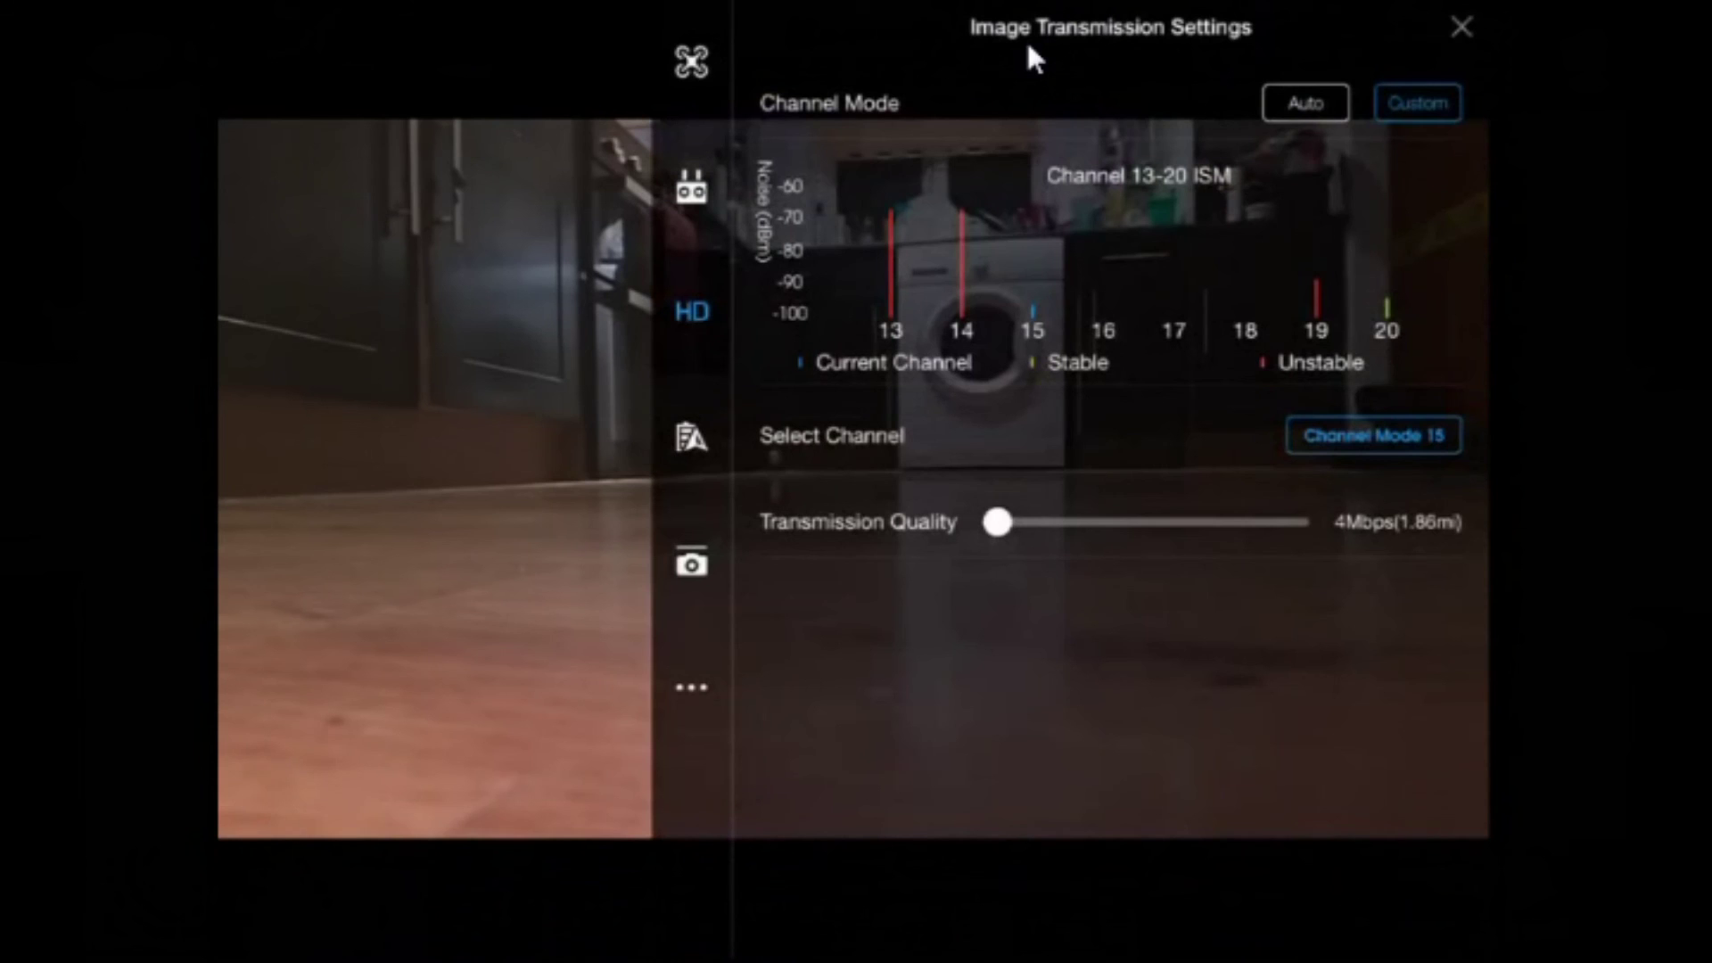
left_click(1025, 39)
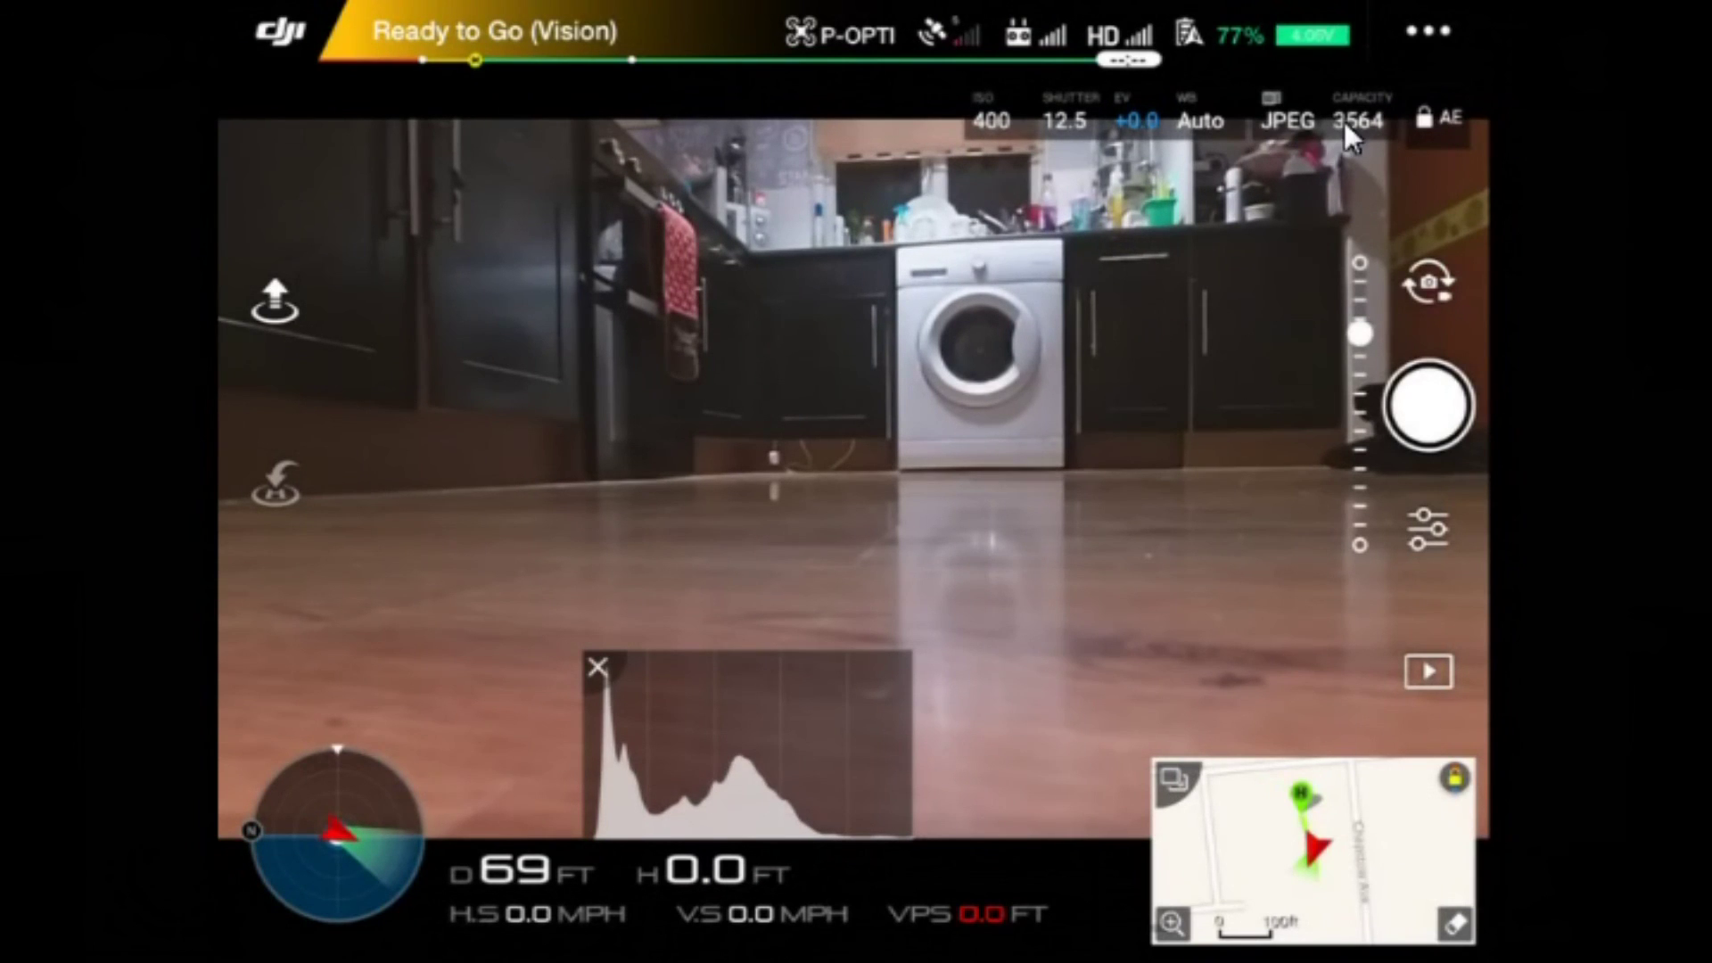
left_click(1424, 121)
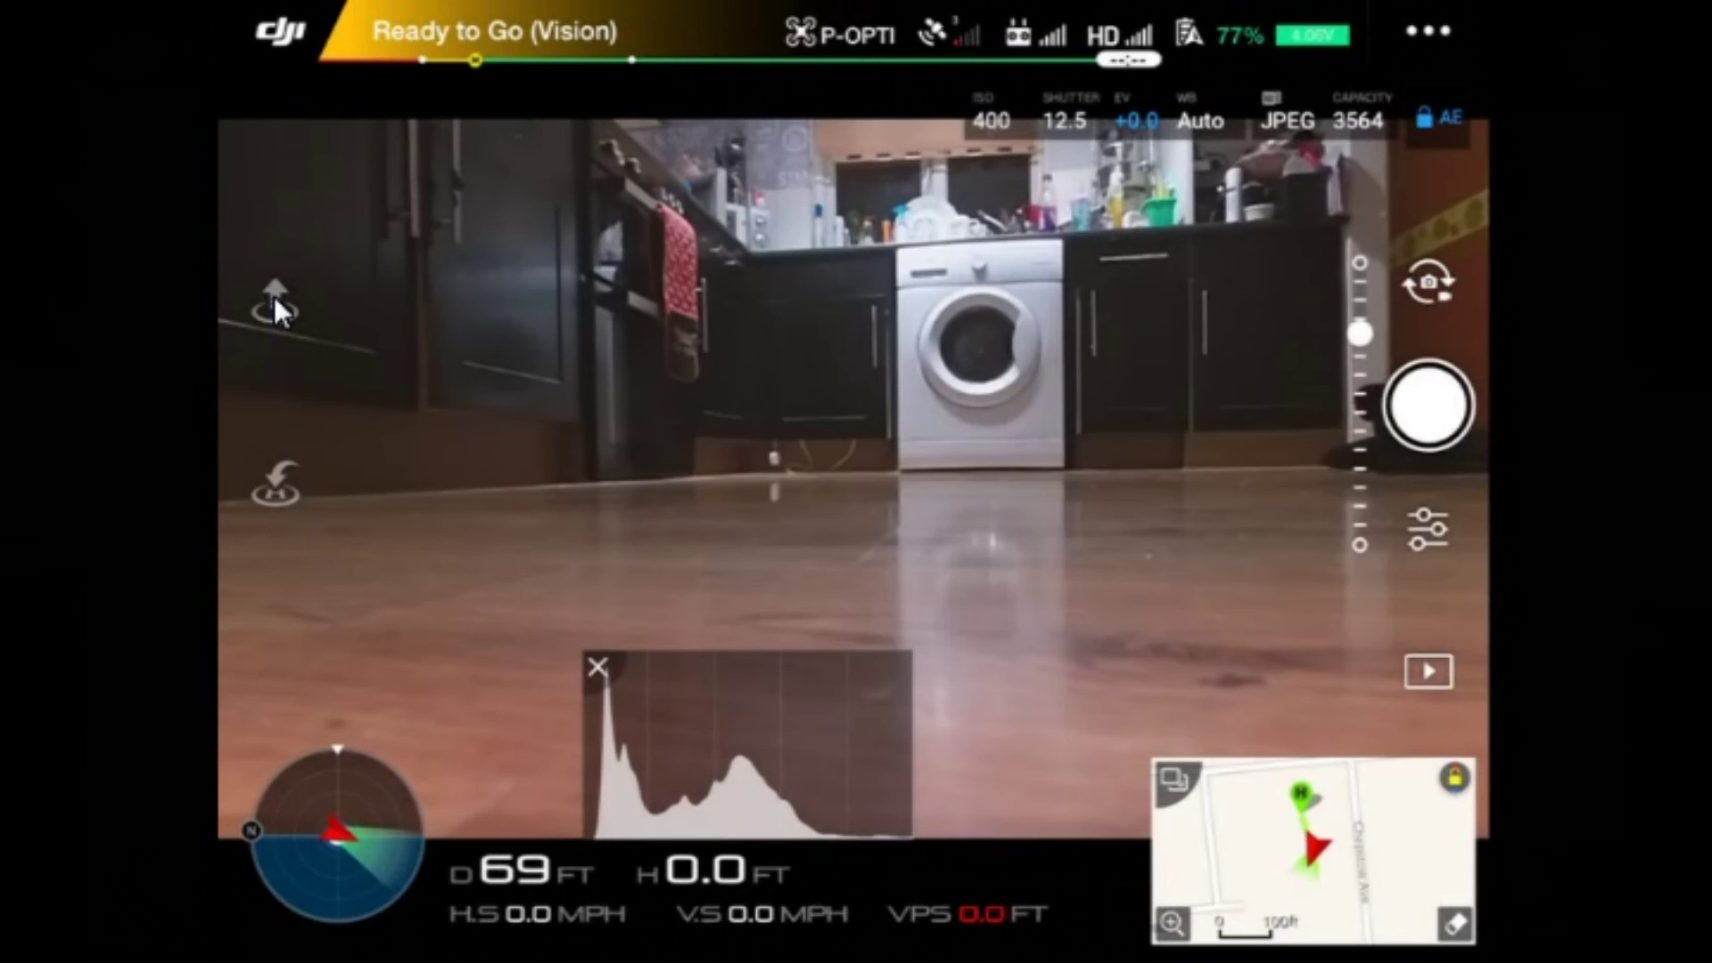
Bring up the Slide to Takeoff prompt and cancel it without taking off.
left_click(276, 303)
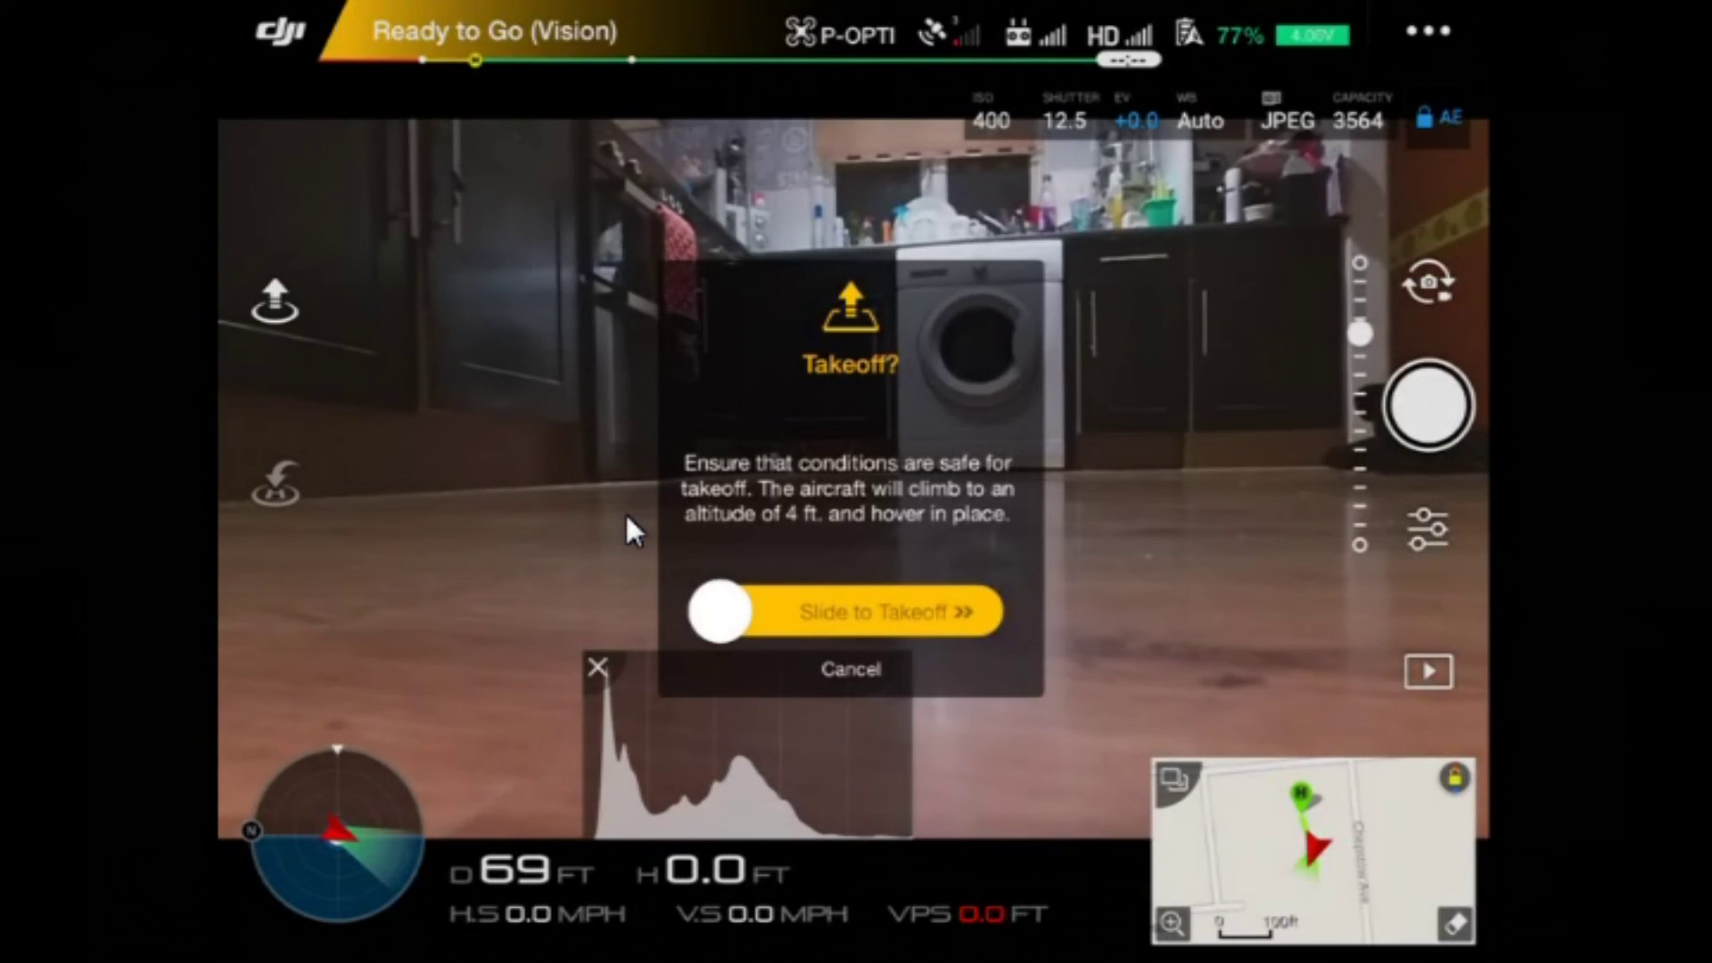
left_click(266, 493)
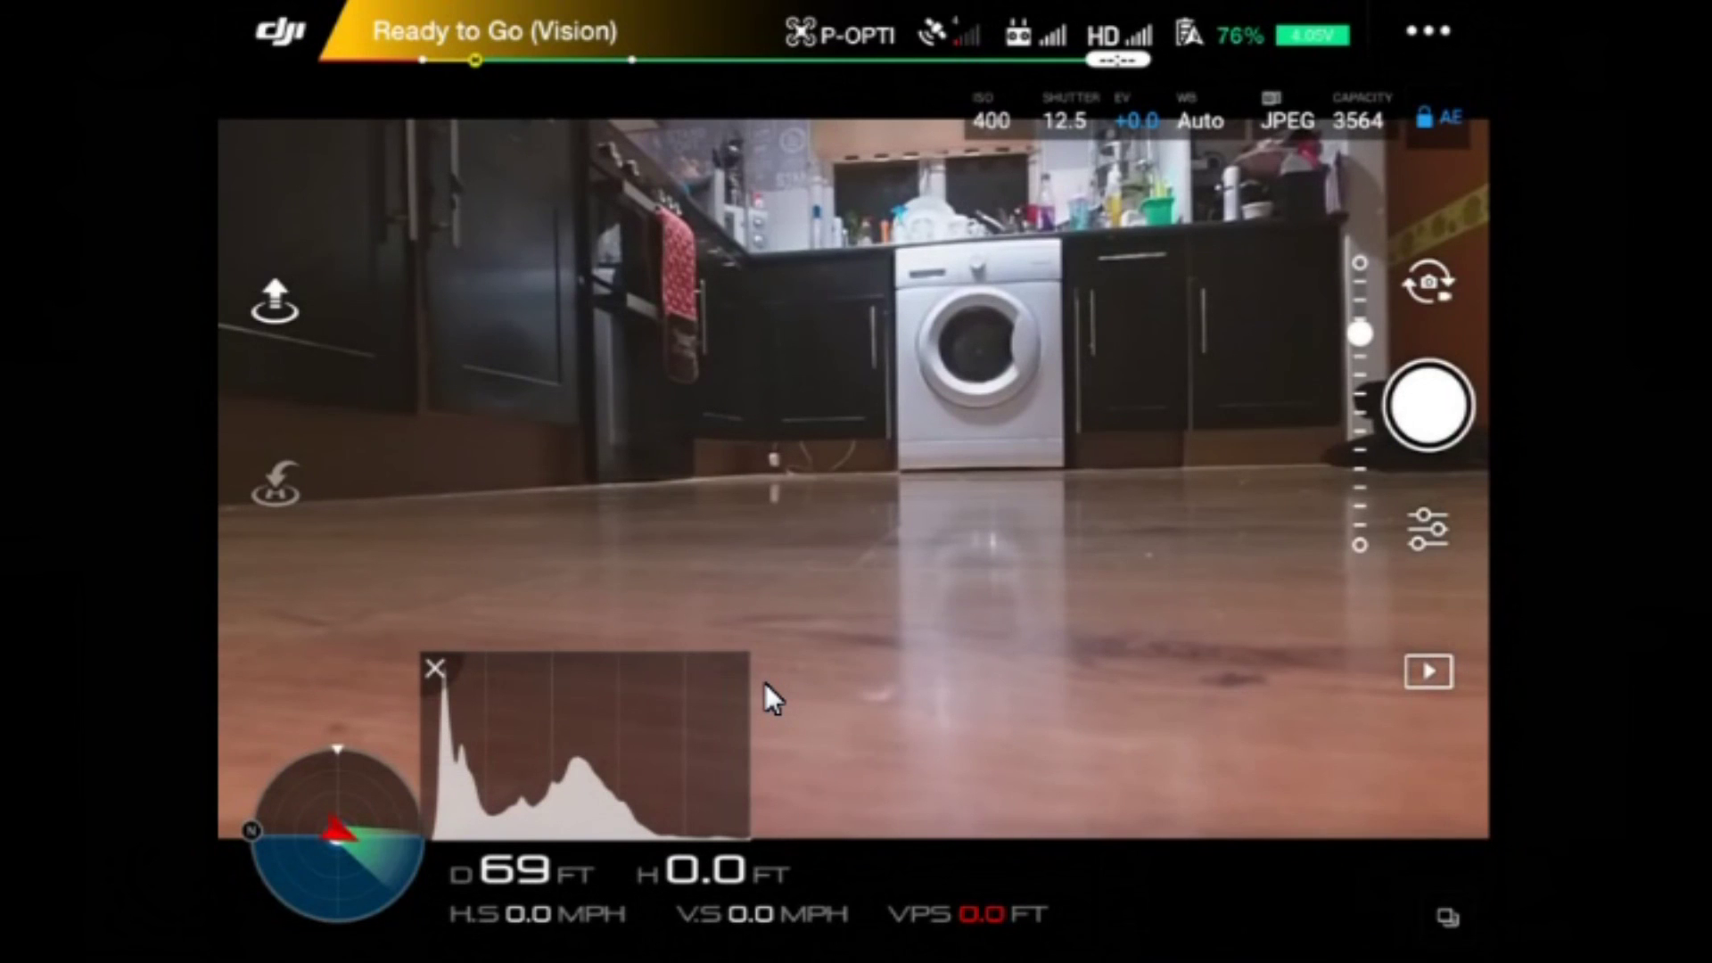
Expand the mini-map inset again beside the live camera feed and histogram.
left_click(1444, 924)
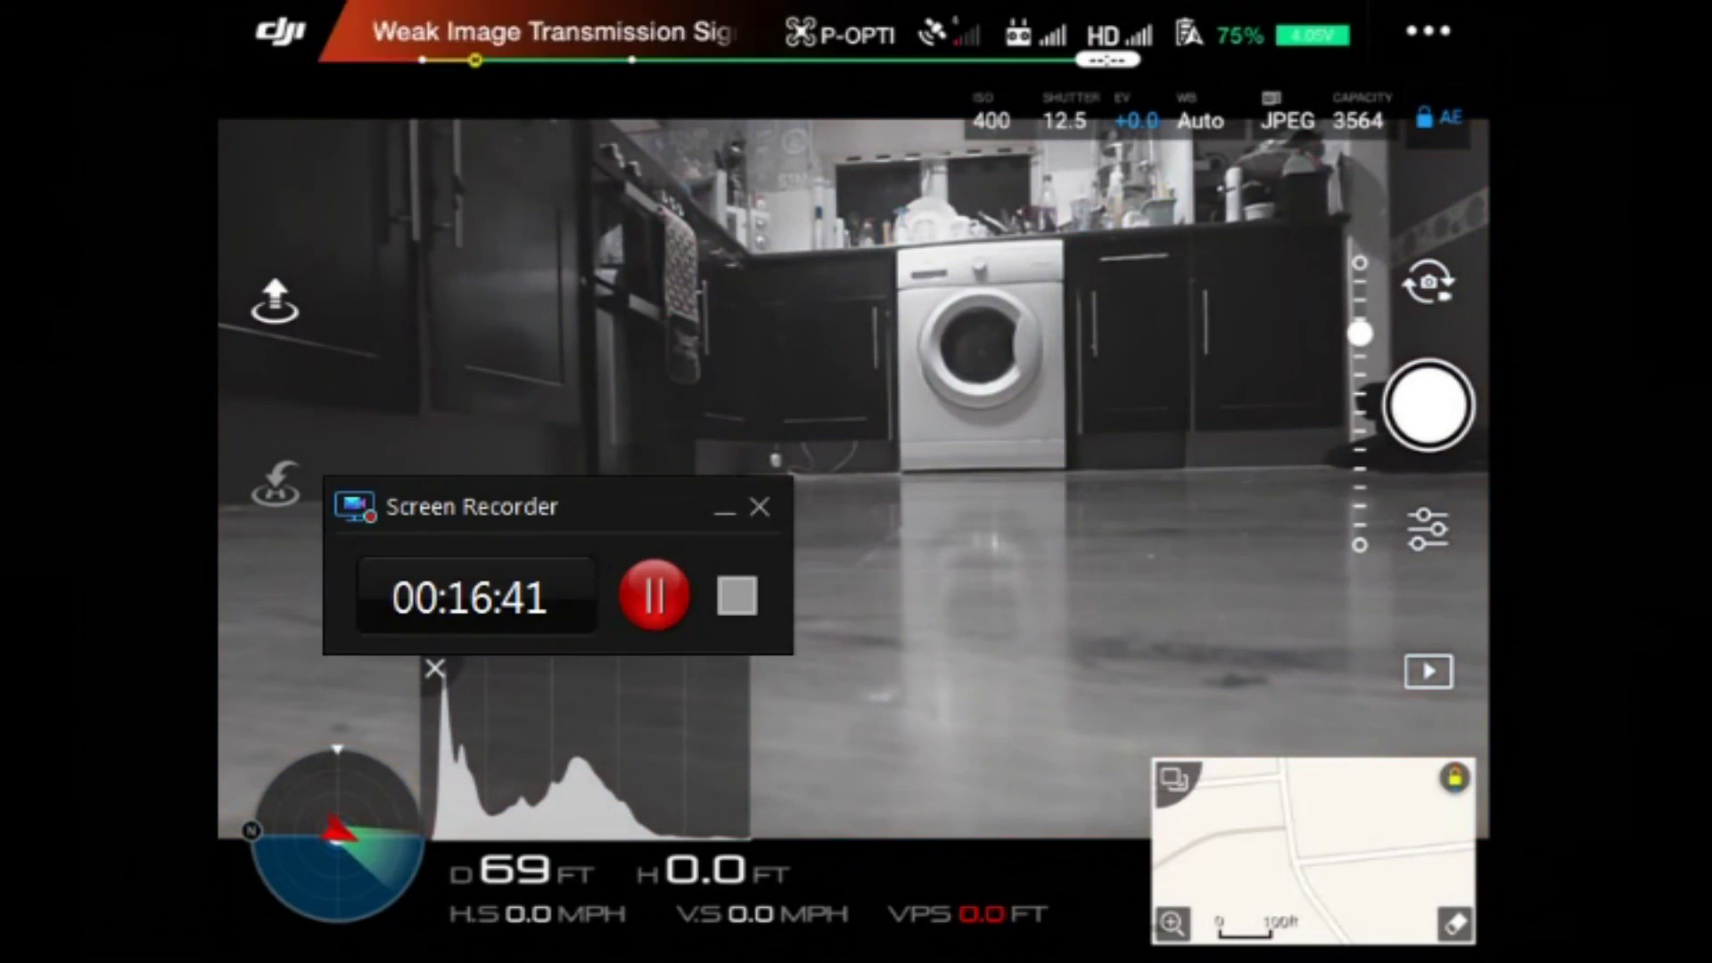
left_click(717, 513)
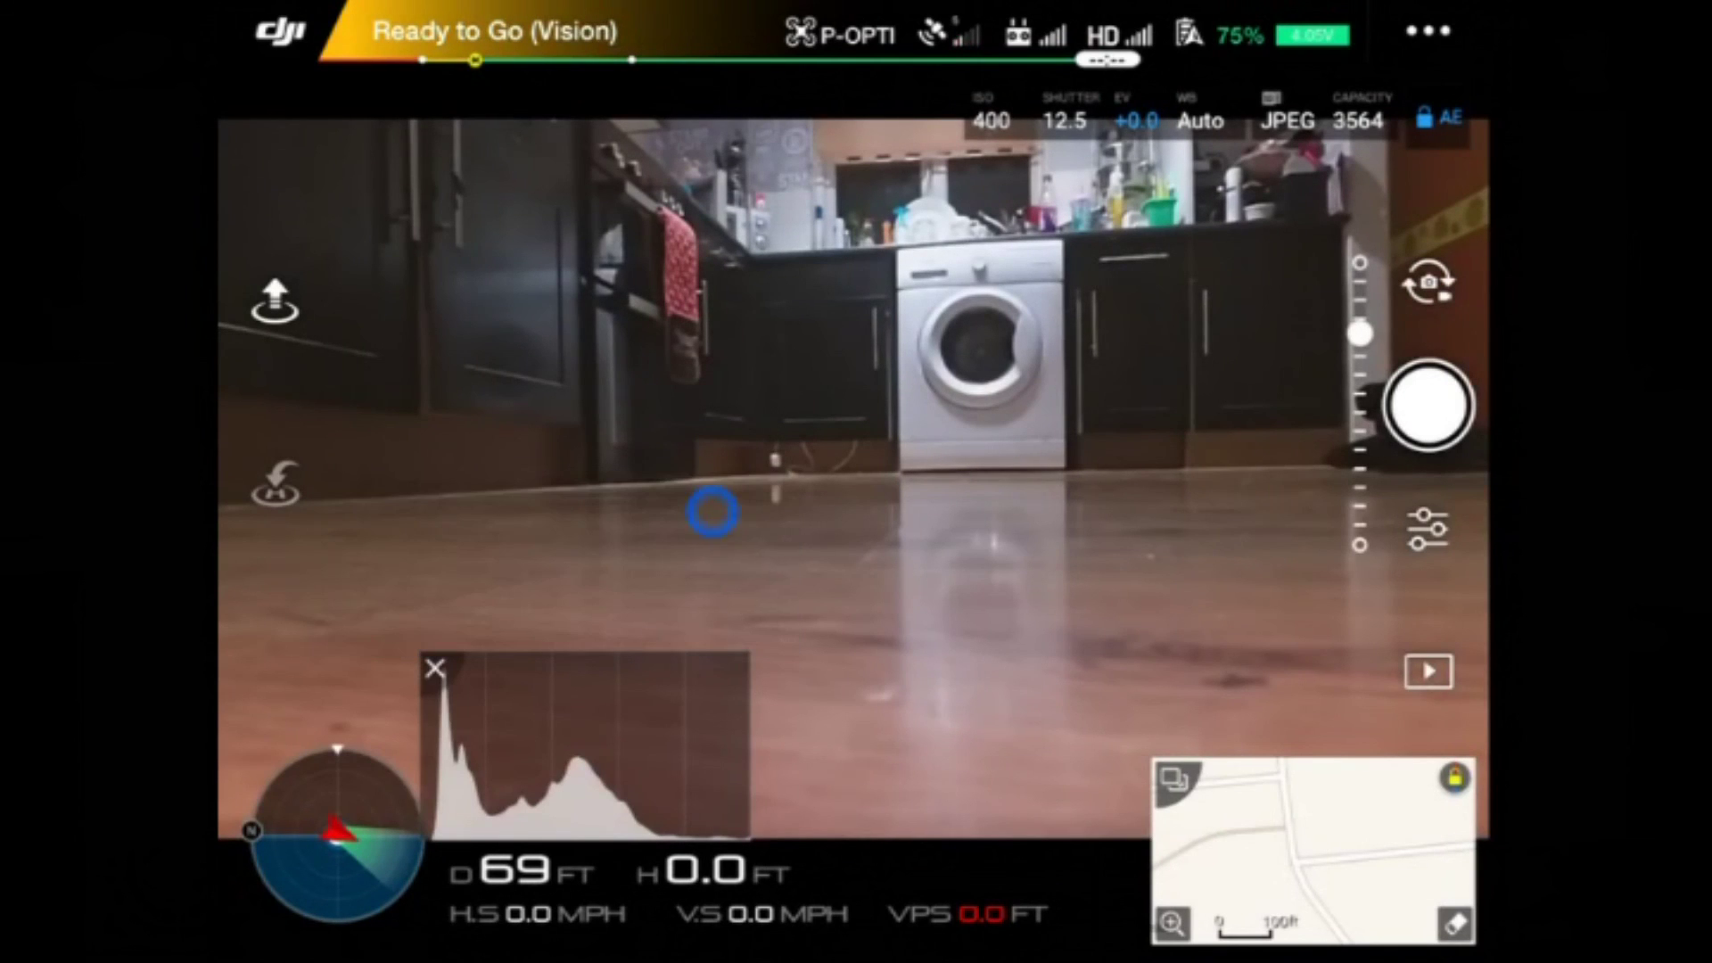